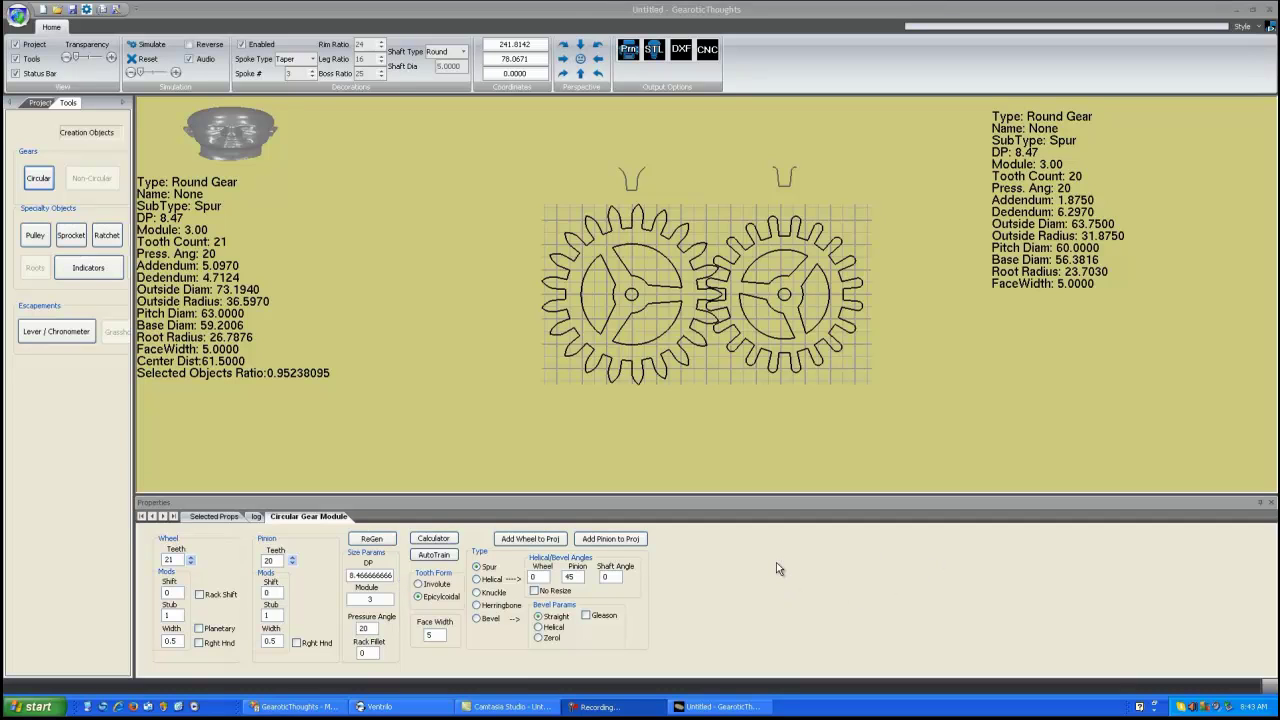
Enlarge the Properties pane and open the AutoTrain Gear Train Calculator above it
drag(722, 498, 716, 440)
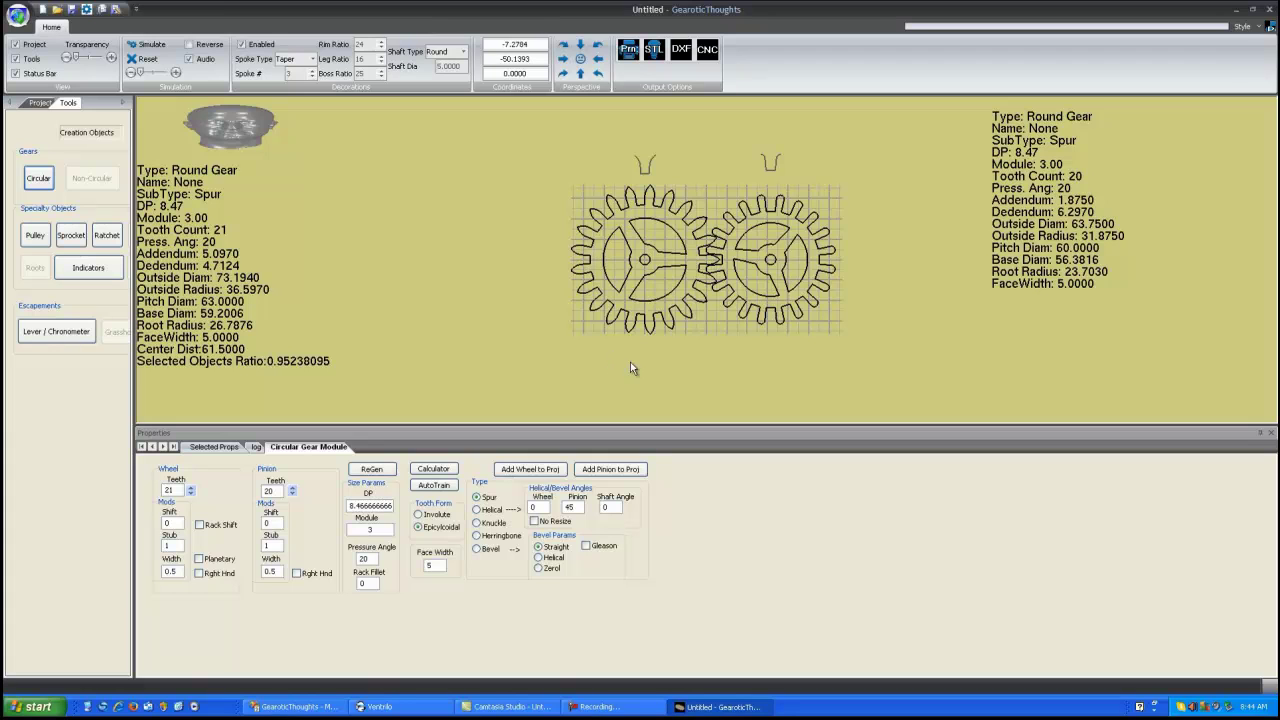
scroll(665, 350, up, 3)
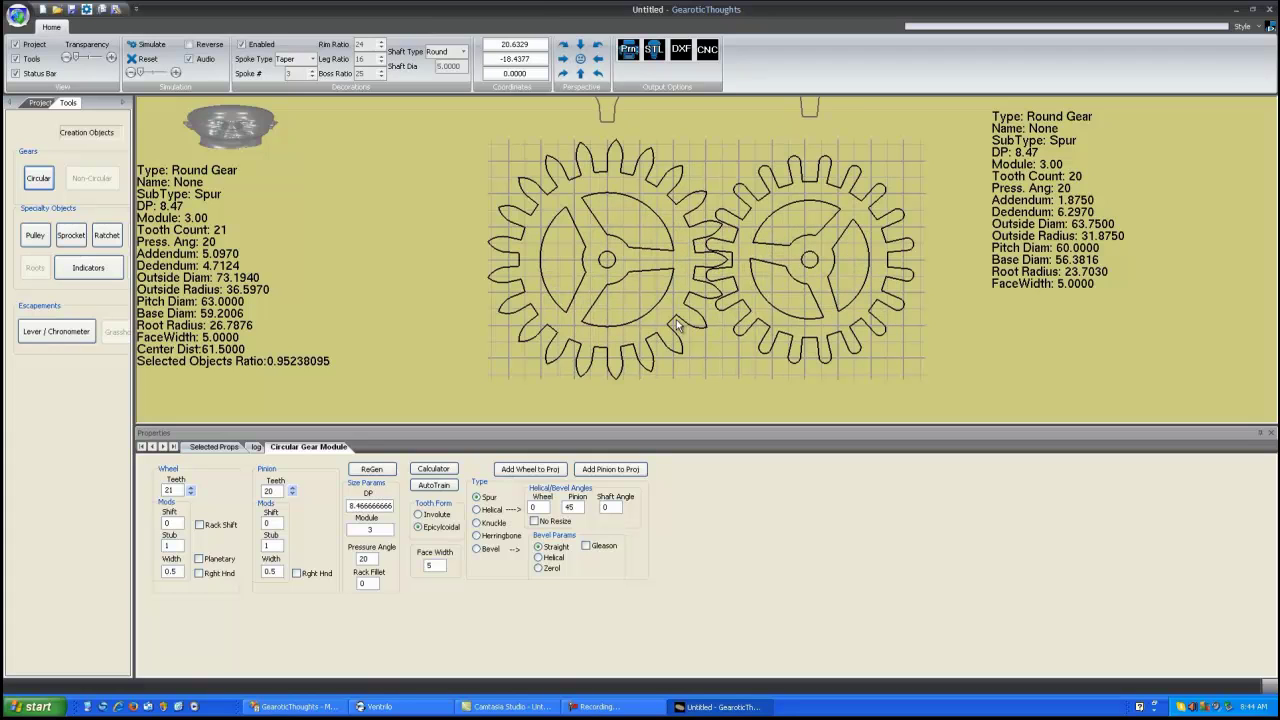
scroll(678, 320, down, 1)
scroll(682, 307, down, 2)
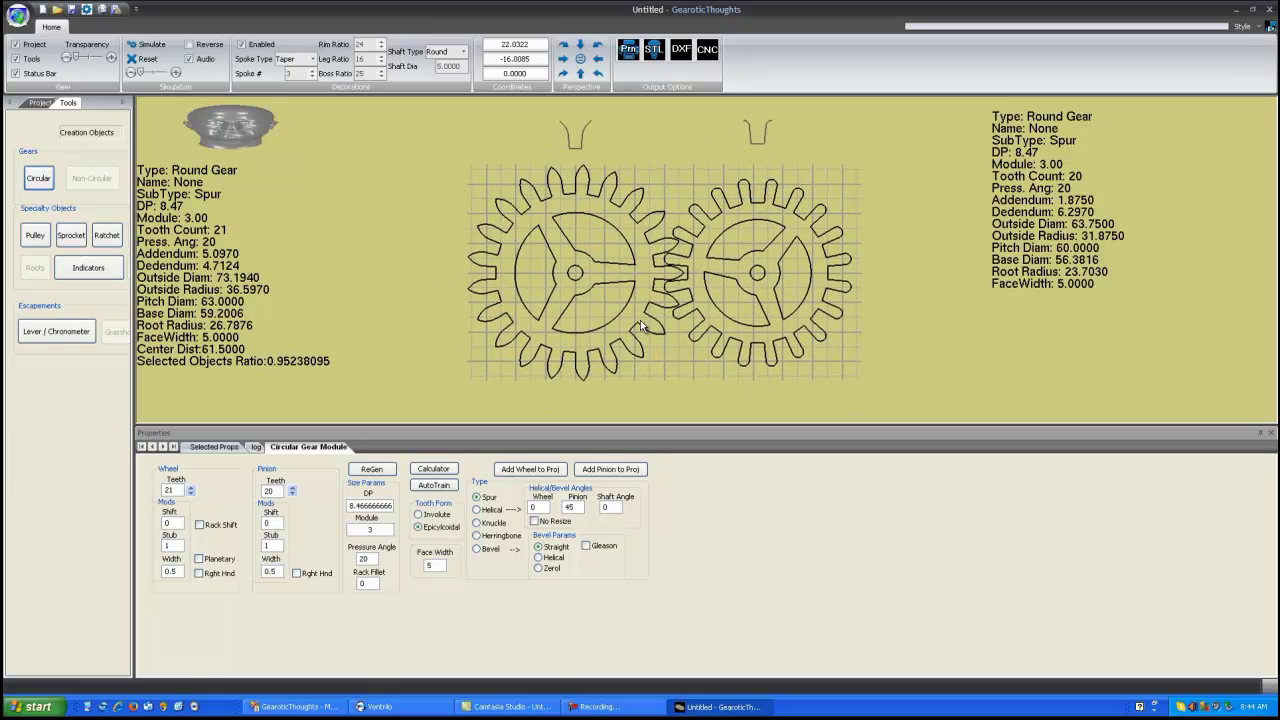
right_drag(640, 320, 648, 312)
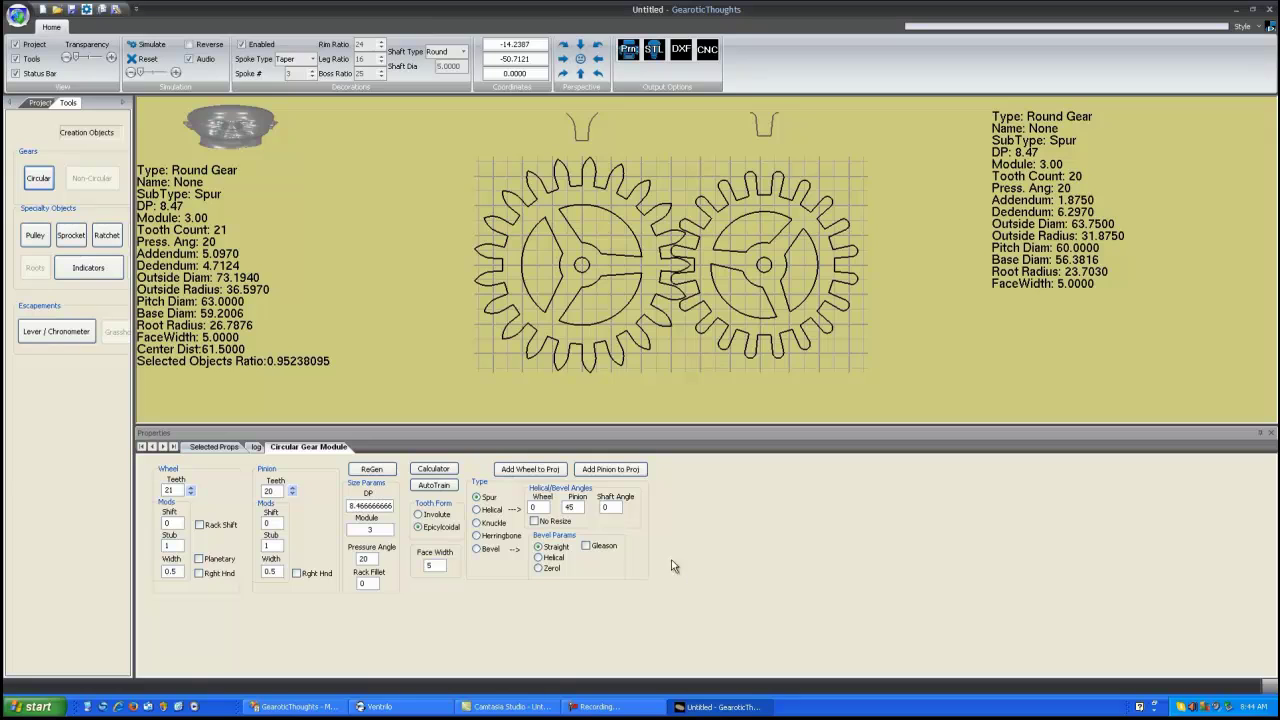
click(434, 485)
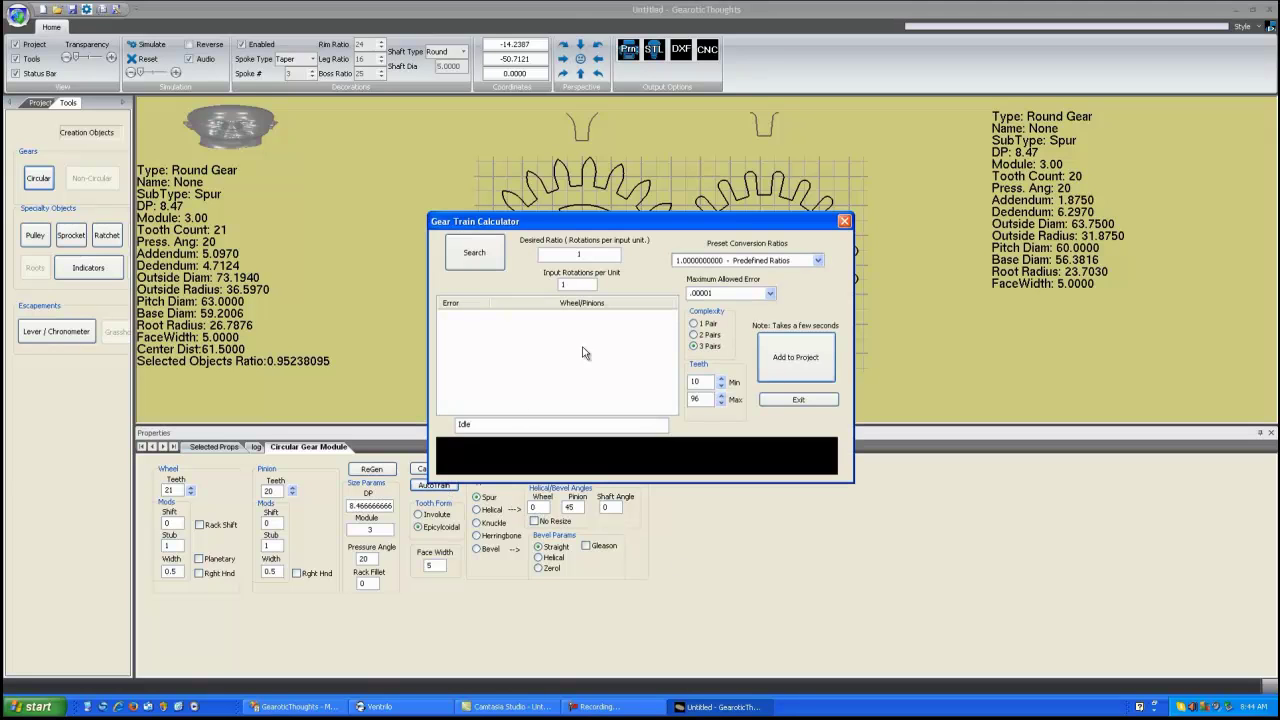
drag(628, 228, 630, 188)
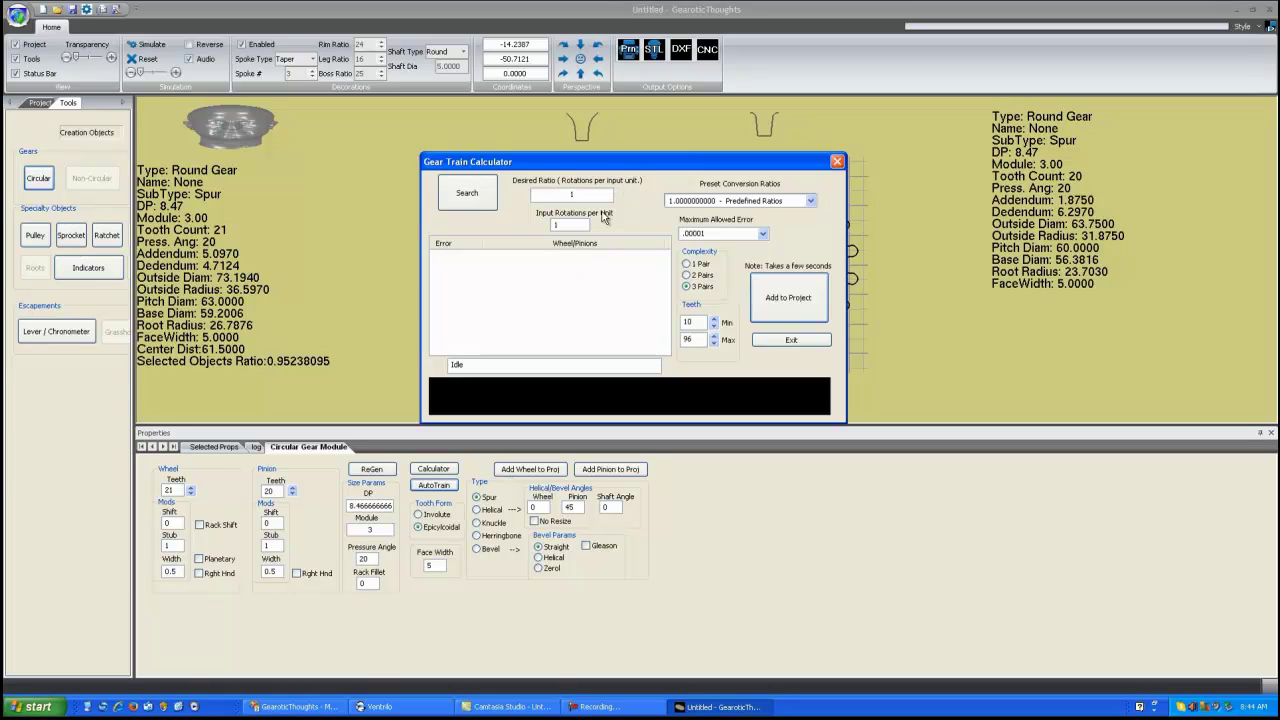
click(811, 201)
click(811, 201)
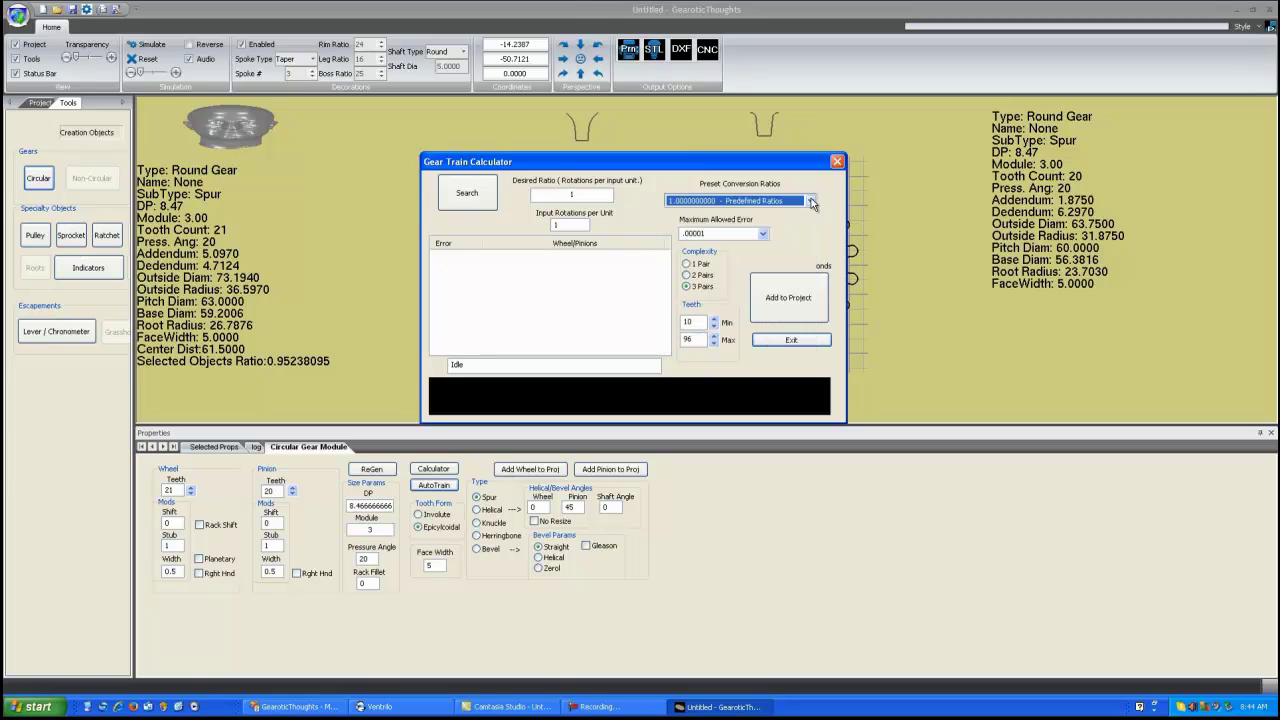
click(763, 235)
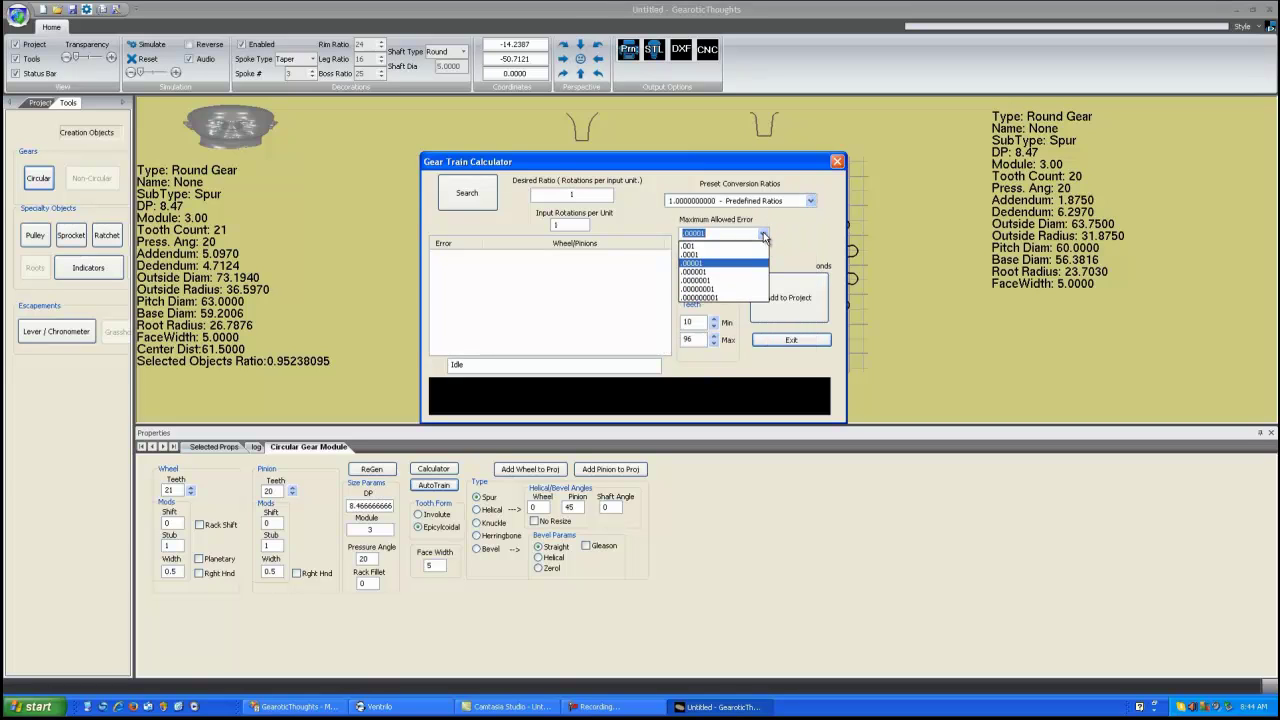
click(764, 235)
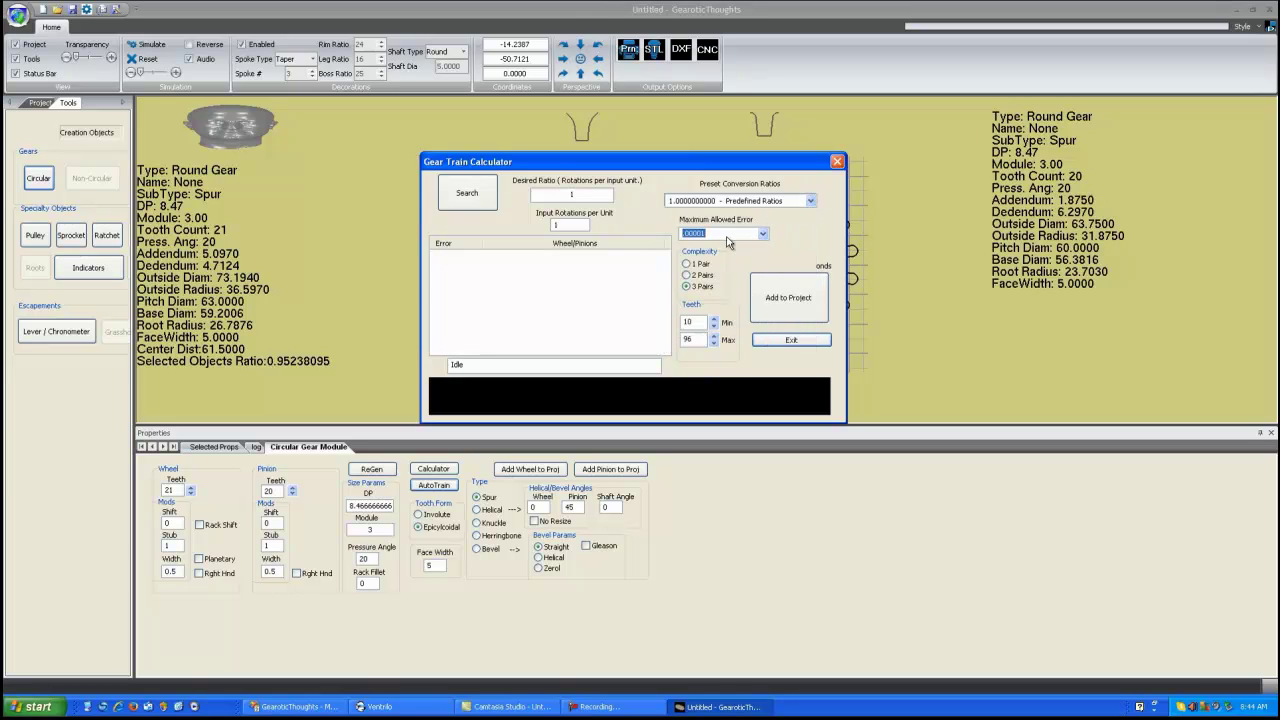
Search for two-pair gear trains using the preset conversion ratio 3.141592654 - PI
click(700, 275)
click(811, 201)
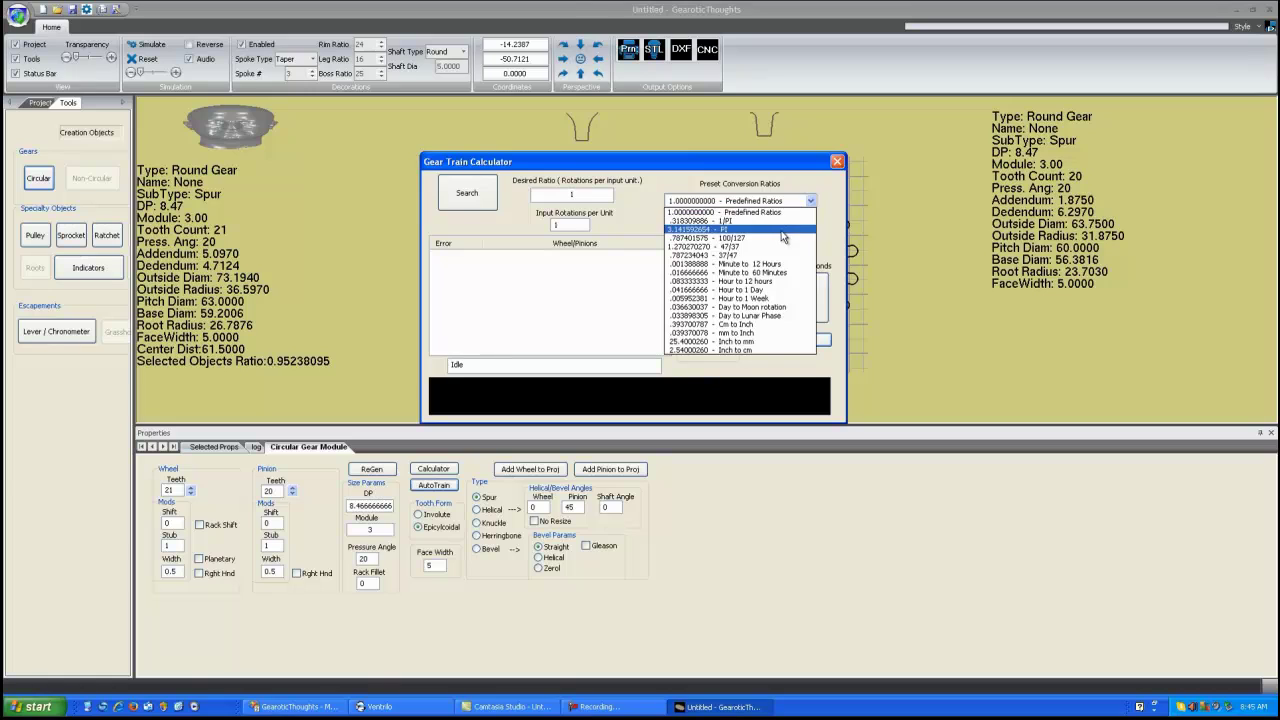
click(783, 230)
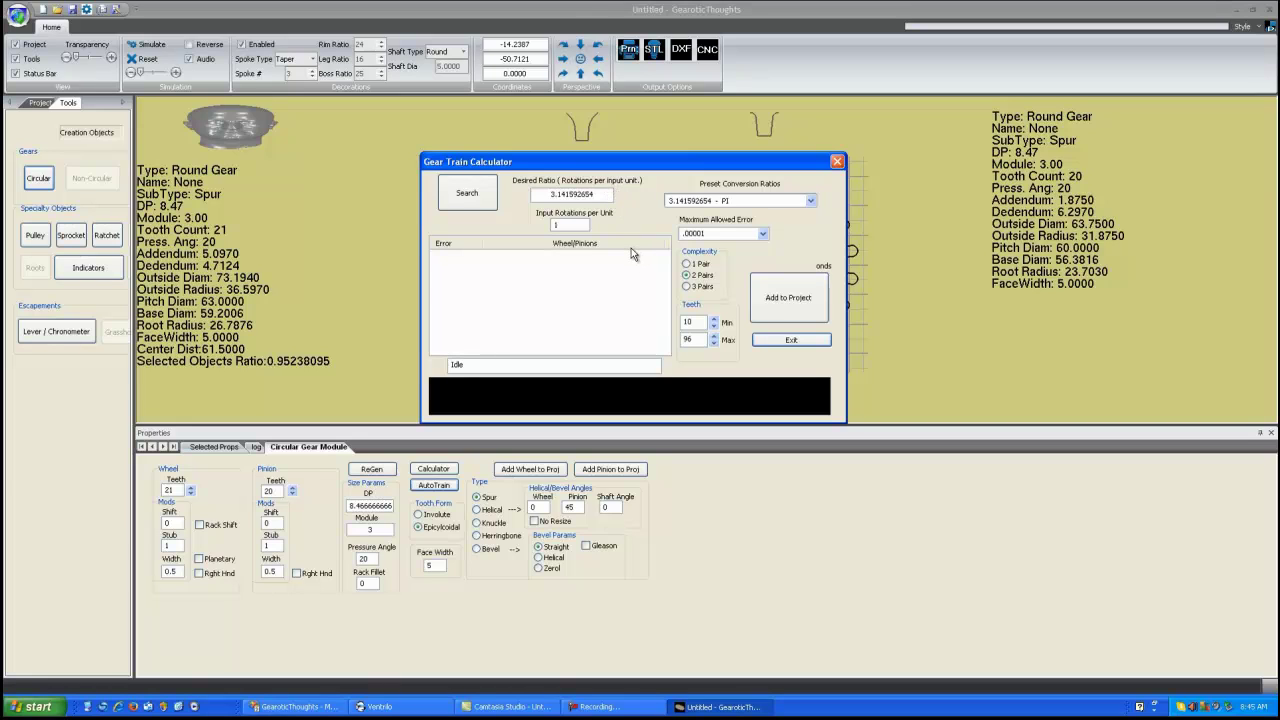
click(467, 195)
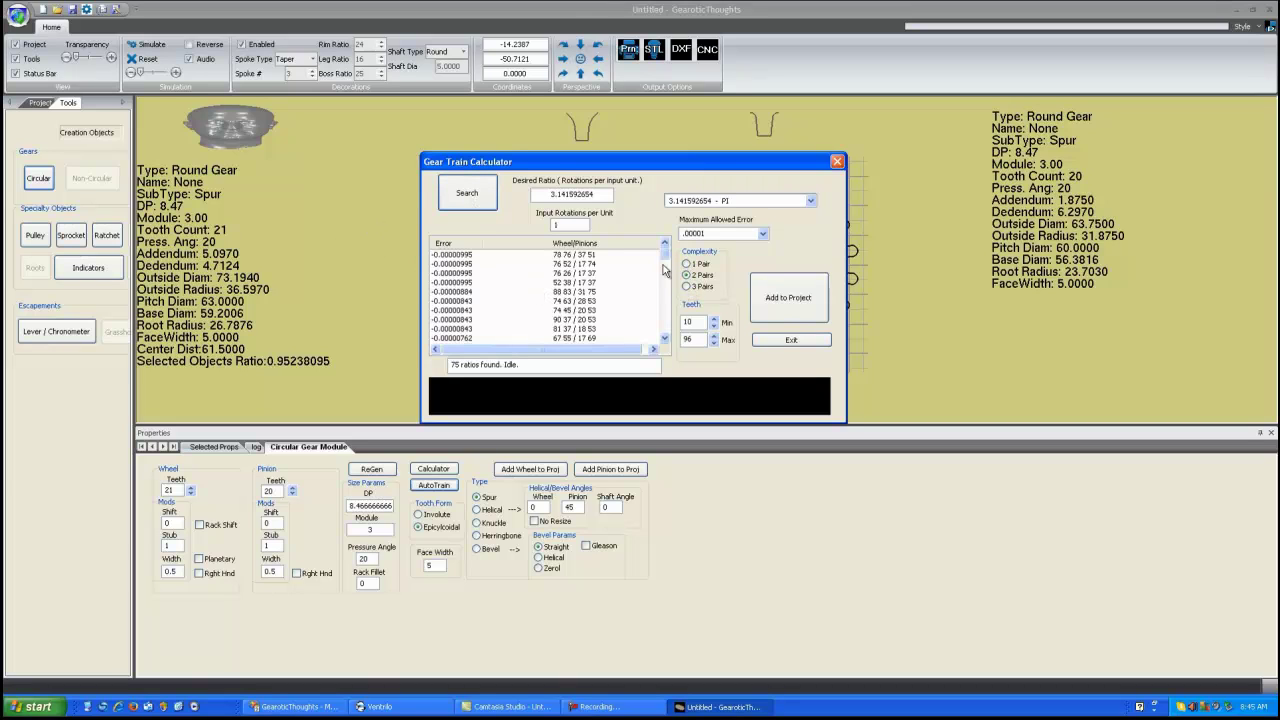
Preview the layout of the 68 62 / 22 61 gear train from the search results
mouse_move(665, 258)
mouse_down()
mouse_move(667, 345)
mouse_move(664, 252)
mouse_up()
drag(666, 256, 668, 286)
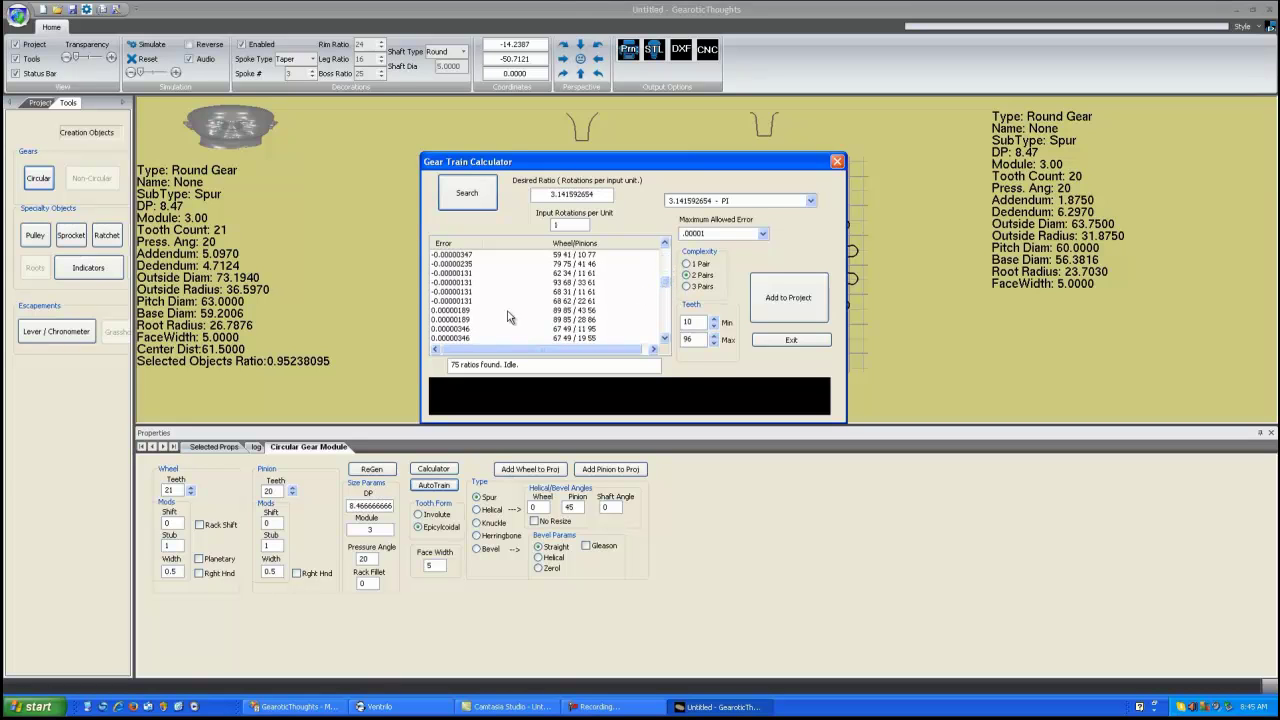
click(452, 301)
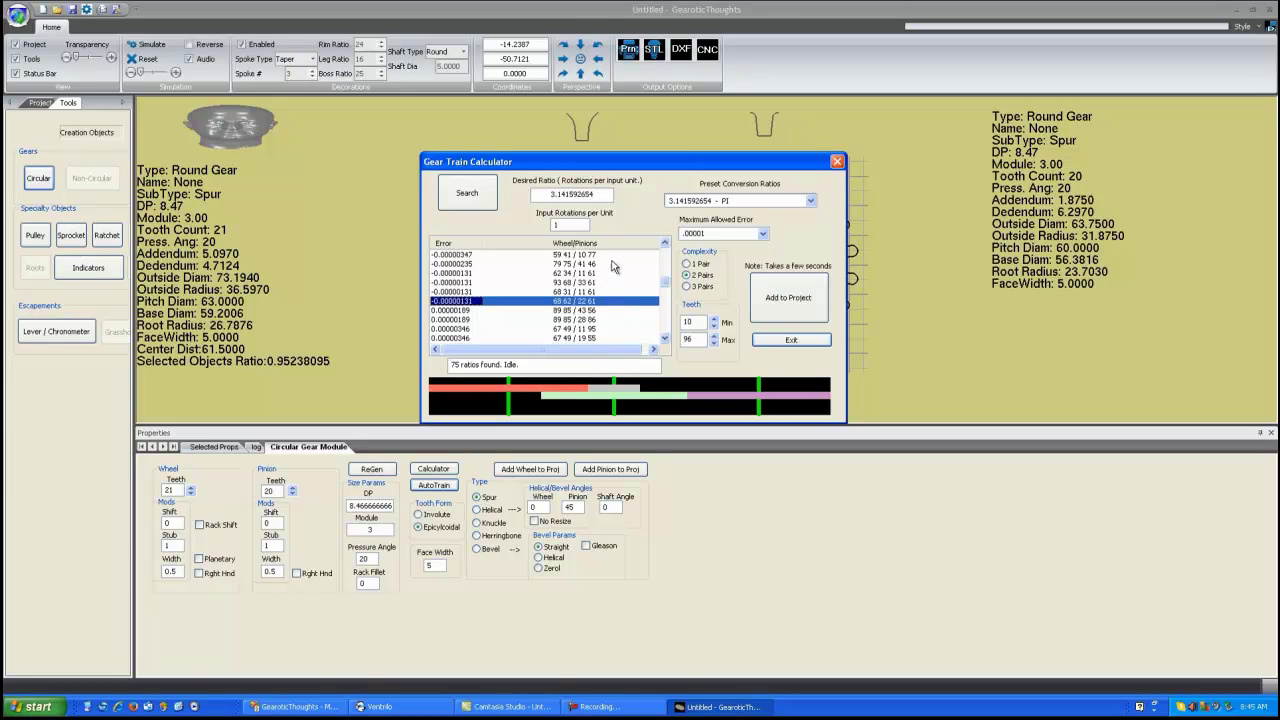
Search for three-pair gear trains for PI and preview the 59 58 74 / 35 49 47 combination
click(687, 286)
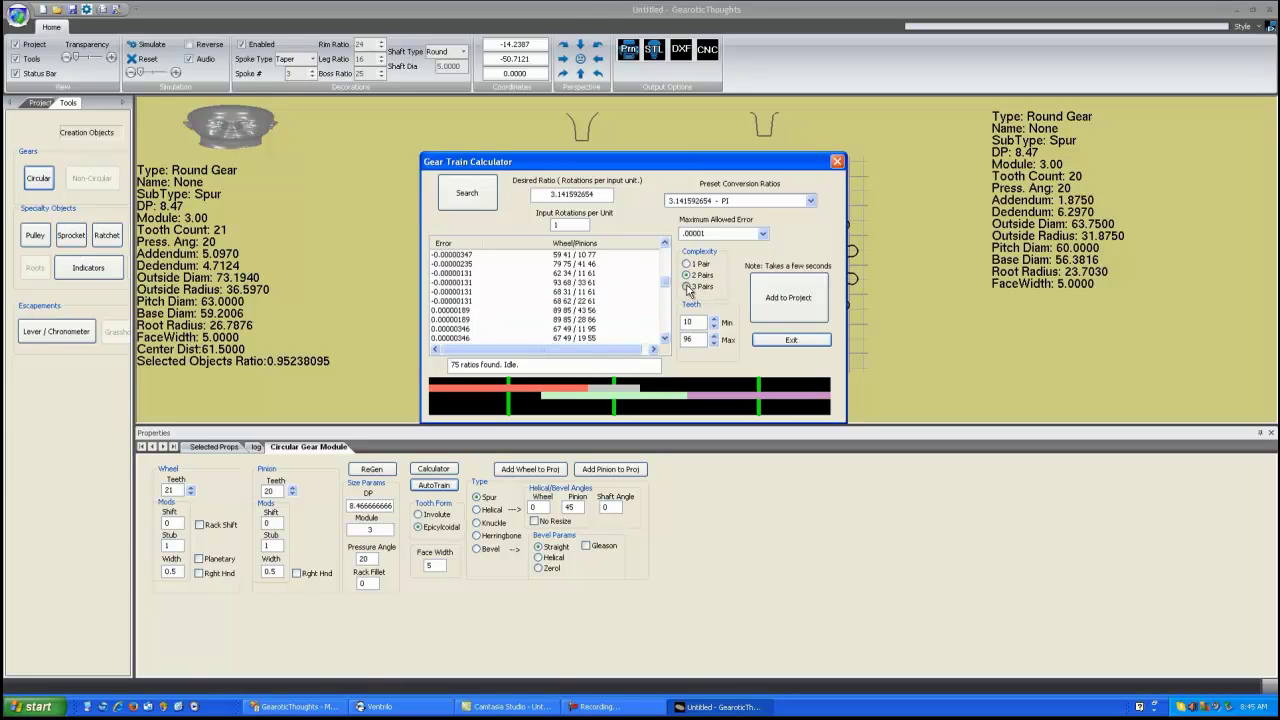
click(447, 195)
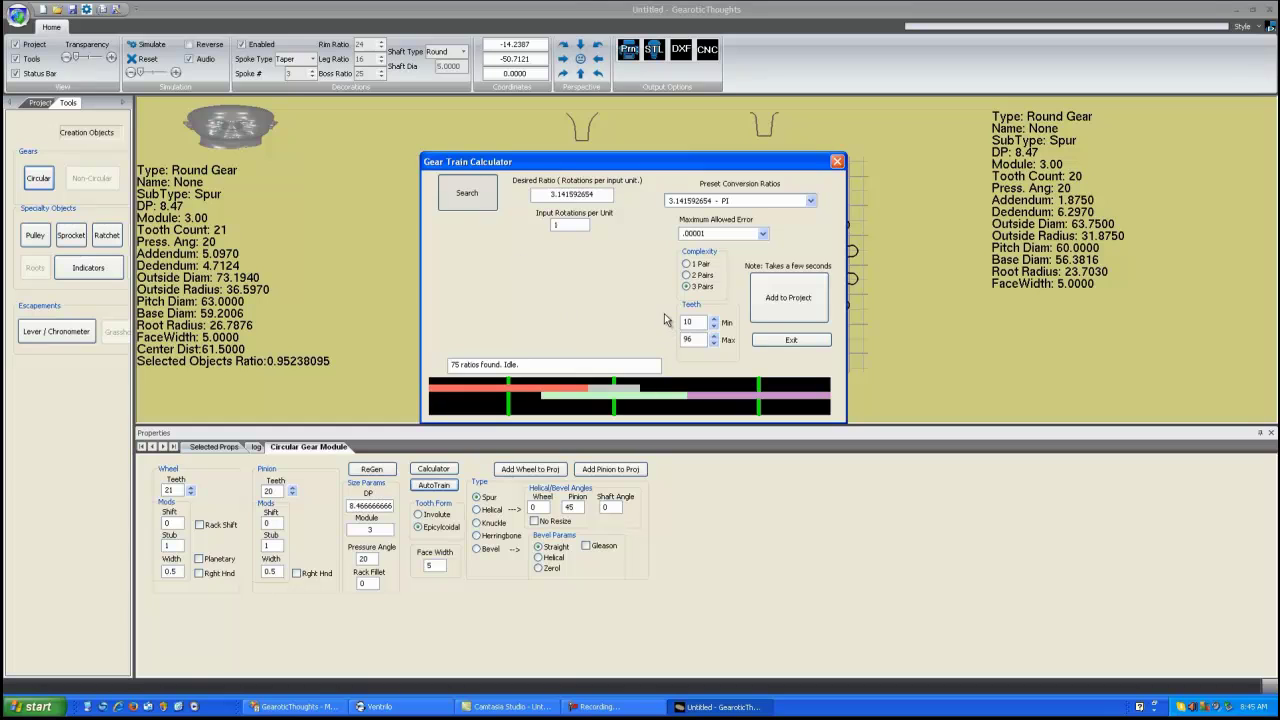
drag(667, 259, 670, 291)
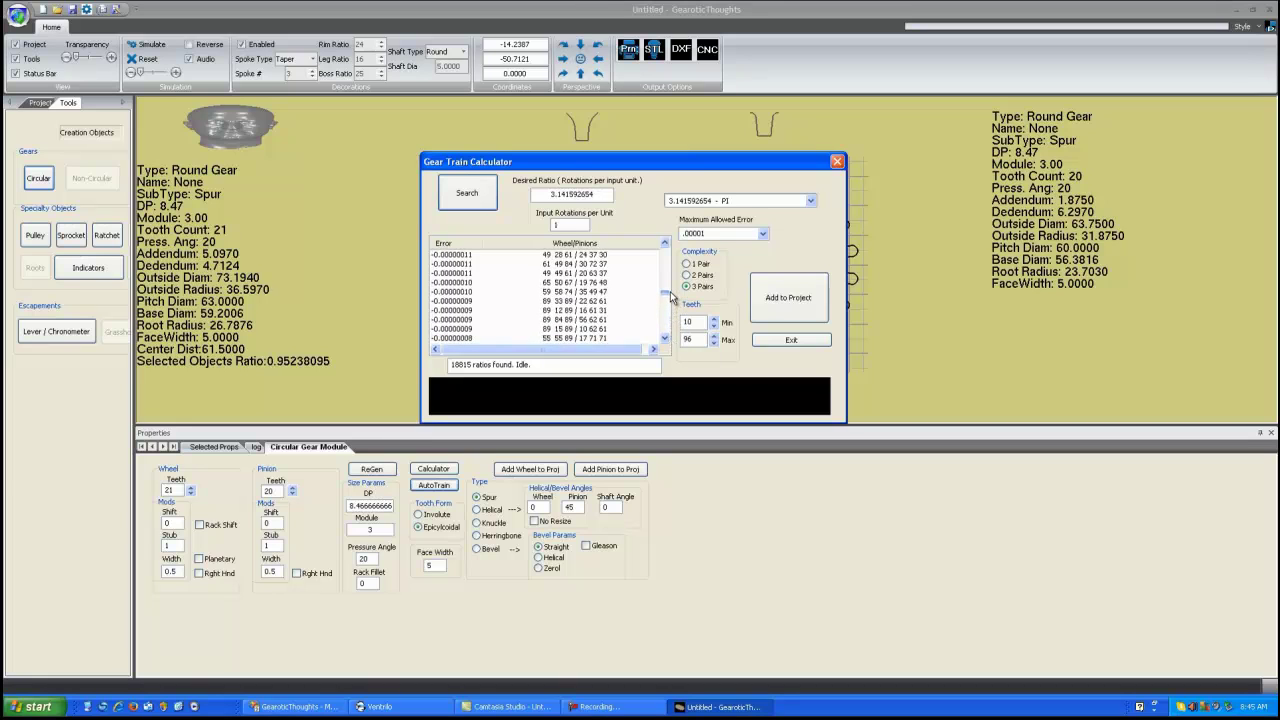
click(525, 292)
Examine the three-pair results around the point where the ratio error crosses zero
scroll(510, 310, down, 5)
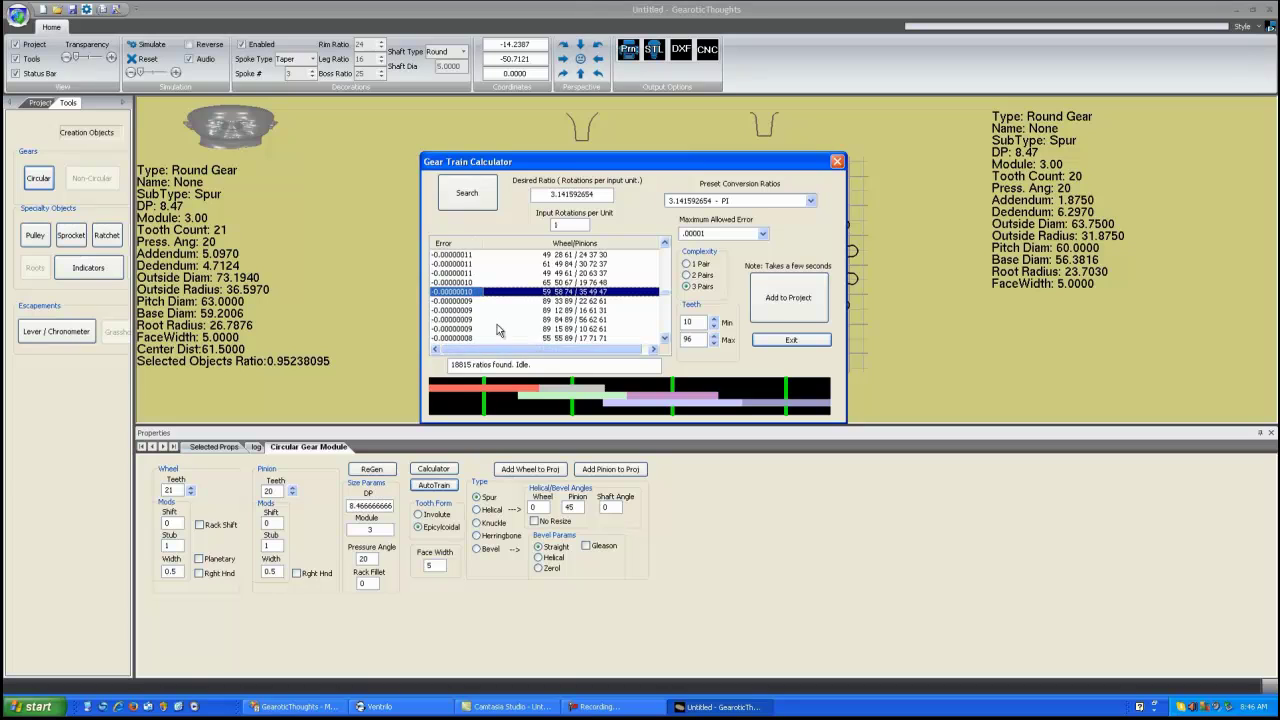
scroll(520, 322, down, 6)
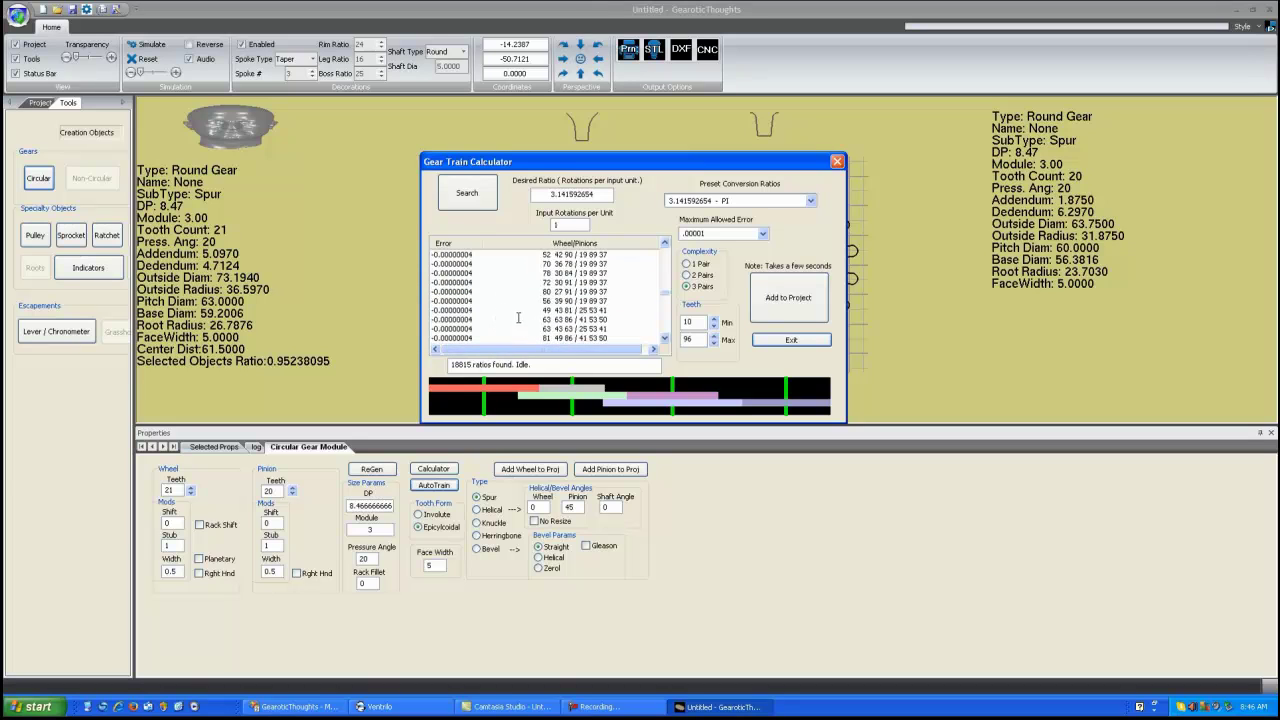
click(665, 338)
click(665, 338)
click(665, 338)
click(665, 338)
click(665, 338)
click(665, 338)
click(665, 338)
click(665, 324)
click(665, 324)
click(665, 324)
click(665, 324)
click(665, 324)
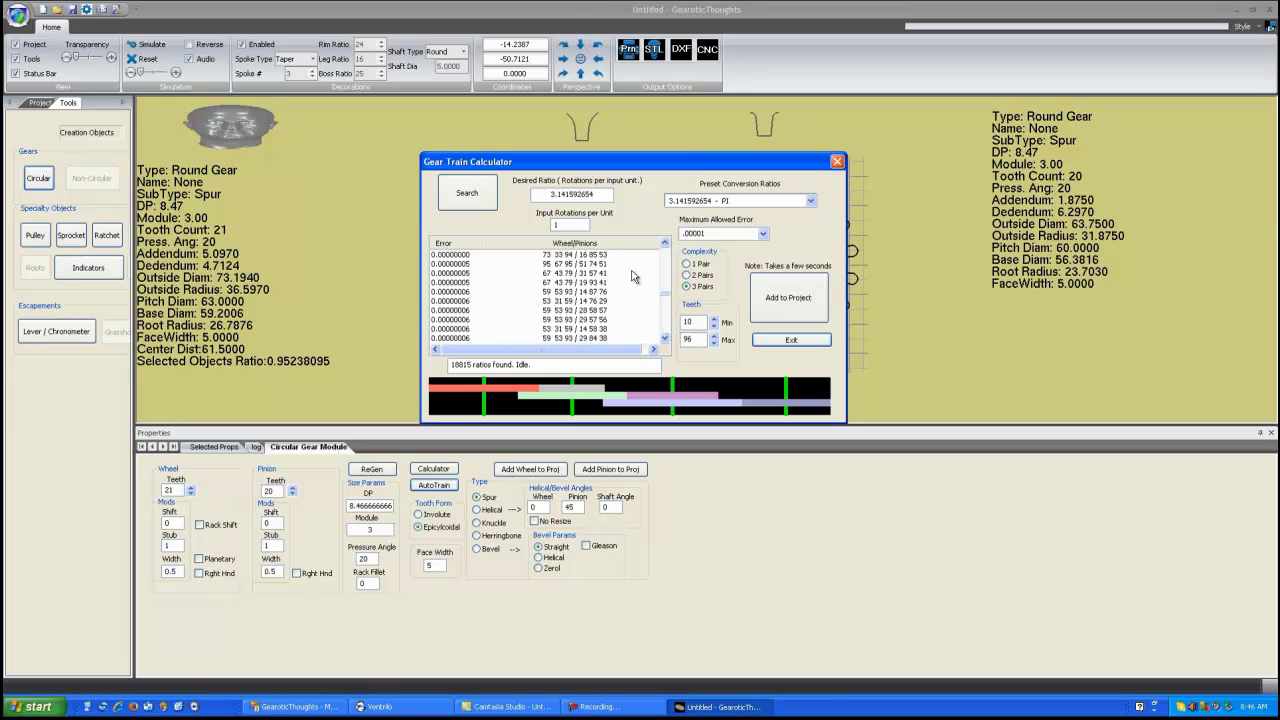
Set the maximum allowed error to .00000001 and repeat the three-pair search
click(763, 234)
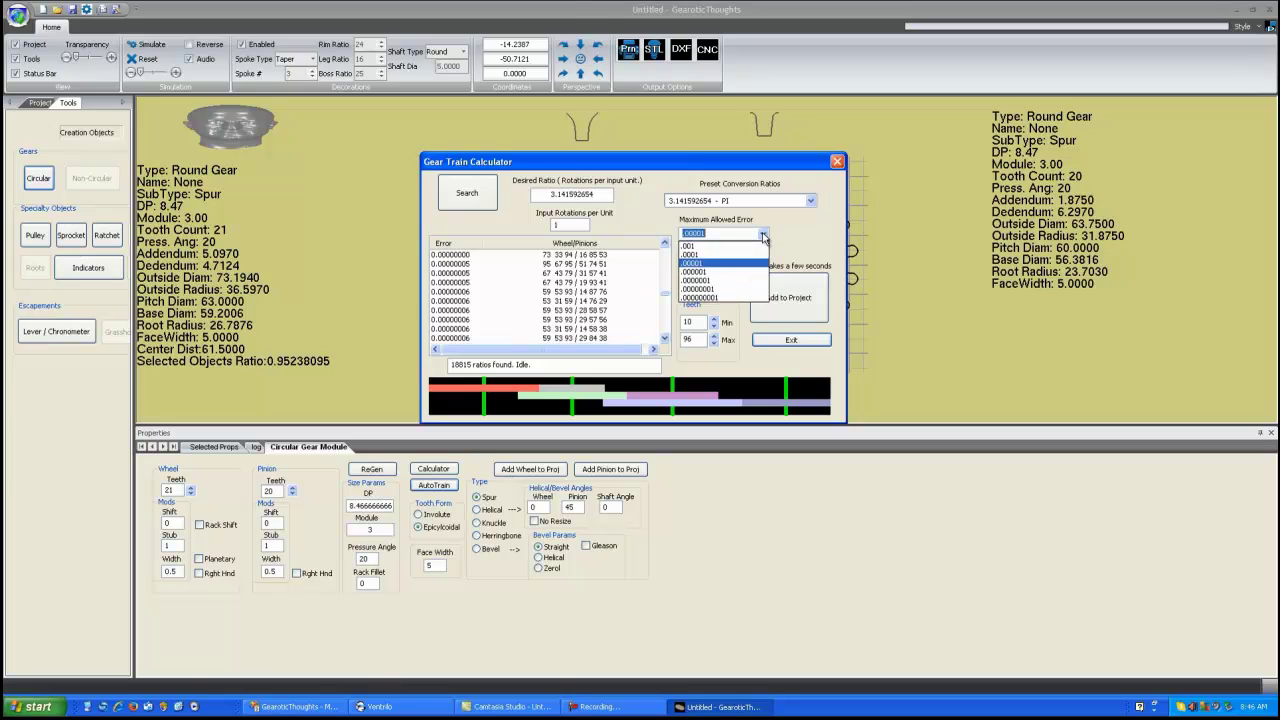
click(725, 290)
click(467, 196)
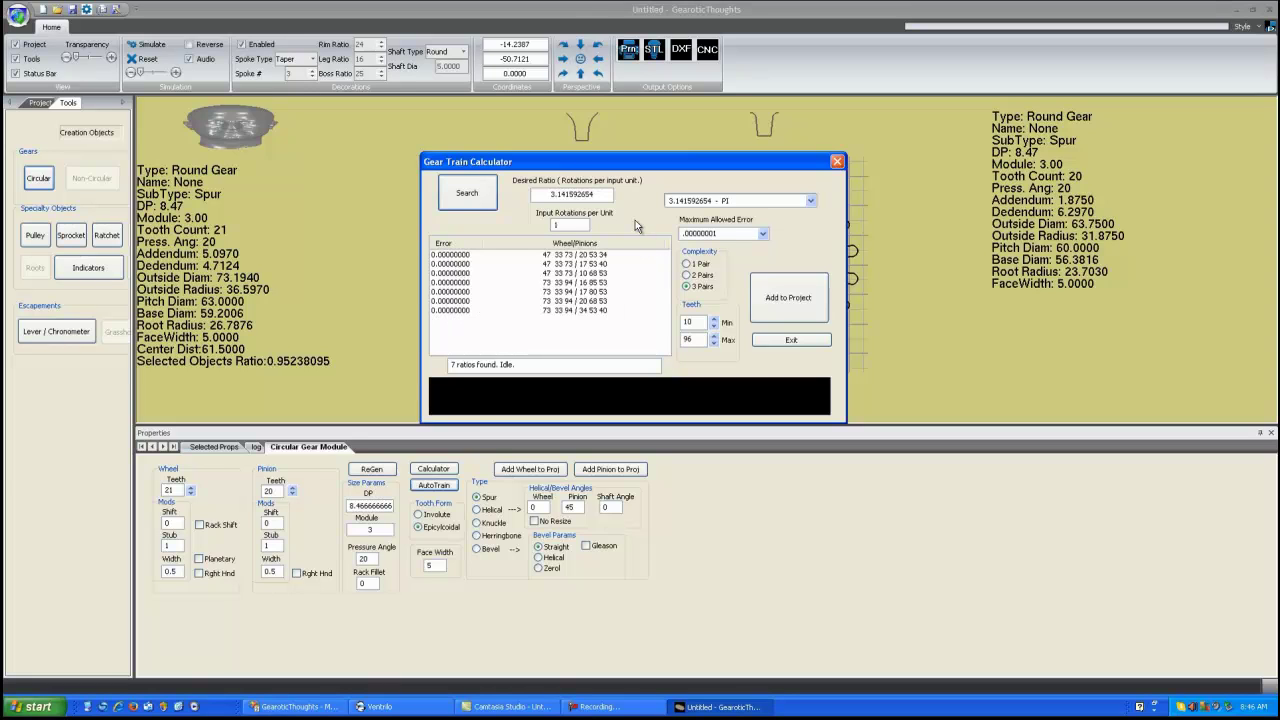
Limit the complexity to two pairs and search for PI trains with a maximum allowed error of .001
click(686, 275)
click(470, 192)
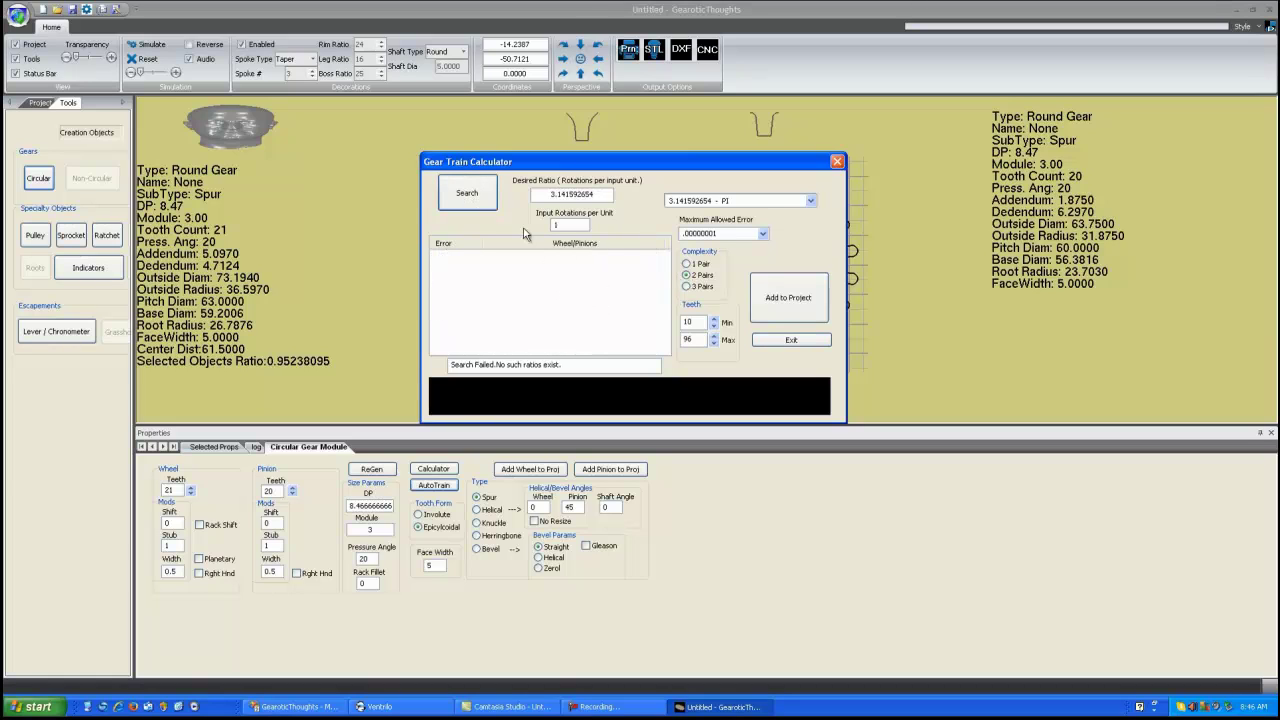
click(762, 233)
click(720, 251)
click(762, 233)
click(705, 260)
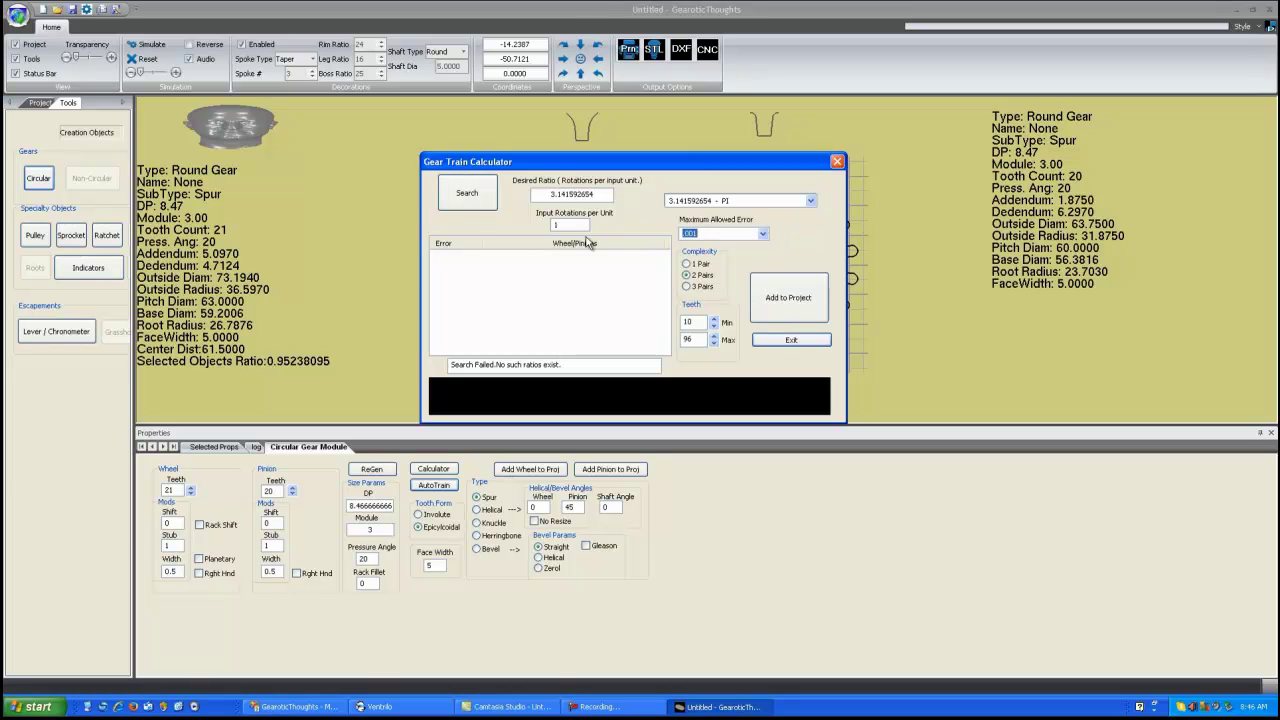
click(480, 197)
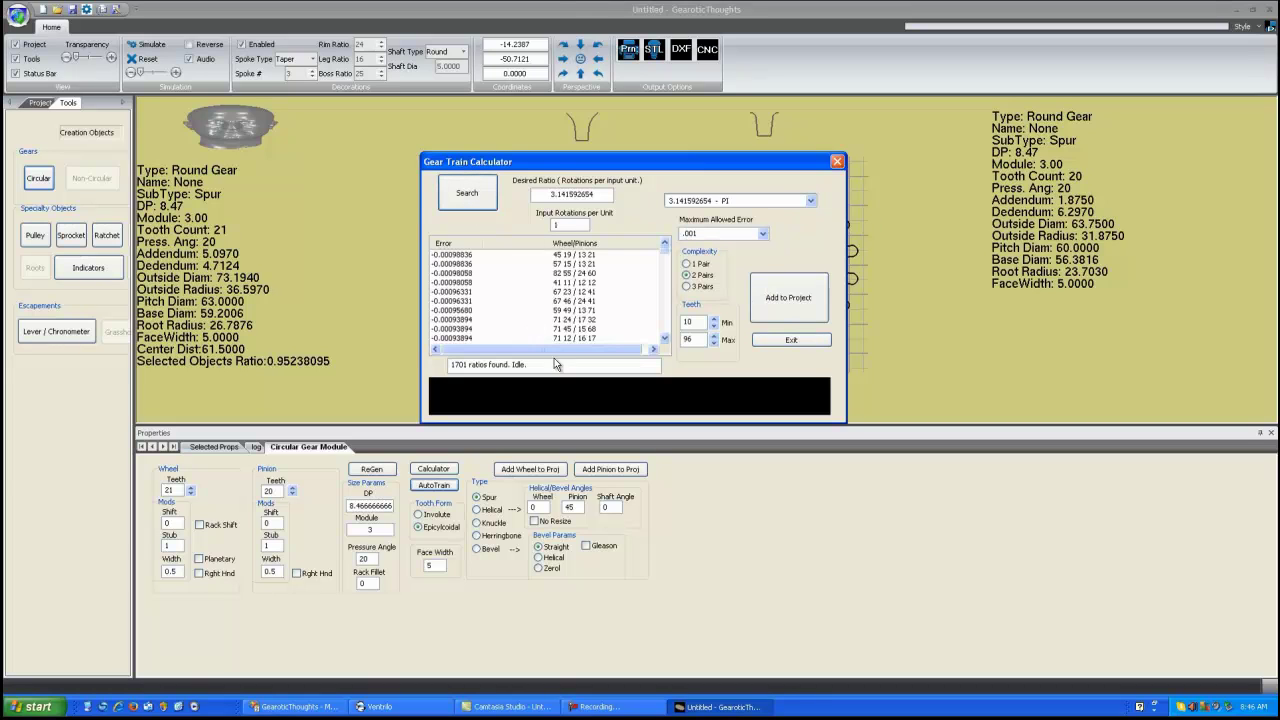
Compare the layout previews of several two-pair gear trains near the start of the results
click(575, 292)
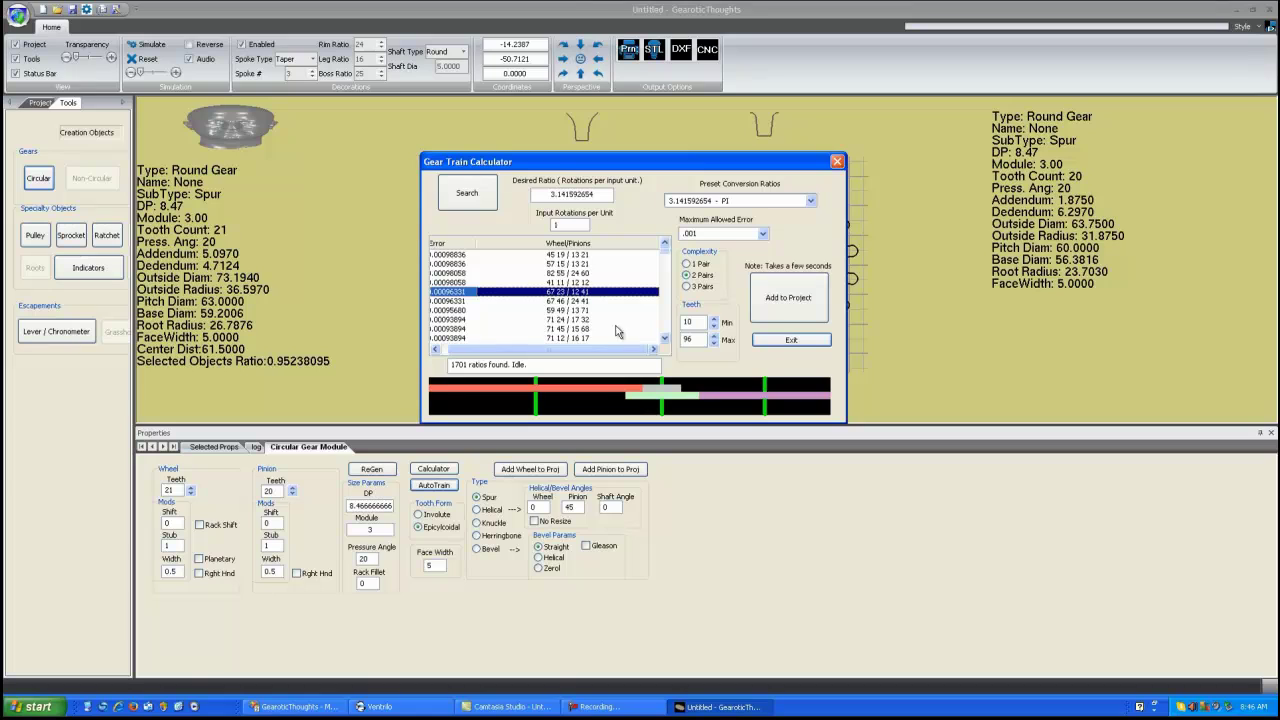
click(561, 311)
click(564, 327)
click(566, 292)
click(565, 272)
click(563, 311)
click(563, 327)
click(564, 291)
click(565, 282)
click(566, 263)
Add the 45 19 / 13 21 gear train to the project
click(568, 255)
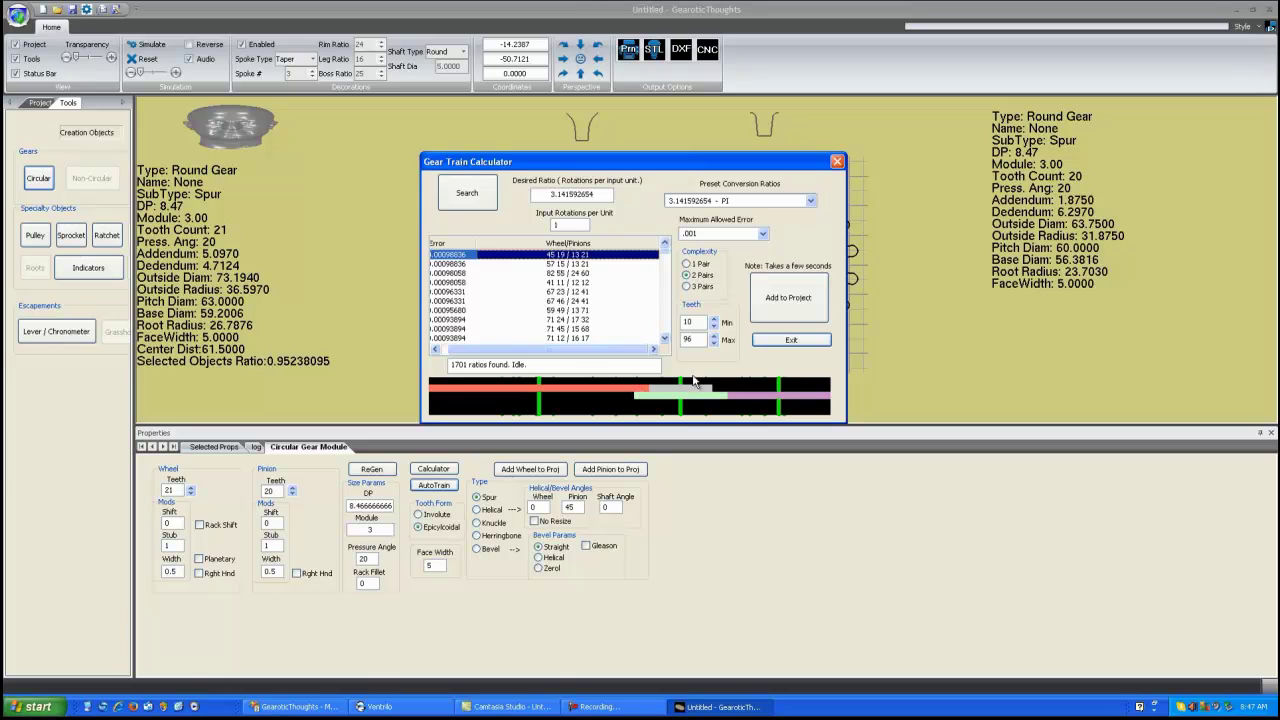
click(791, 299)
drag(722, 342, 709, 317)
click(884, 255)
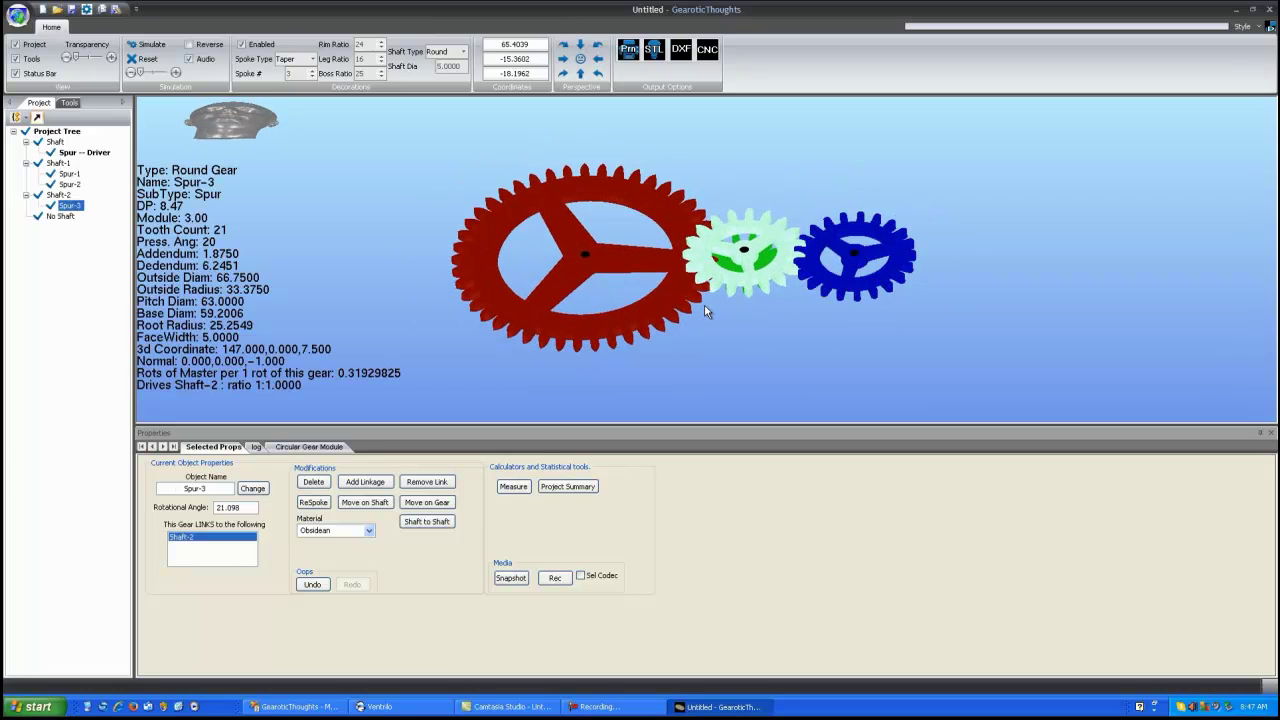
drag(610, 290, 552, 388)
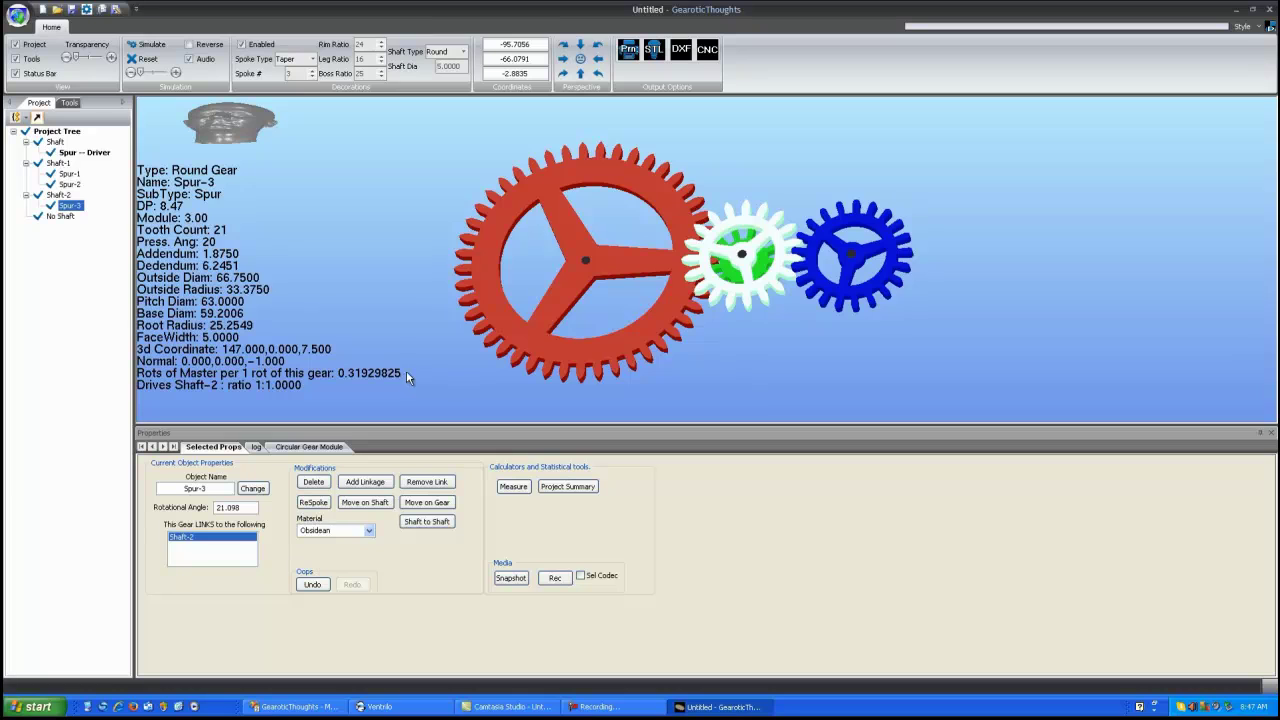
mouse_move(730, 333)
mouse_down()
mouse_move(722, 280)
mouse_move(739, 340)
mouse_up()
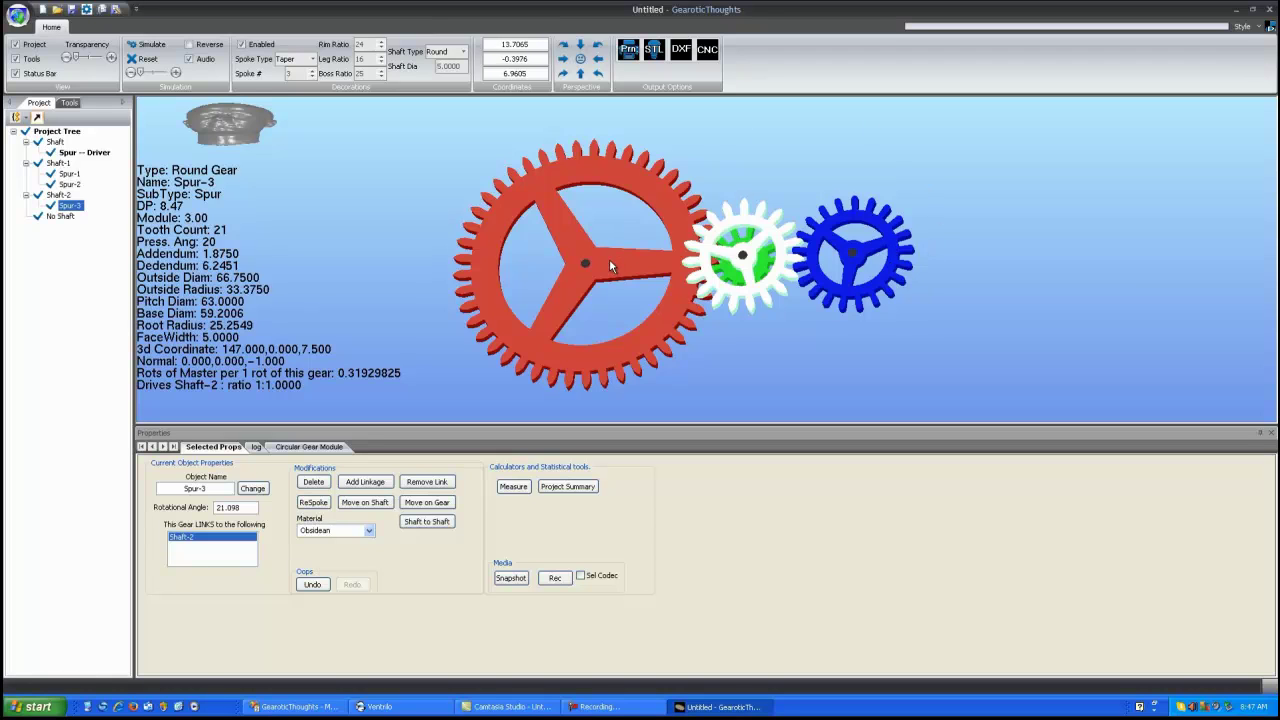
drag(746, 377, 782, 323)
drag(818, 256, 853, 270)
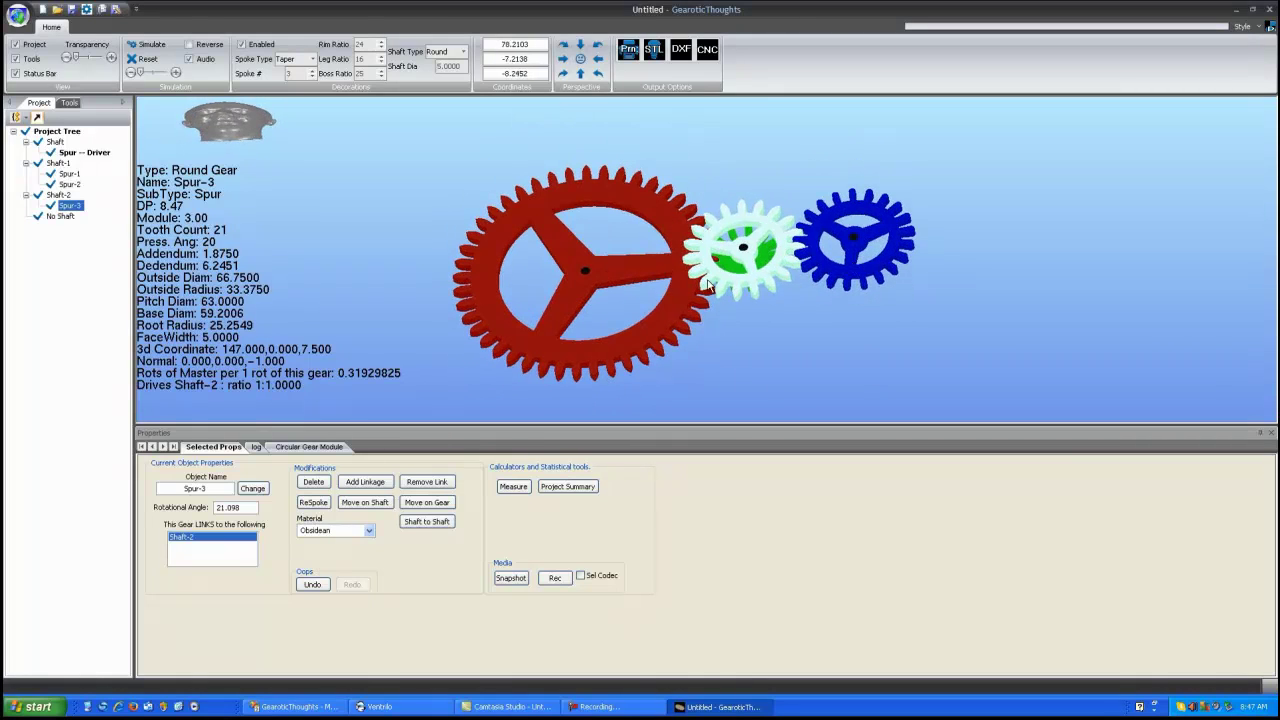
drag(700, 256, 559, 156)
drag(622, 285, 598, 262)
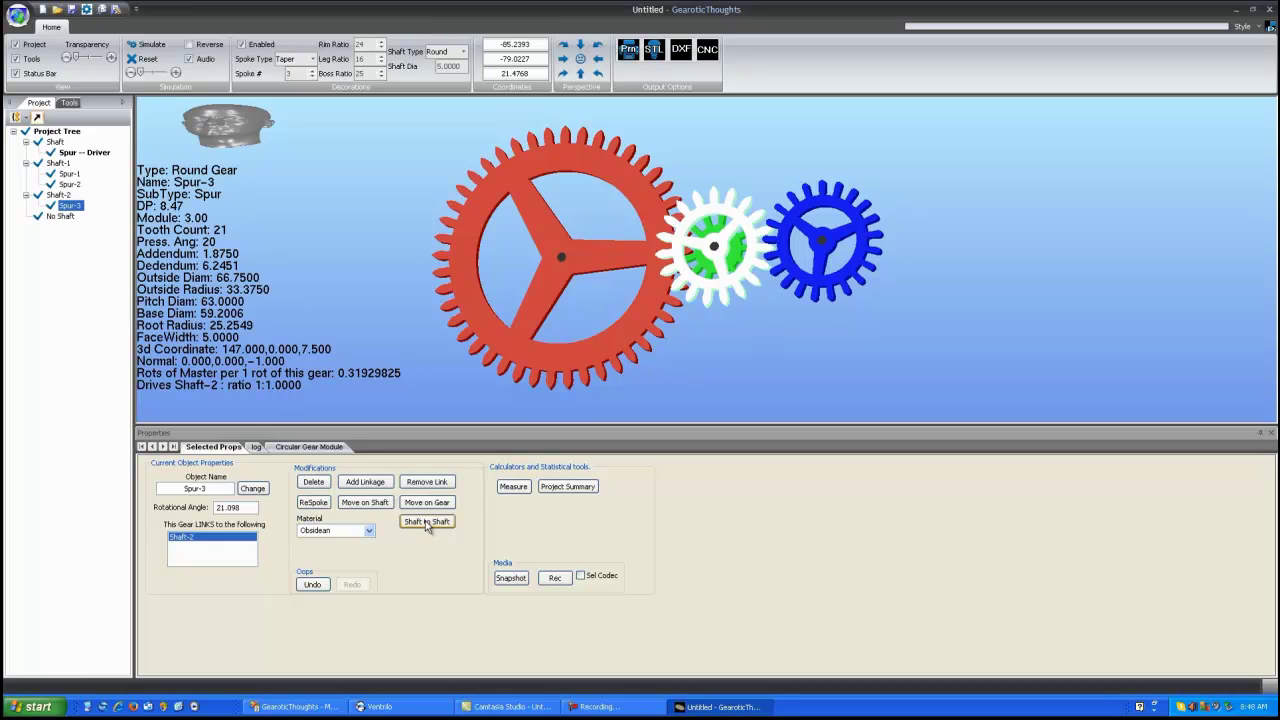
Try to match the shaft position of Spur-3 to Shaft-1 with Shaft to Shaft
click(823, 243)
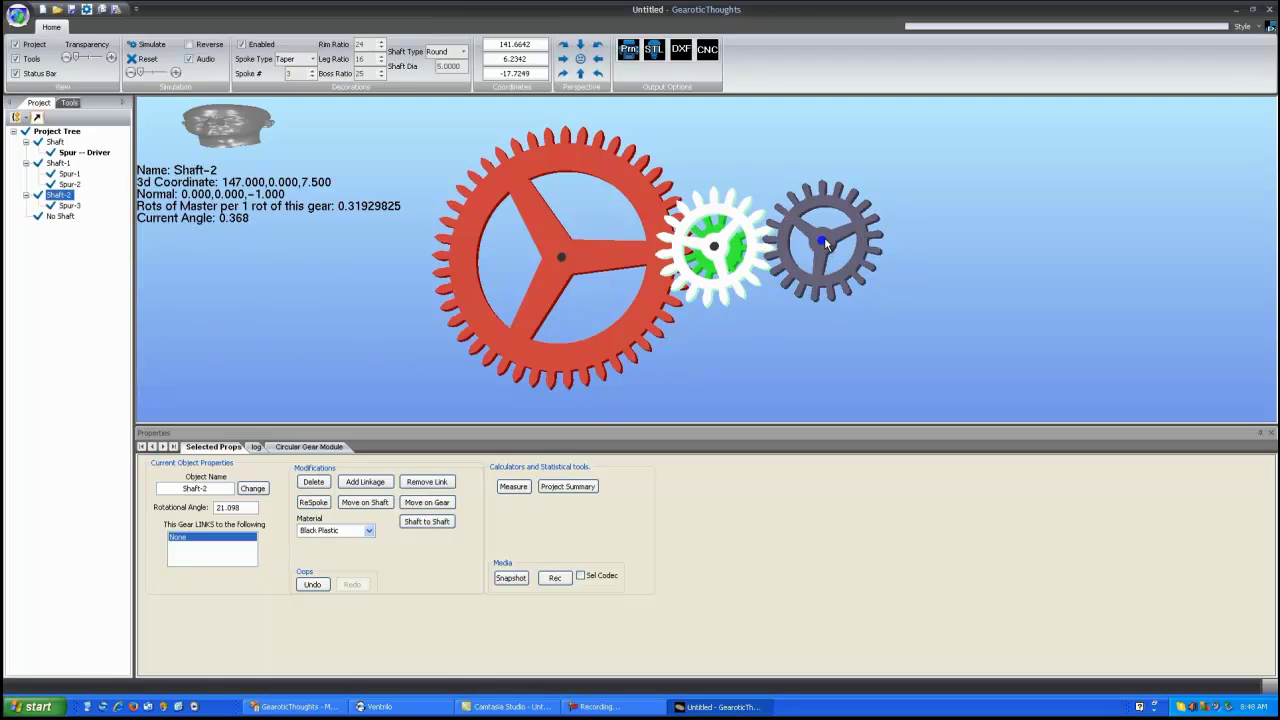
click(849, 232)
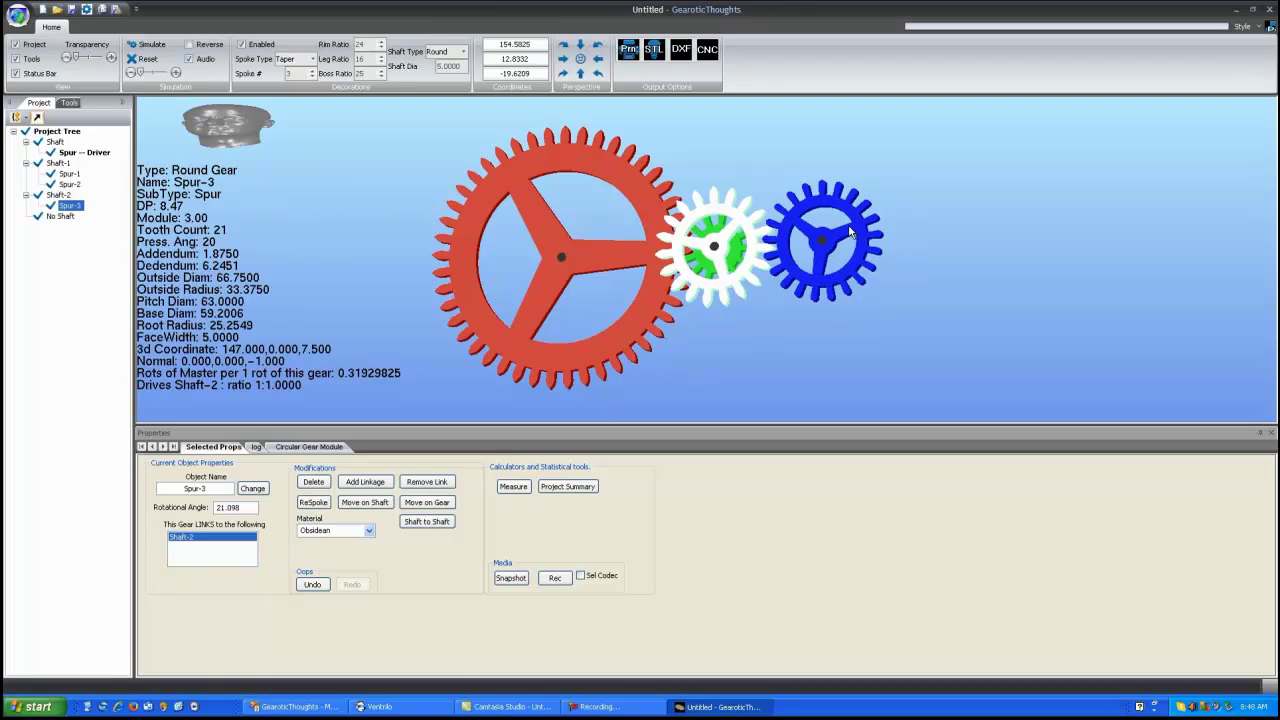
click(437, 522)
drag(638, 252, 995, 157)
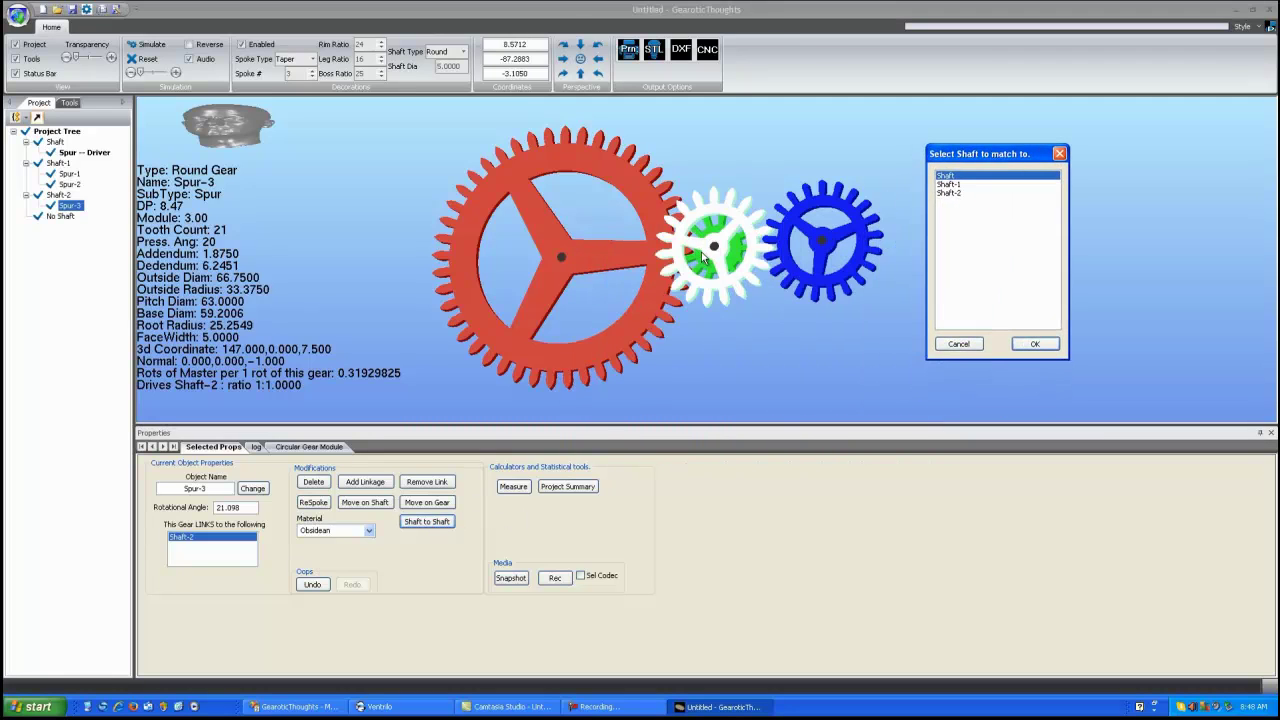
click(949, 184)
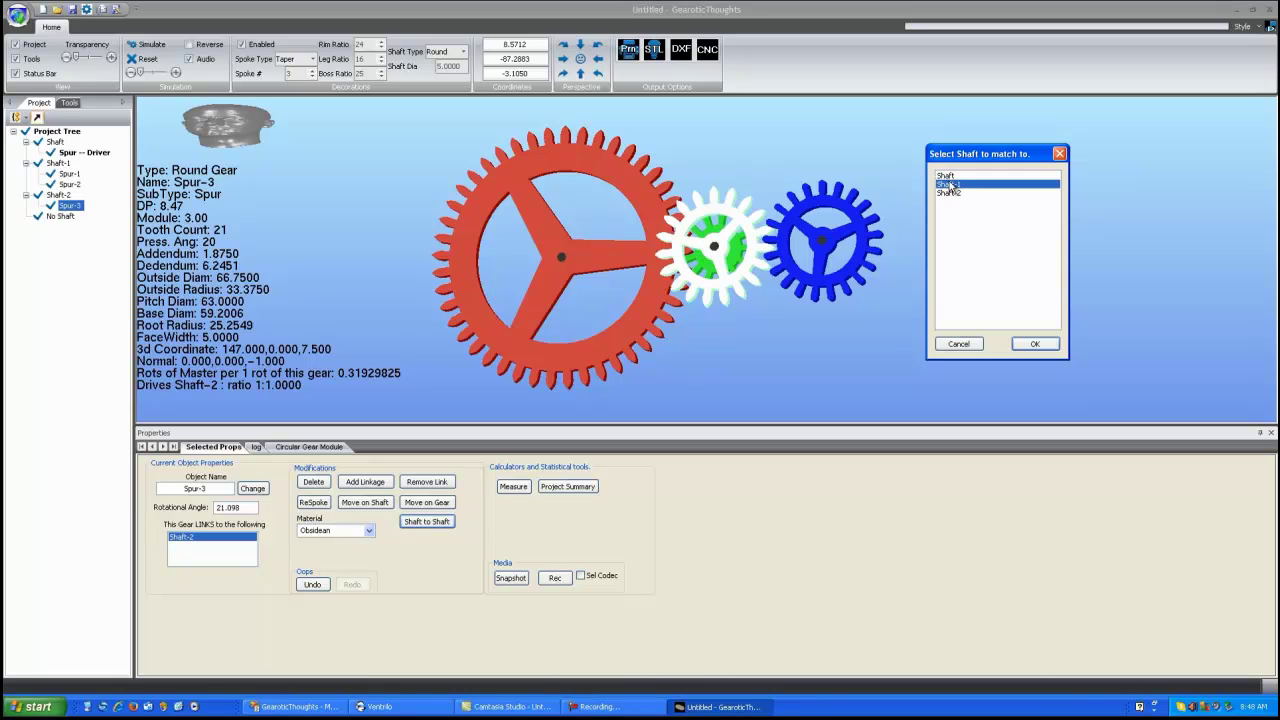
click(1036, 345)
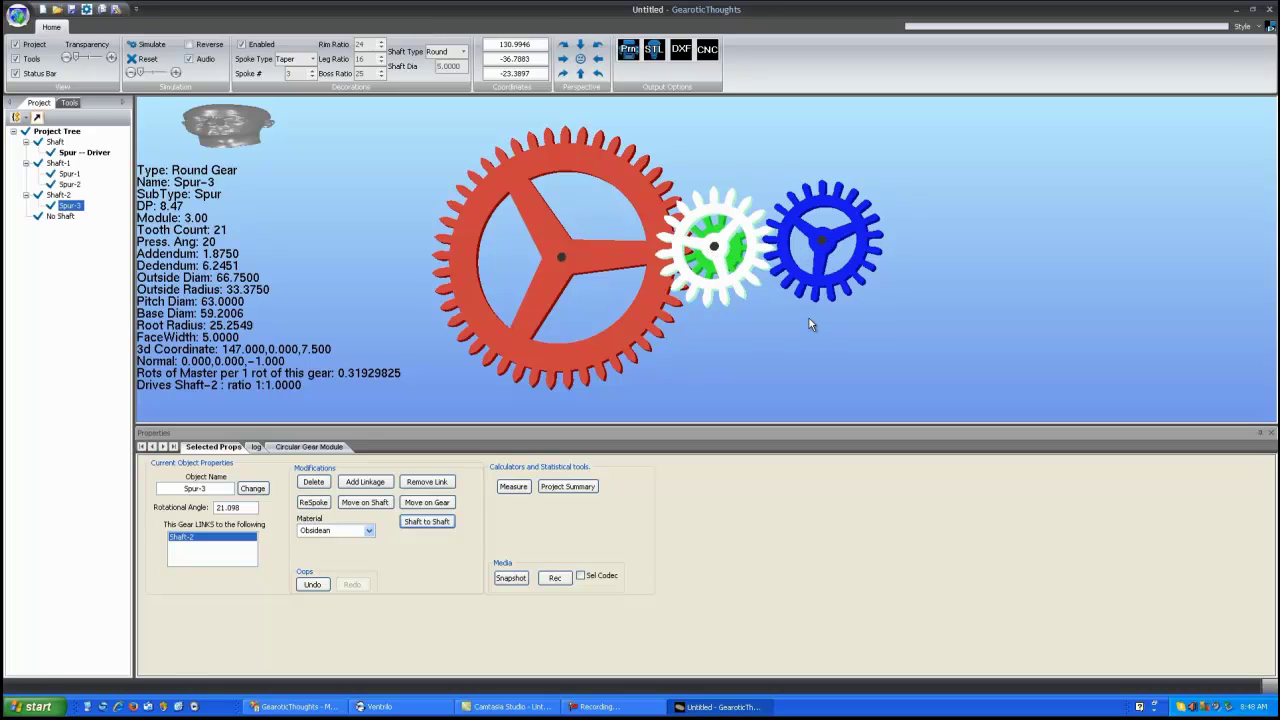
Match the shaft of Spur-3 to the driver gear's Shaft with Shaft to Shaft
click(437, 523)
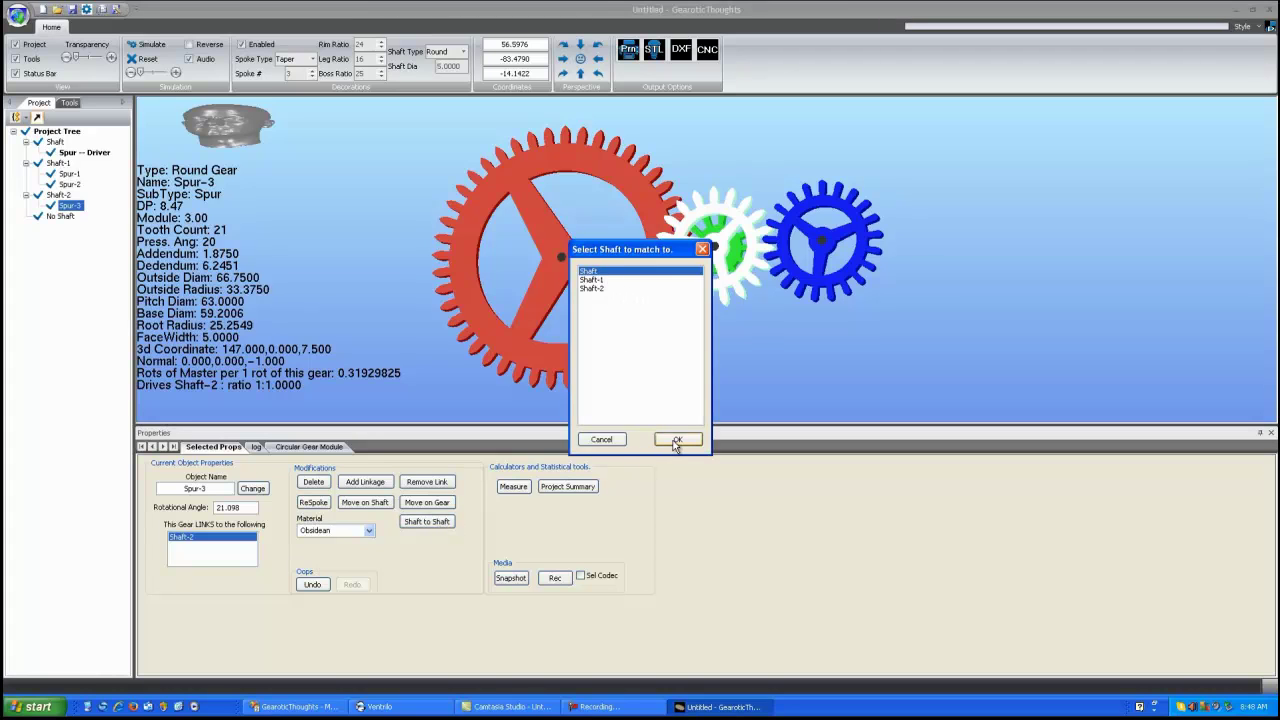
click(676, 439)
click(628, 328)
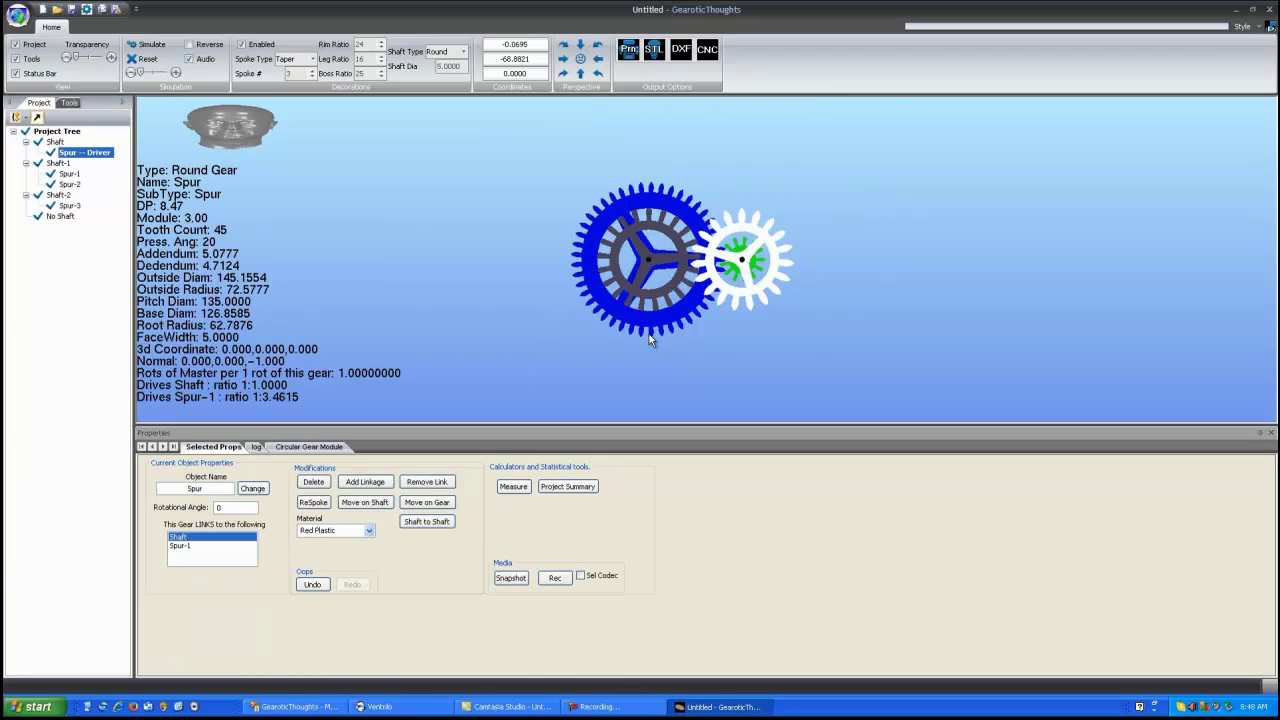
Examine the stacked gears from the side and front, and run and stop the gear train simulation
scroll(650, 340, up, 3)
drag(665, 374, 646, 319)
click(604, 264)
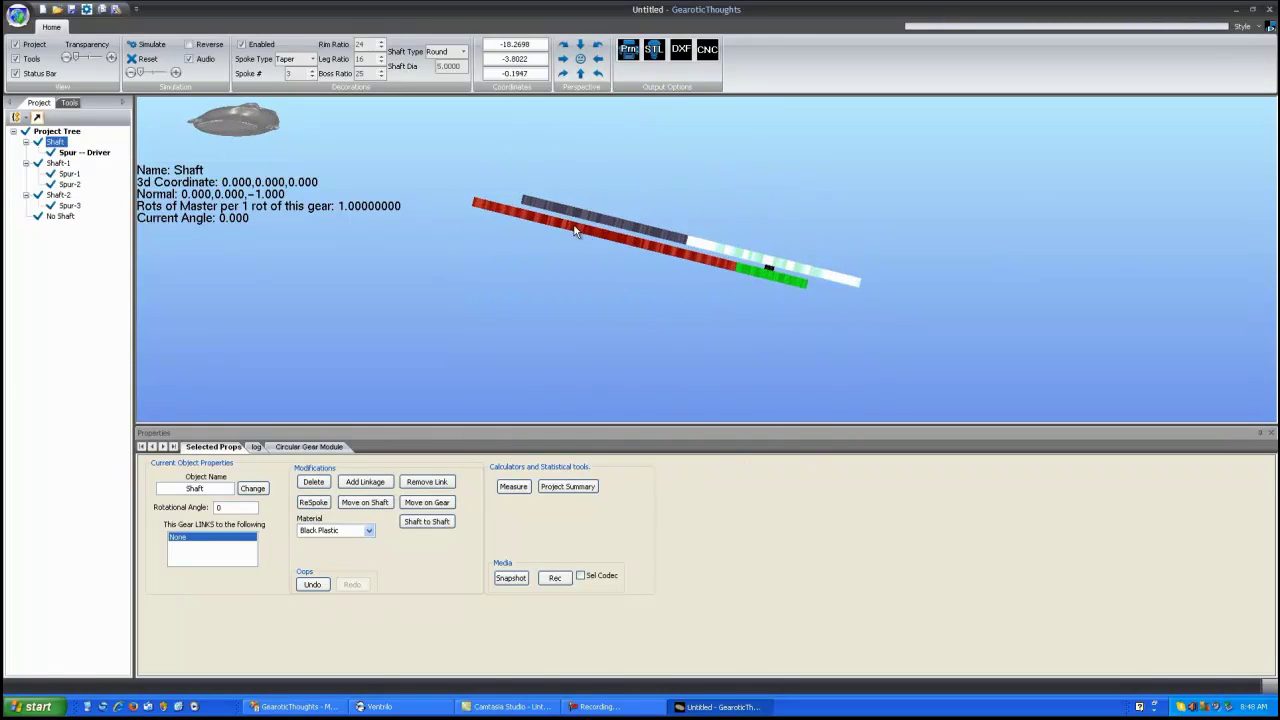
scroll(636, 232, up, 4)
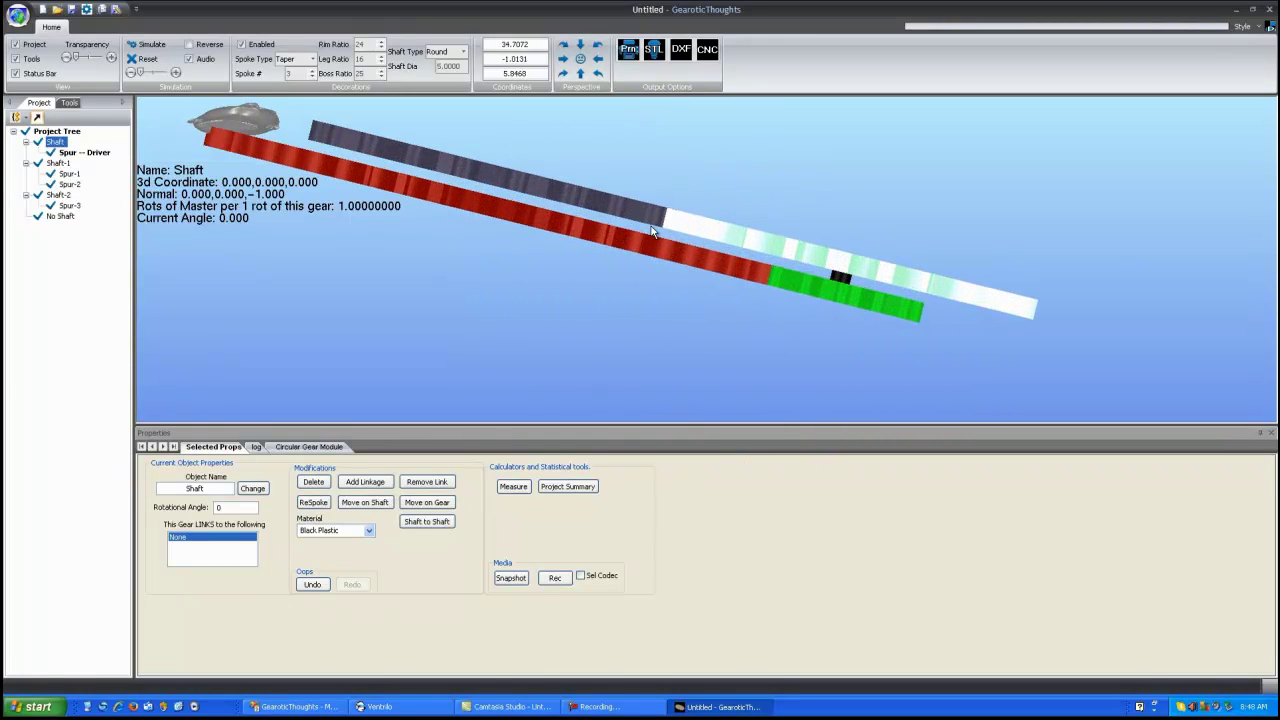
scroll(672, 254, down, 4)
drag(666, 248, 679, 293)
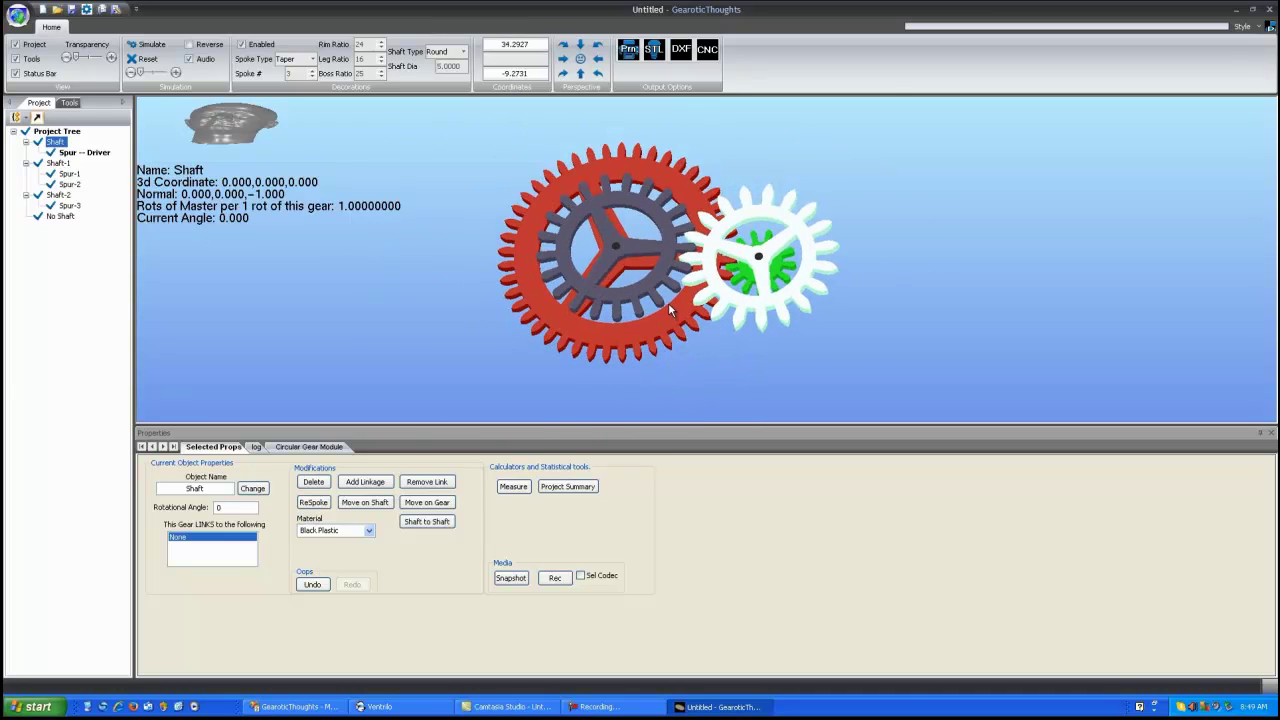
click(146, 45)
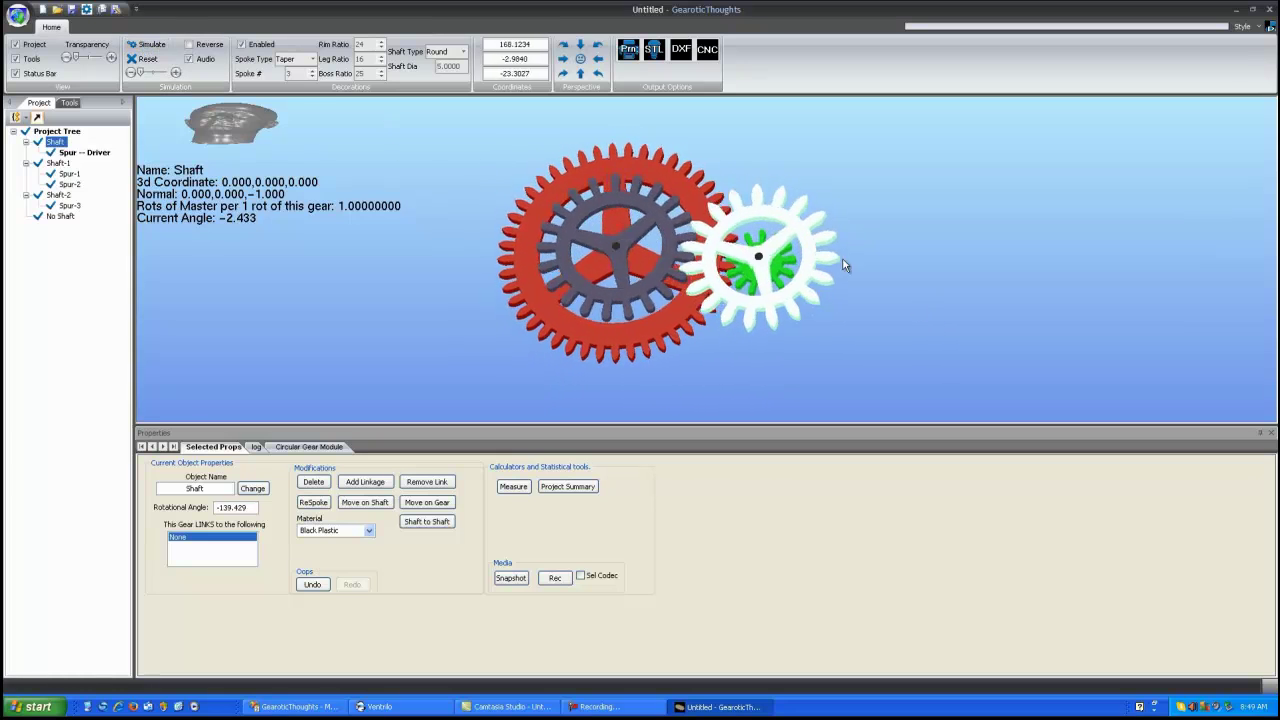
click(152, 46)
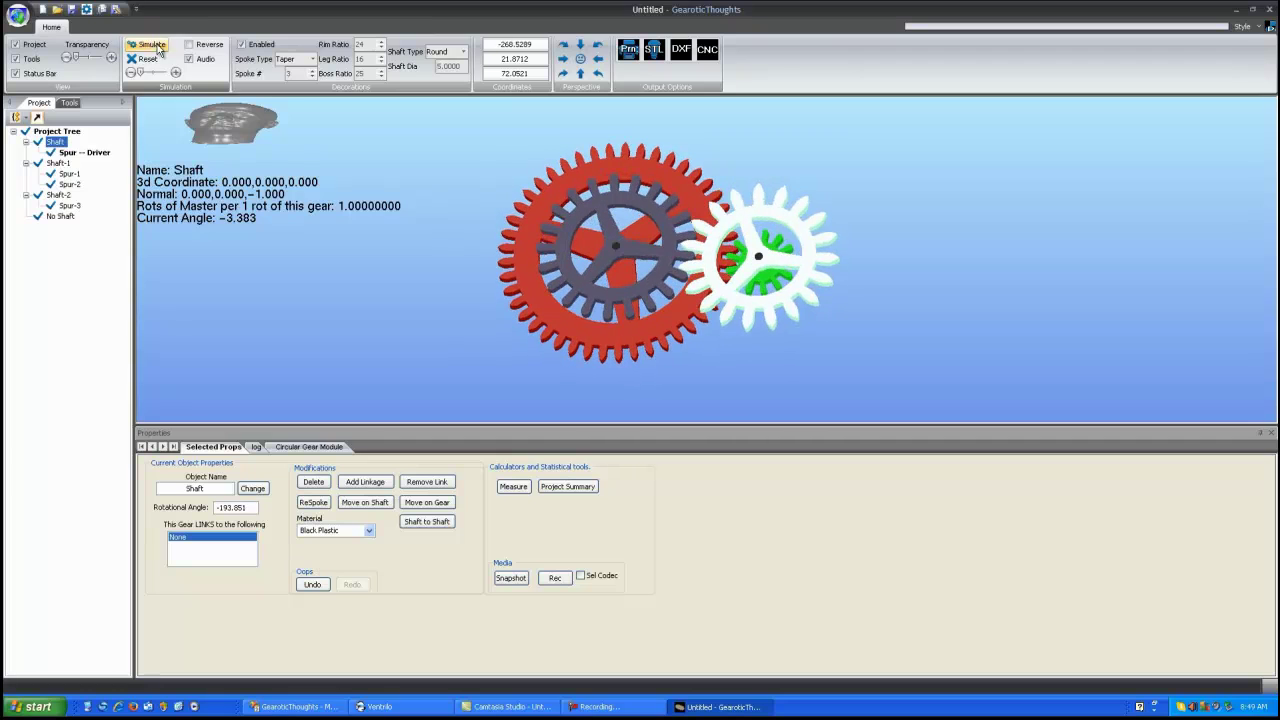
Compare the module and diameter data of the driver Spur, Spur-3 and Spur-2
click(580, 296)
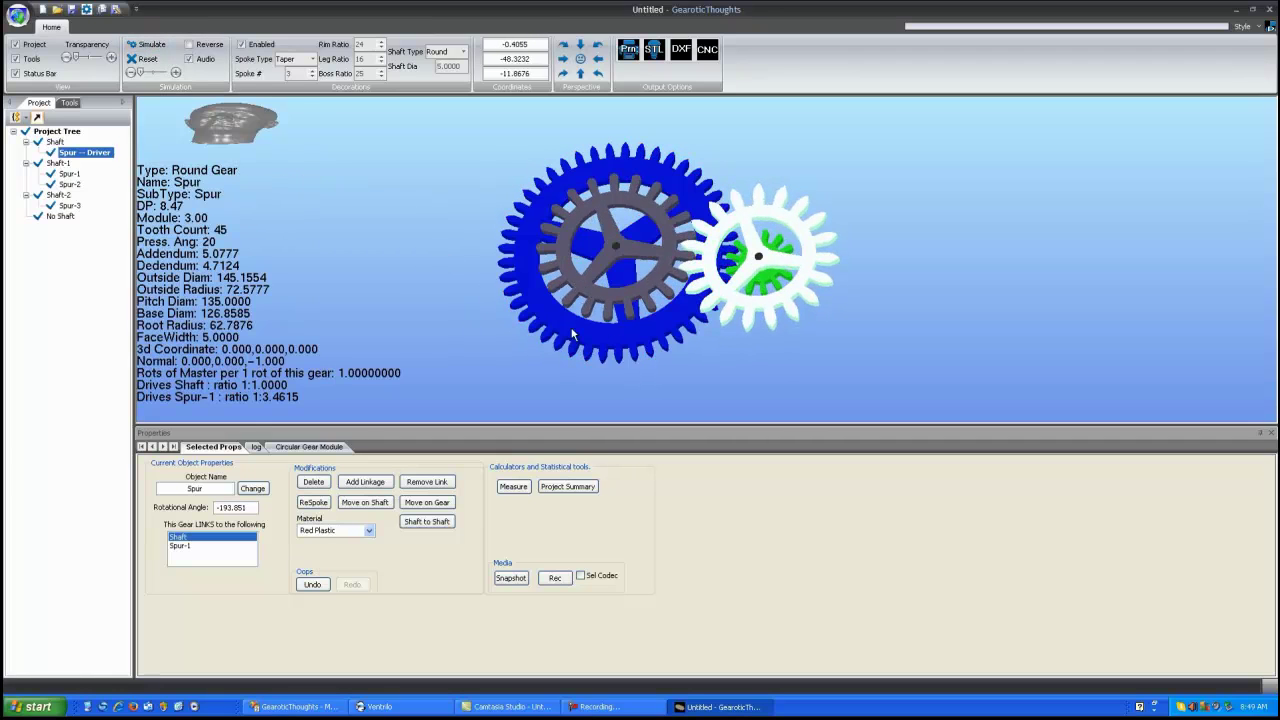
click(72, 205)
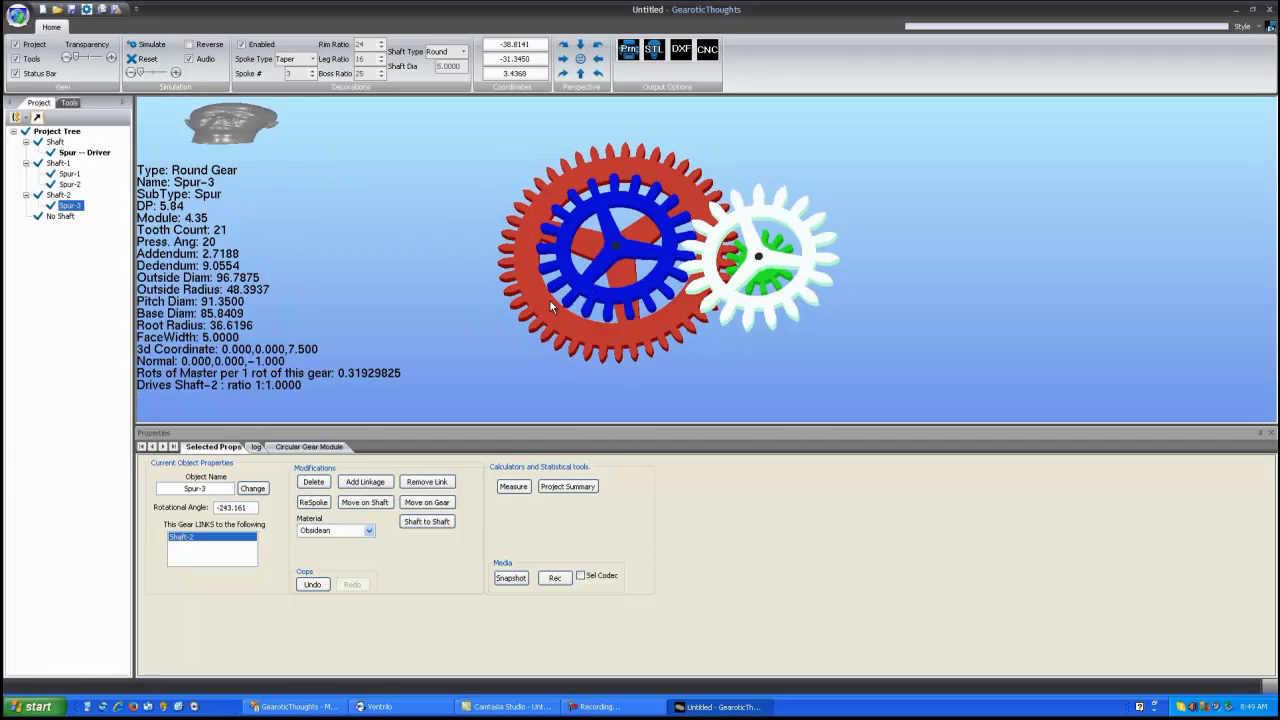
click(812, 220)
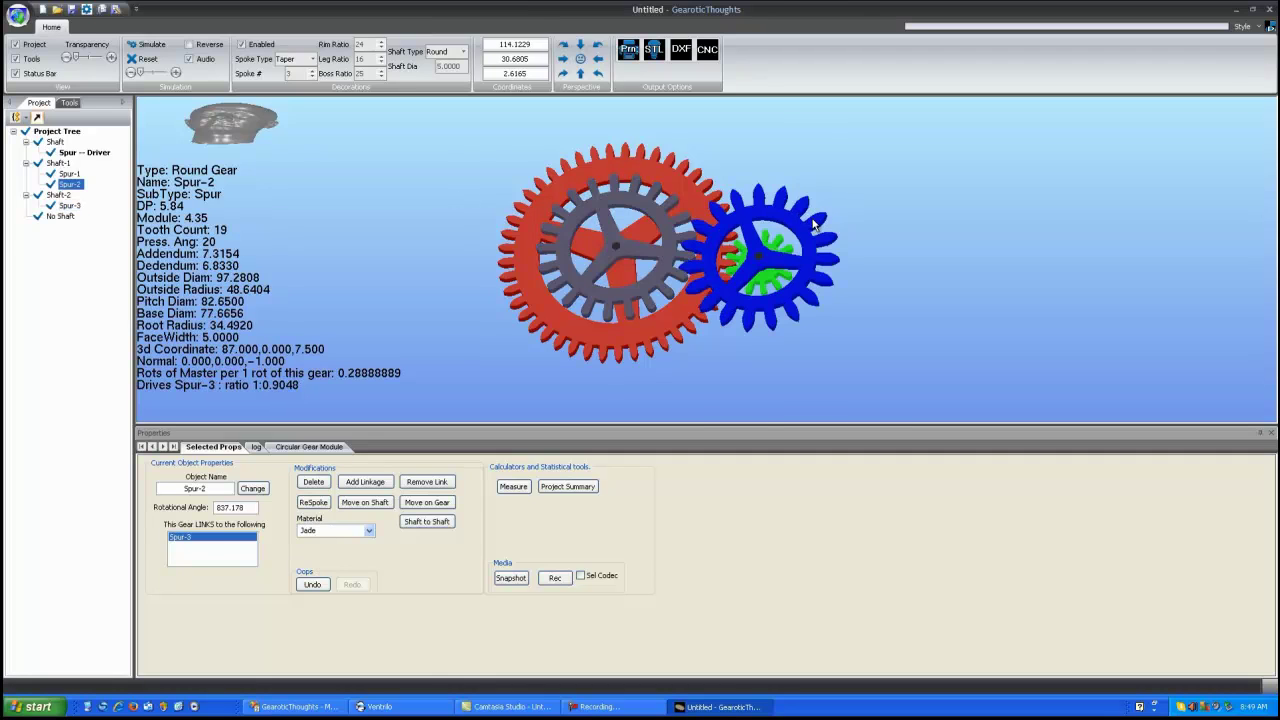
click(661, 334)
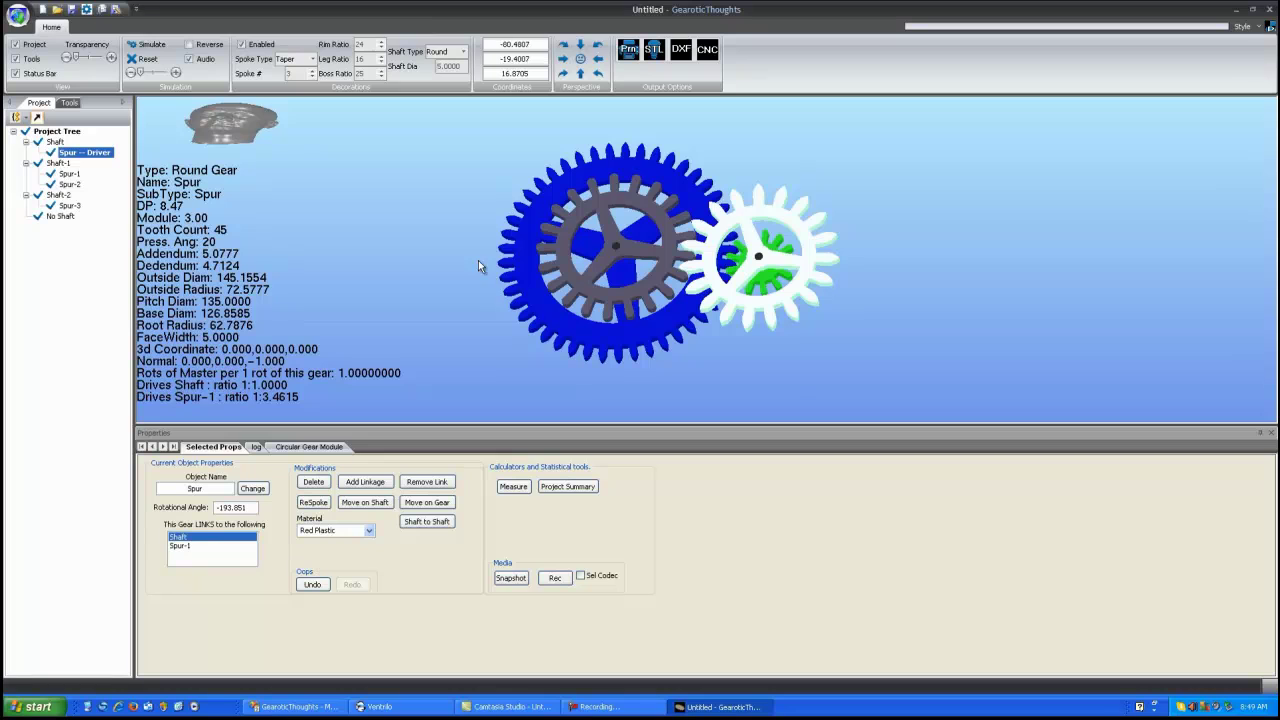
click(519, 251)
click(530, 302)
mouse_move(618, 240)
mouse_down()
mouse_move(615, 298)
mouse_move(617, 256)
mouse_up()
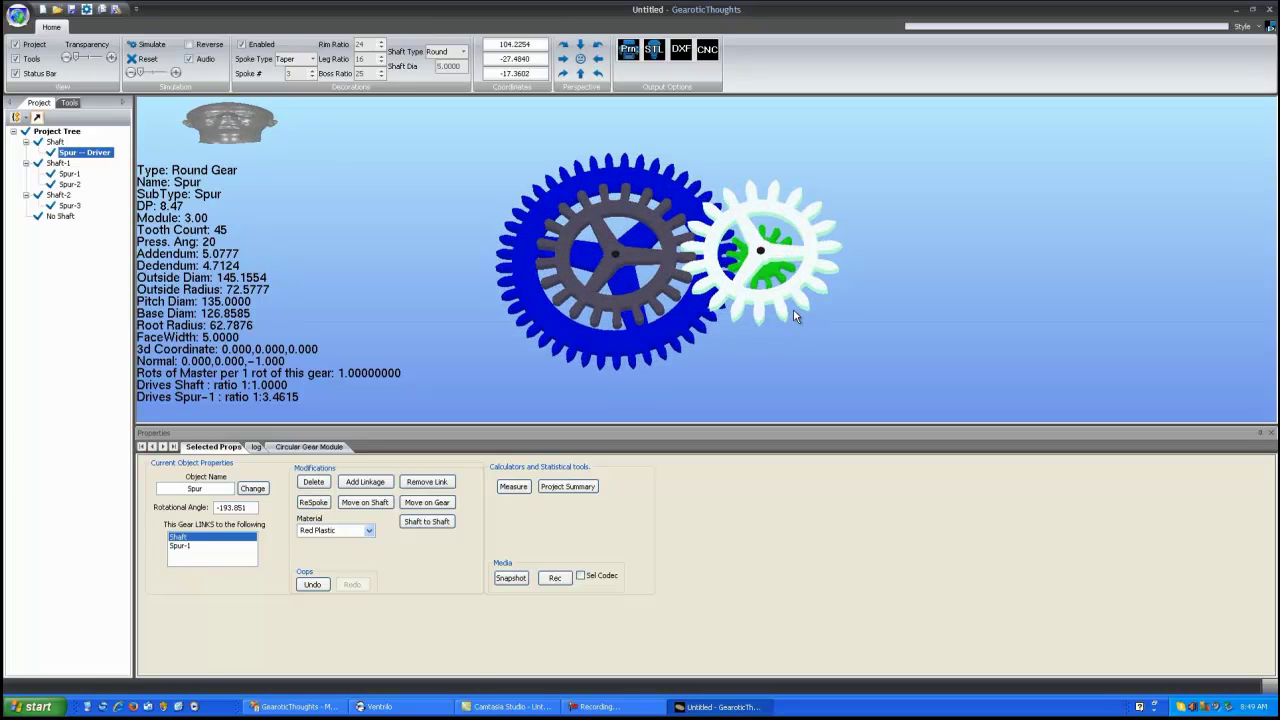
click(791, 309)
click(672, 262)
click(833, 228)
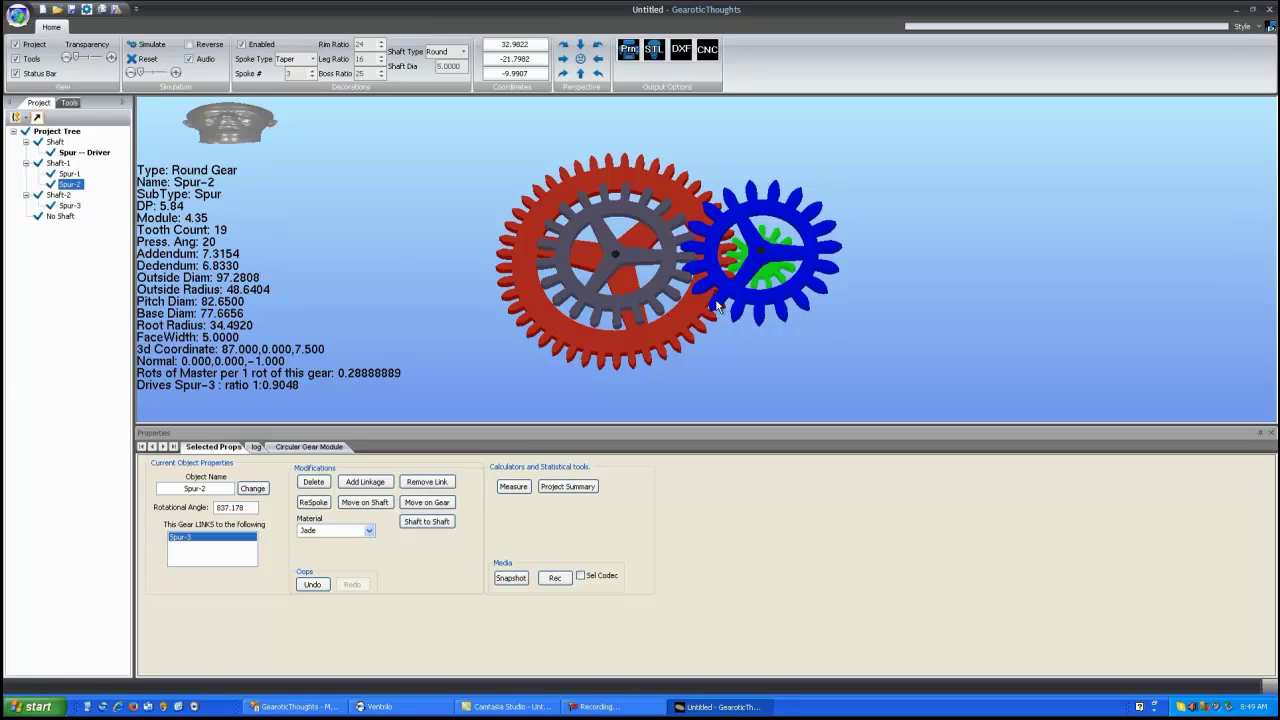
Undo the last shaft match of Spur-3
drag(688, 308, 703, 327)
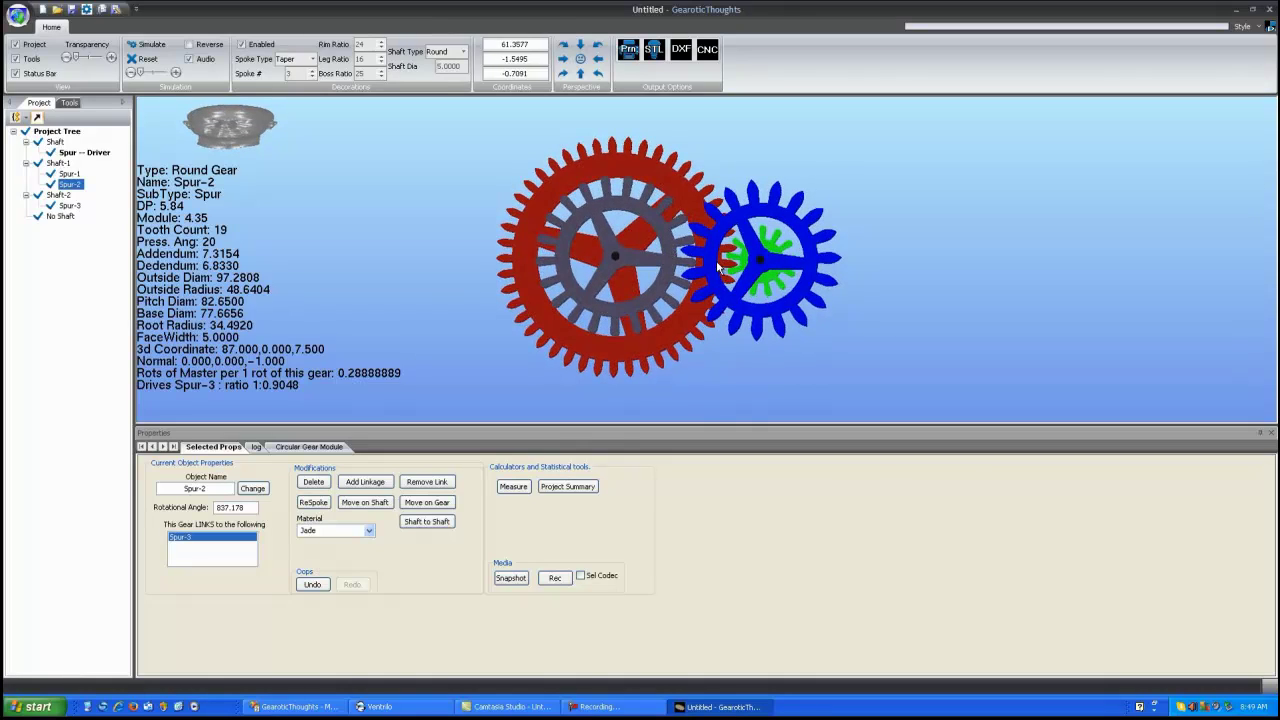
drag(699, 235, 675, 288)
drag(777, 278, 632, 308)
click(312, 585)
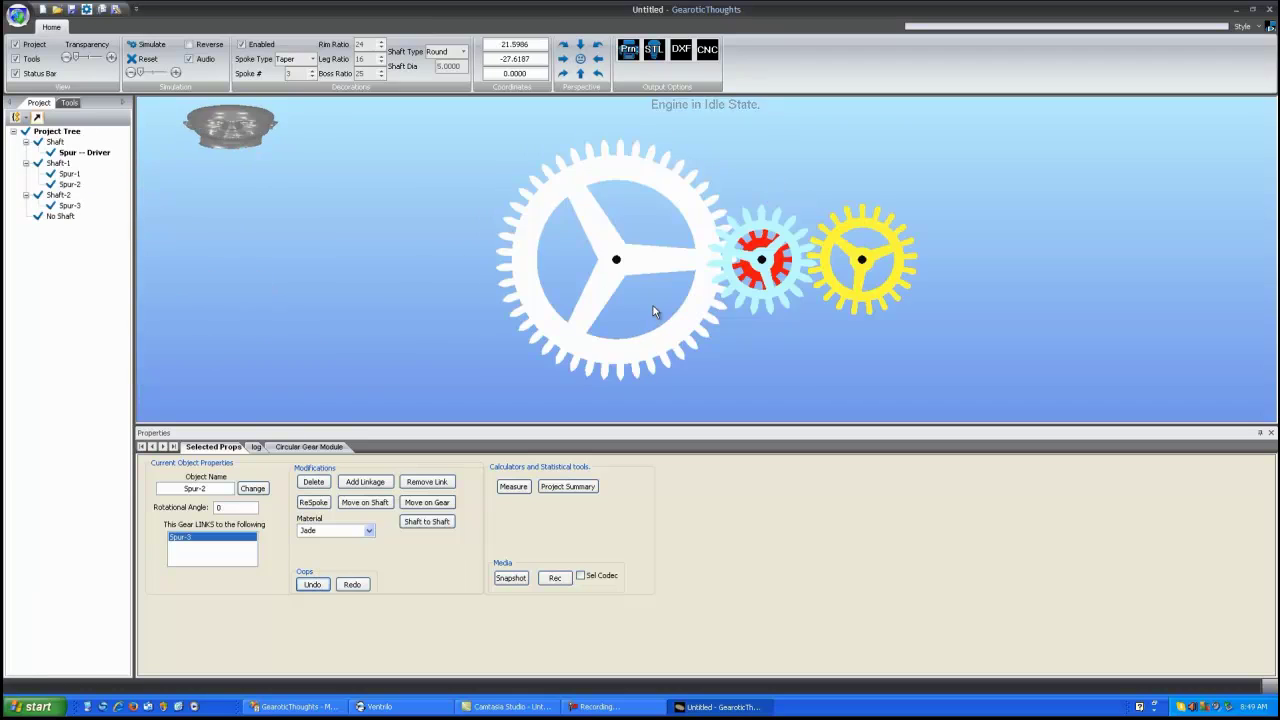
drag(745, 308, 770, 278)
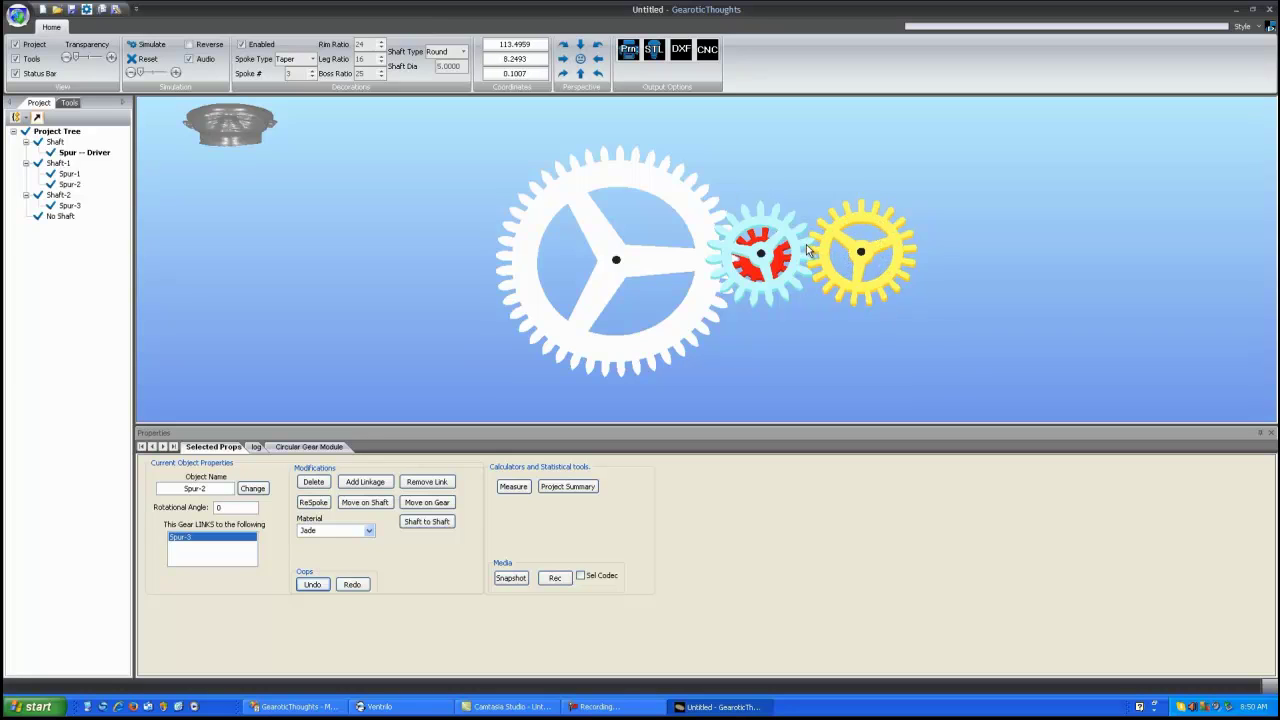
drag(781, 270, 777, 231)
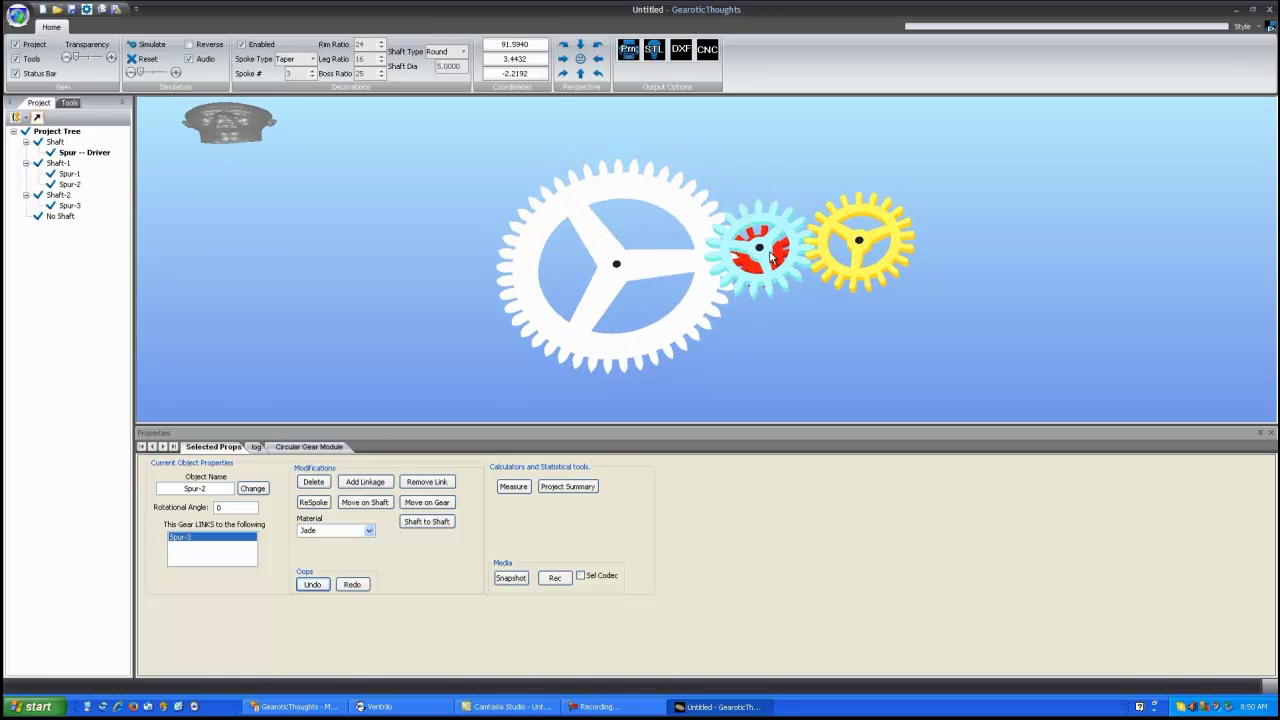
Move Spur-1 around the driver gear to an angle of 180° at a distance of 87
click(777, 233)
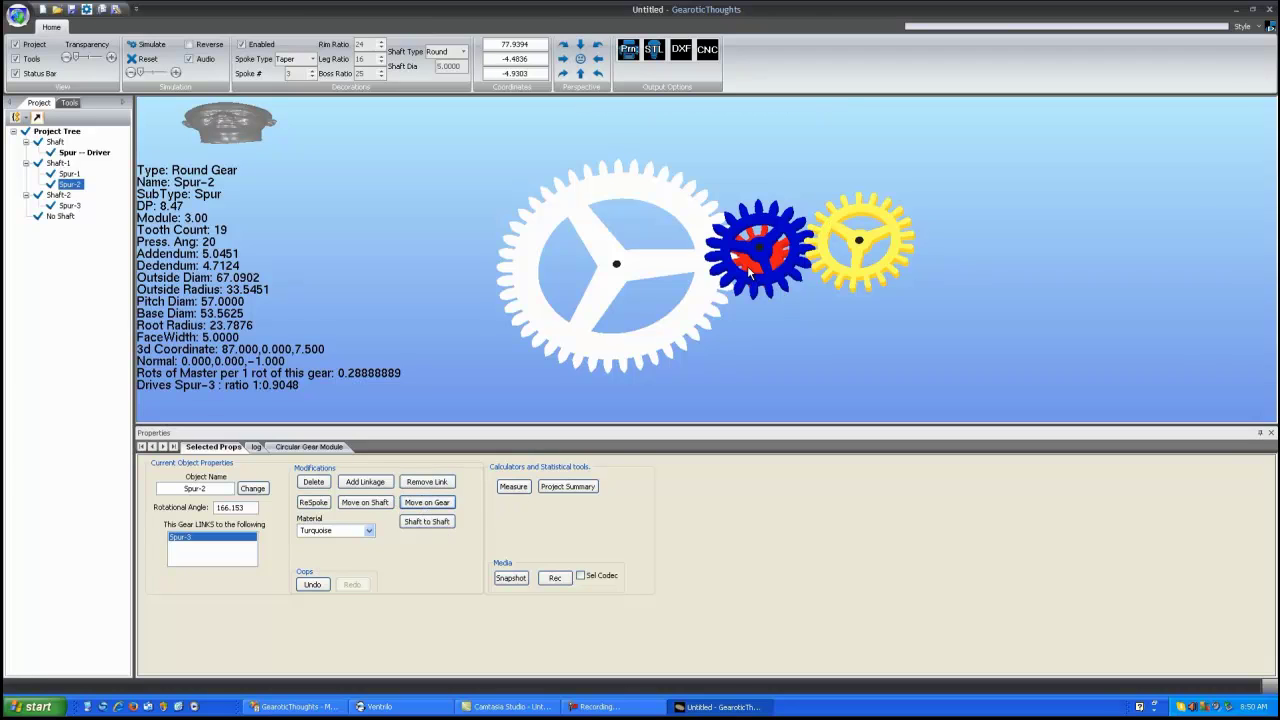
click(752, 268)
click(427, 502)
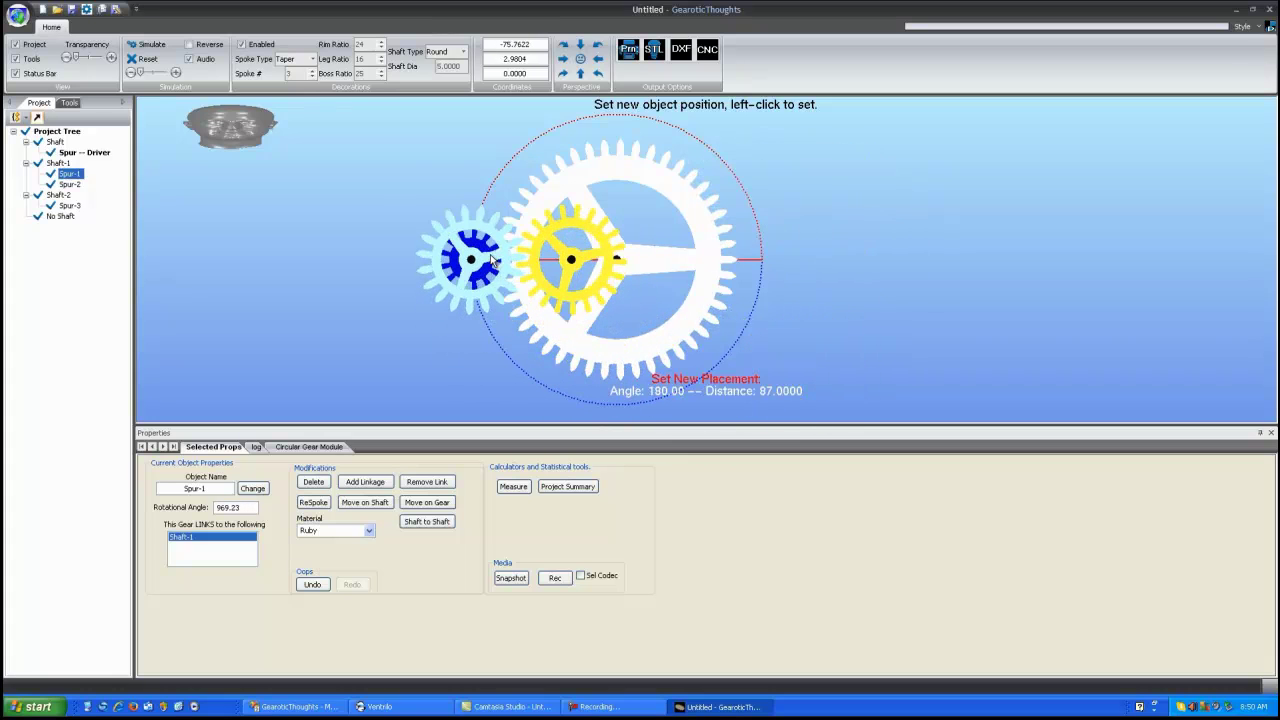
click(492, 260)
Match the shaft of Spur-3 to the driver gear's Shaft so both share one axis
drag(649, 337, 618, 247)
click(617, 245)
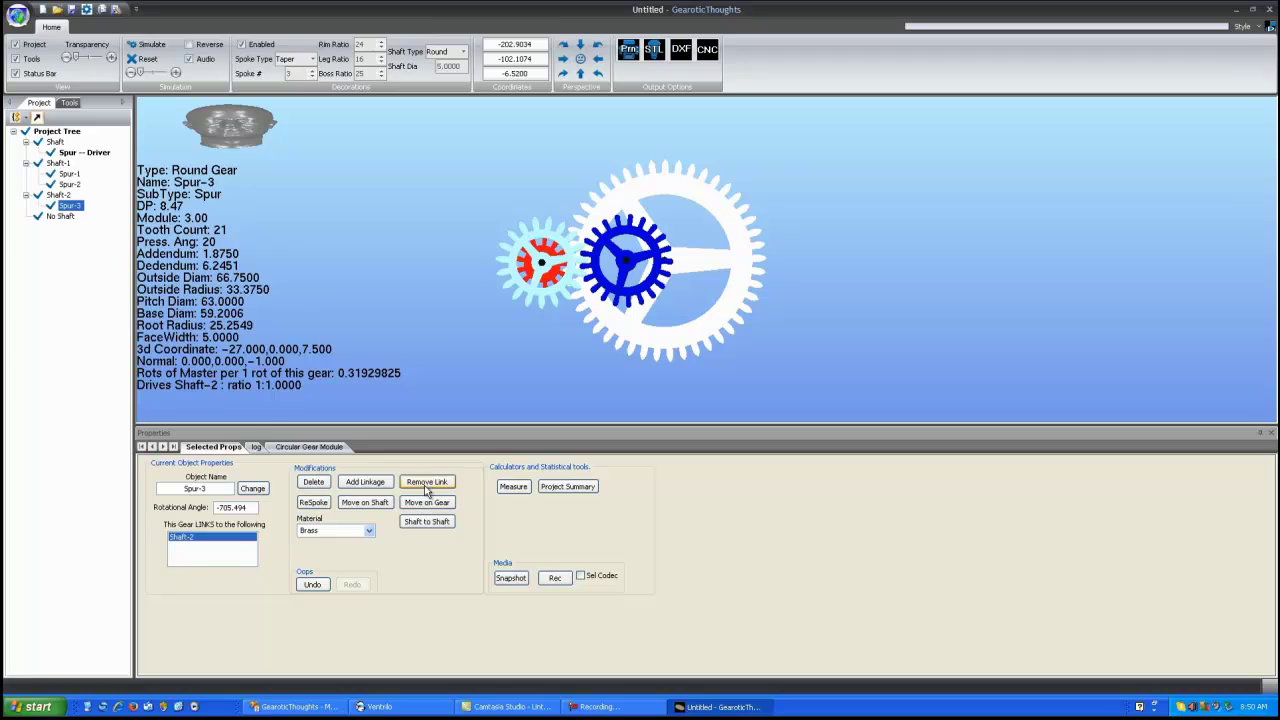
click(427, 521)
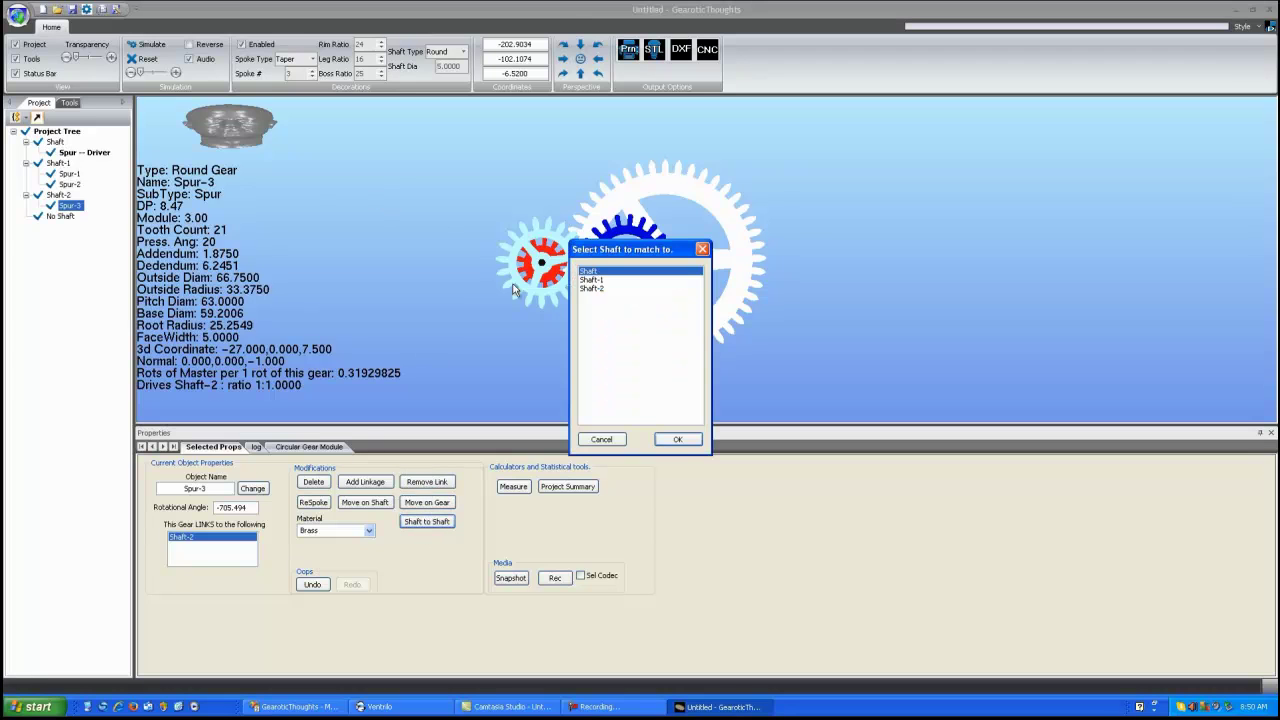
click(677, 439)
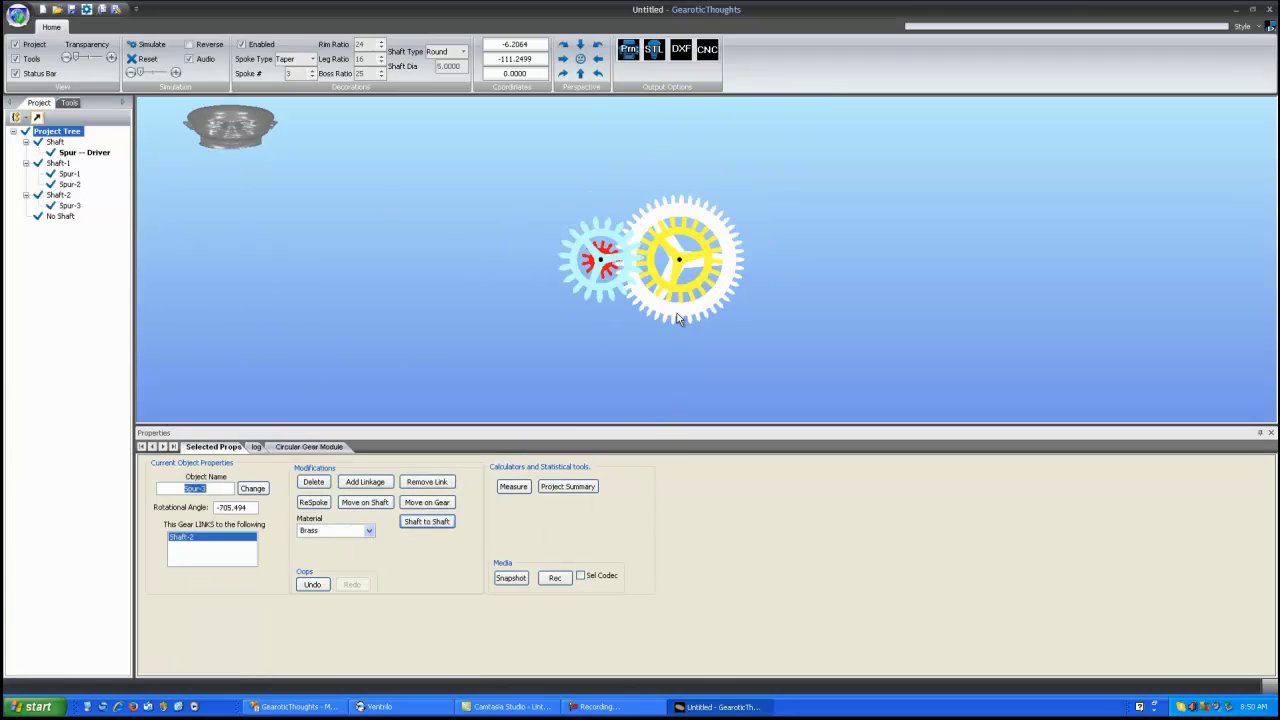
Examine the meshing of the coaxial train and compare the module and DP data of the driver Spur, Spur-1 and Spur-3
scroll(645, 353, up, 2)
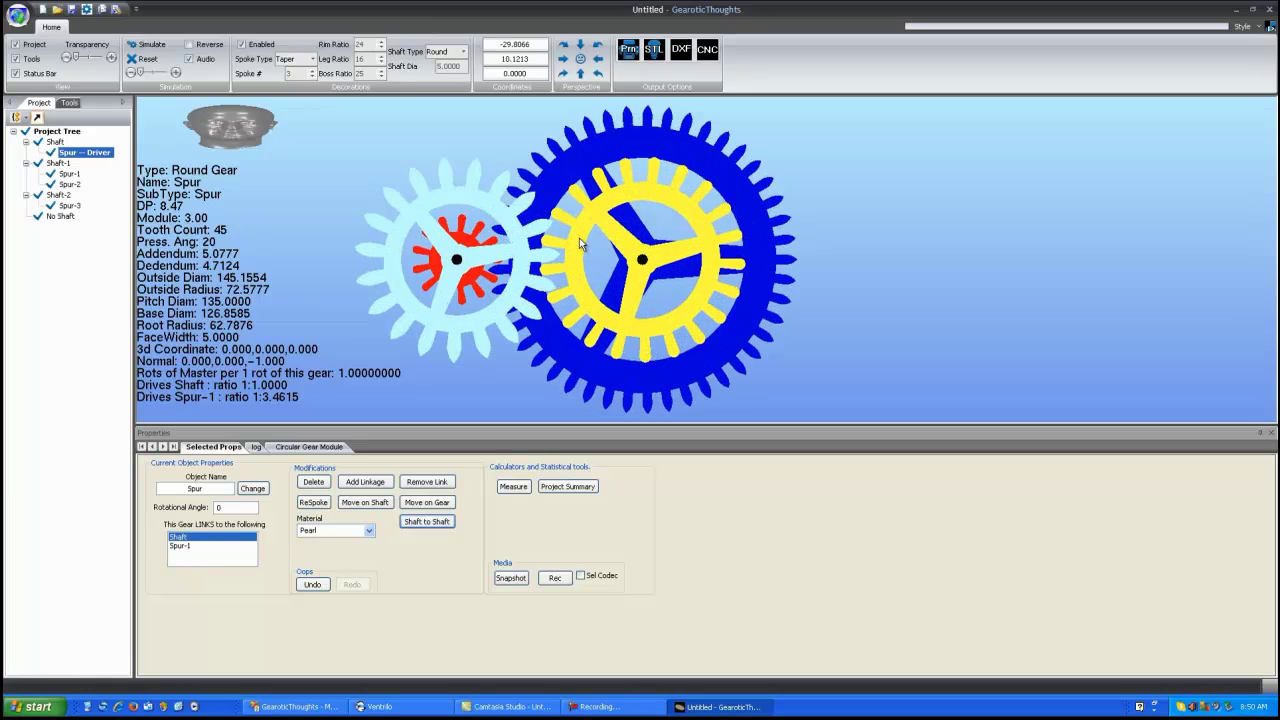
click(418, 320)
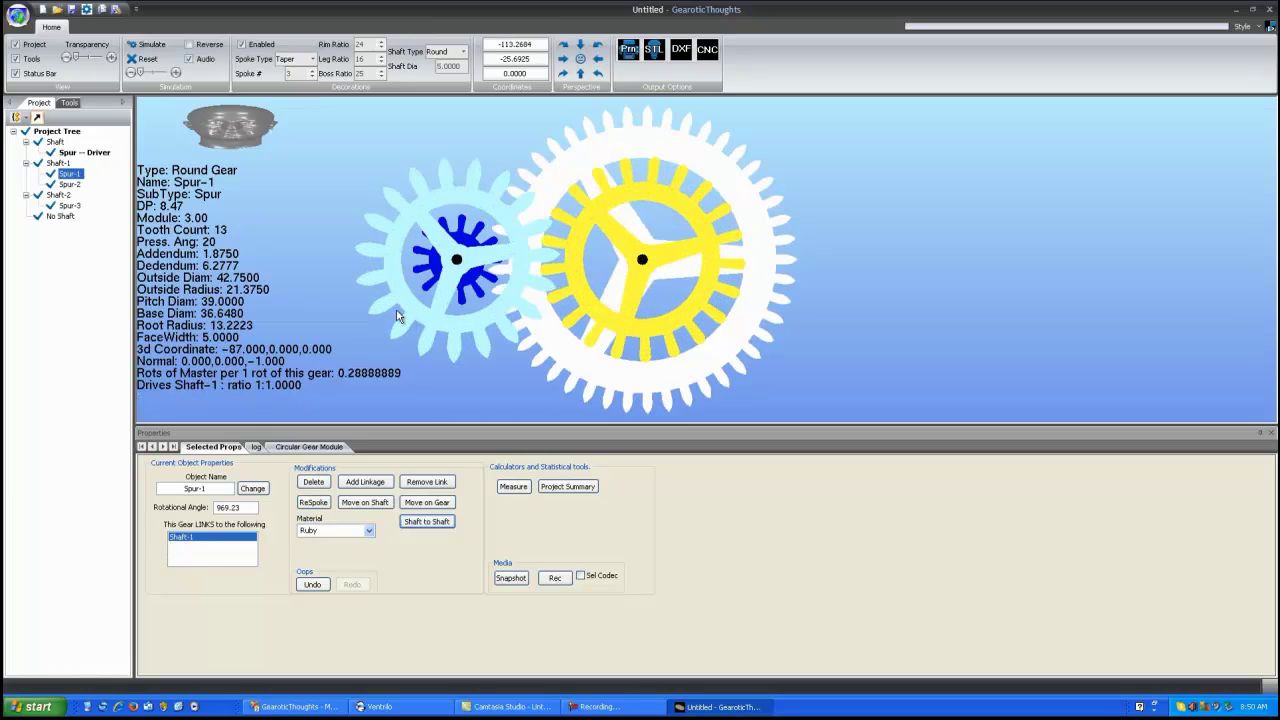
click(69, 205)
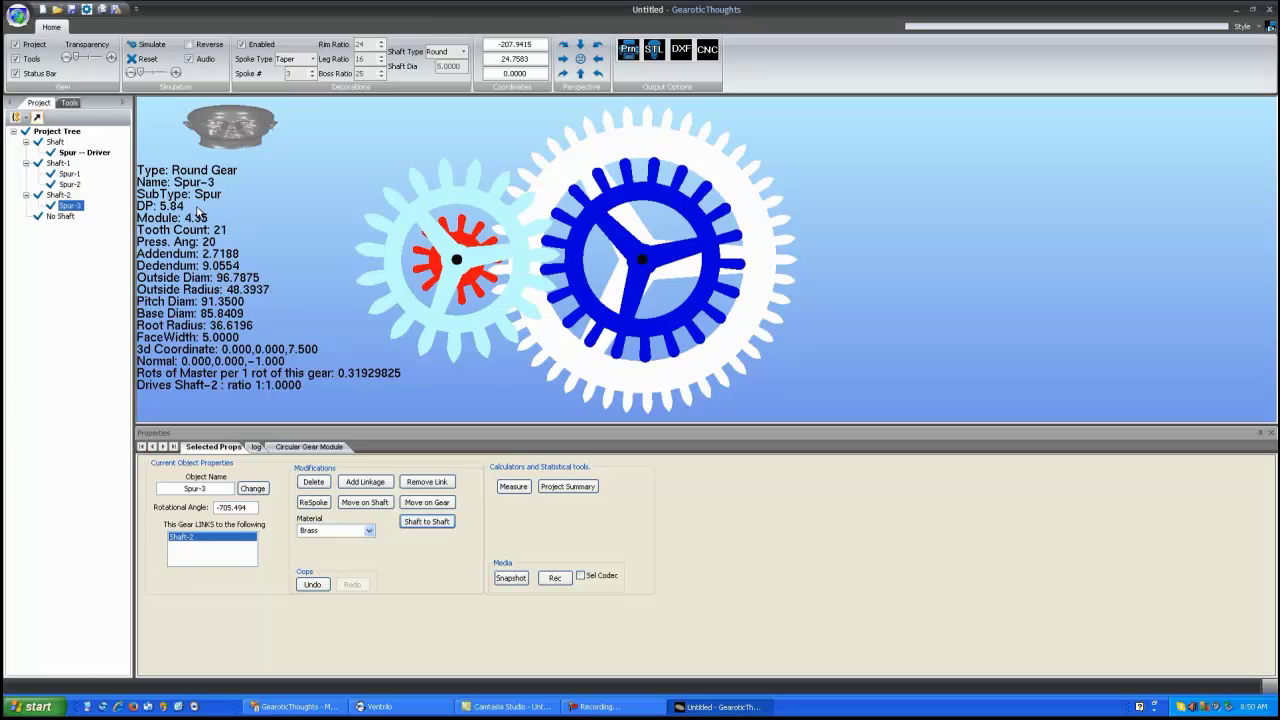
drag(593, 320, 621, 167)
drag(622, 240, 684, 337)
scroll(683, 332, down, 3)
drag(581, 279, 500, 355)
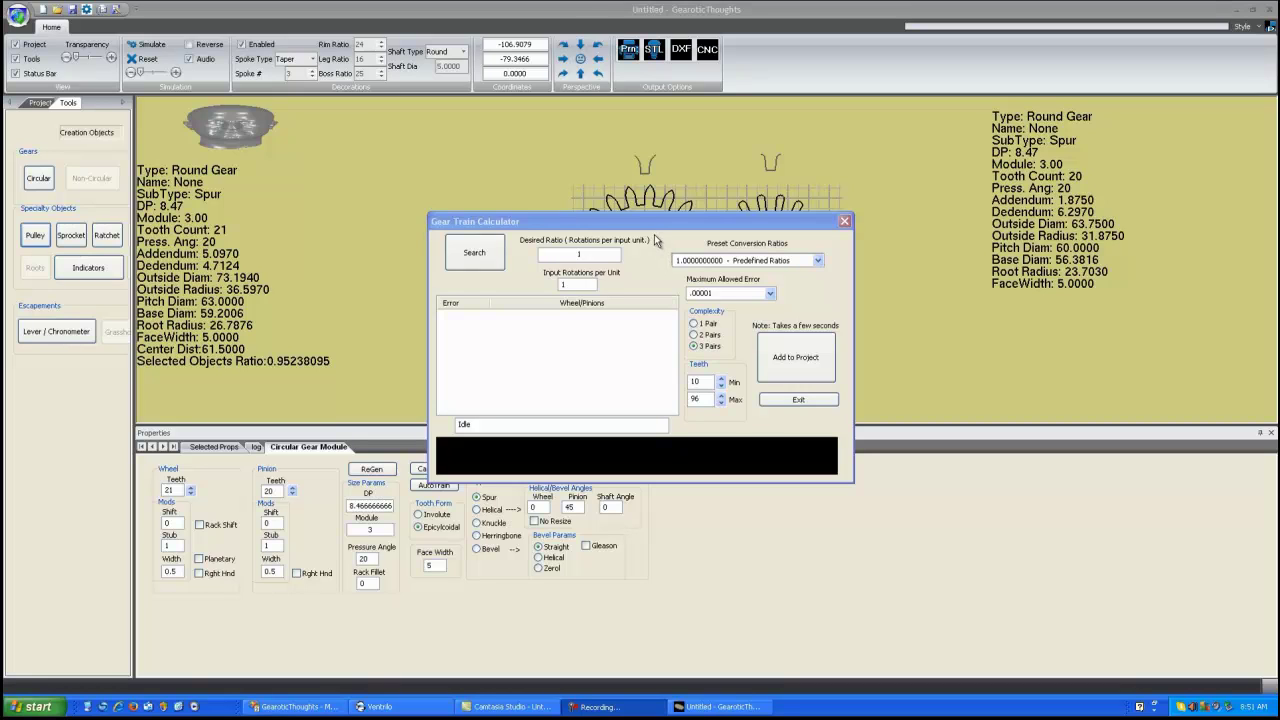
Load the Minute to 12 Hours preset conversion ratio and set the input rotations per unit to 2
click(819, 261)
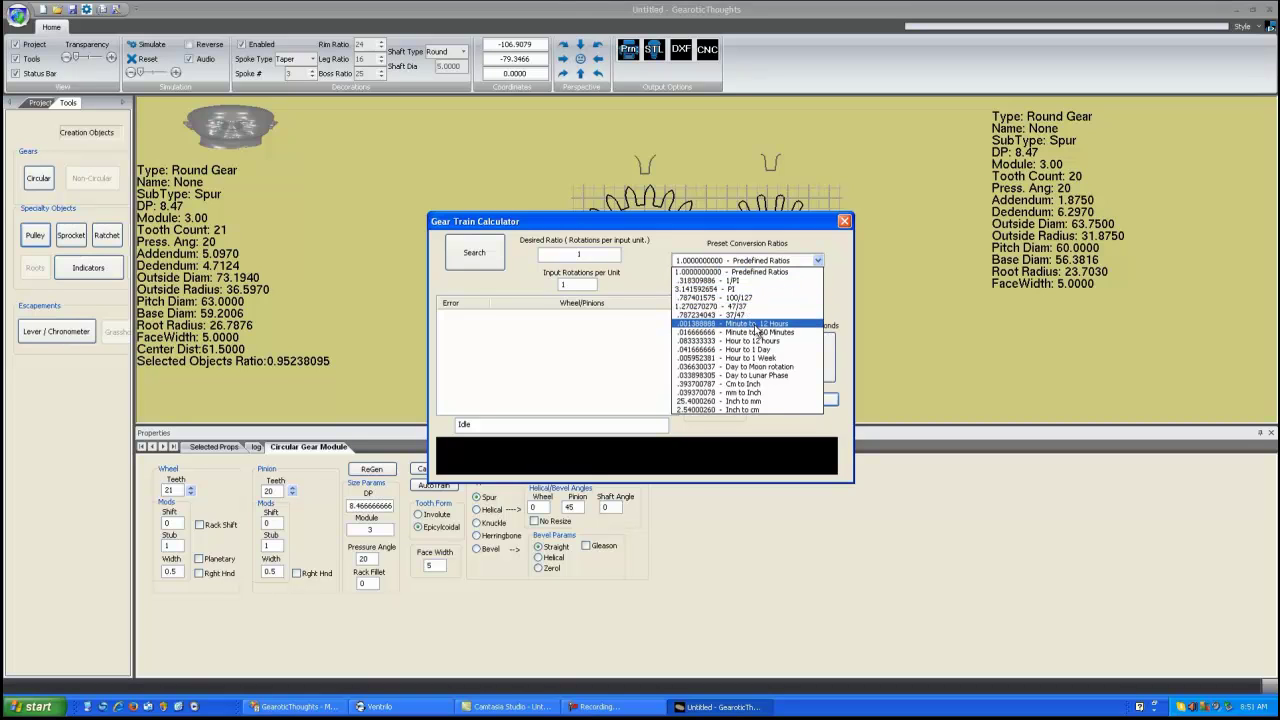
click(758, 325)
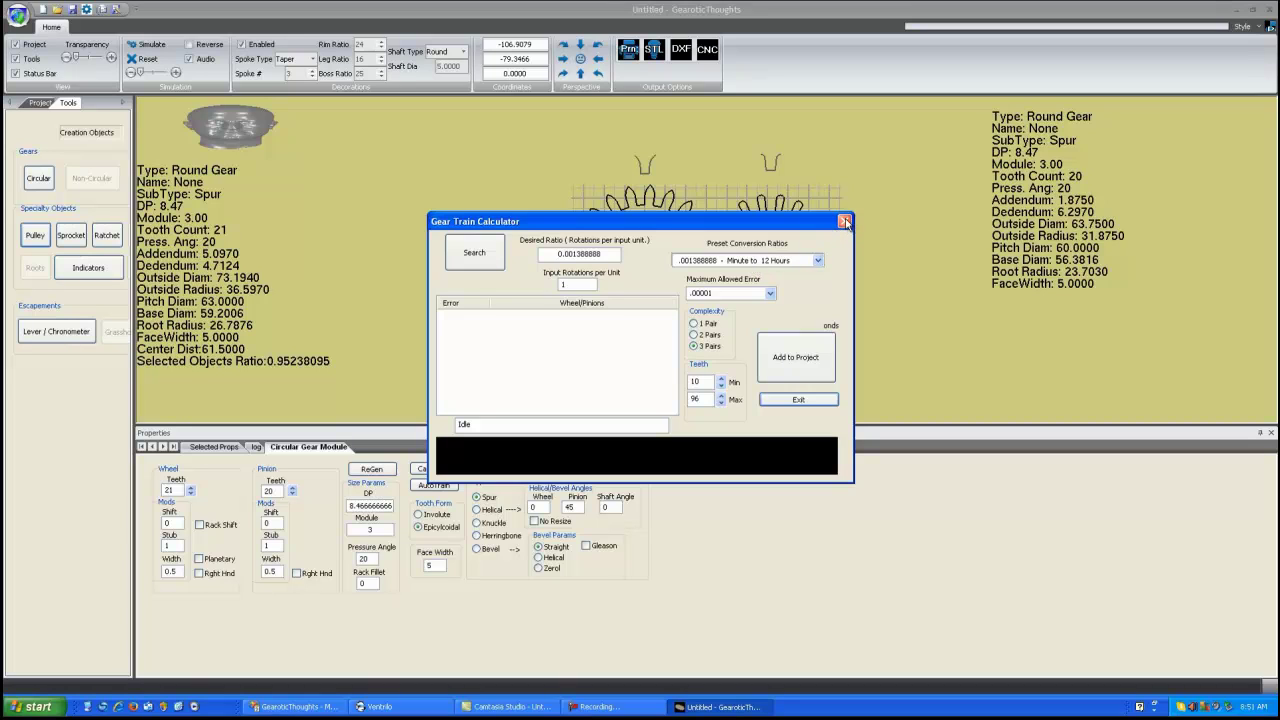
drag(687, 228, 705, 163)
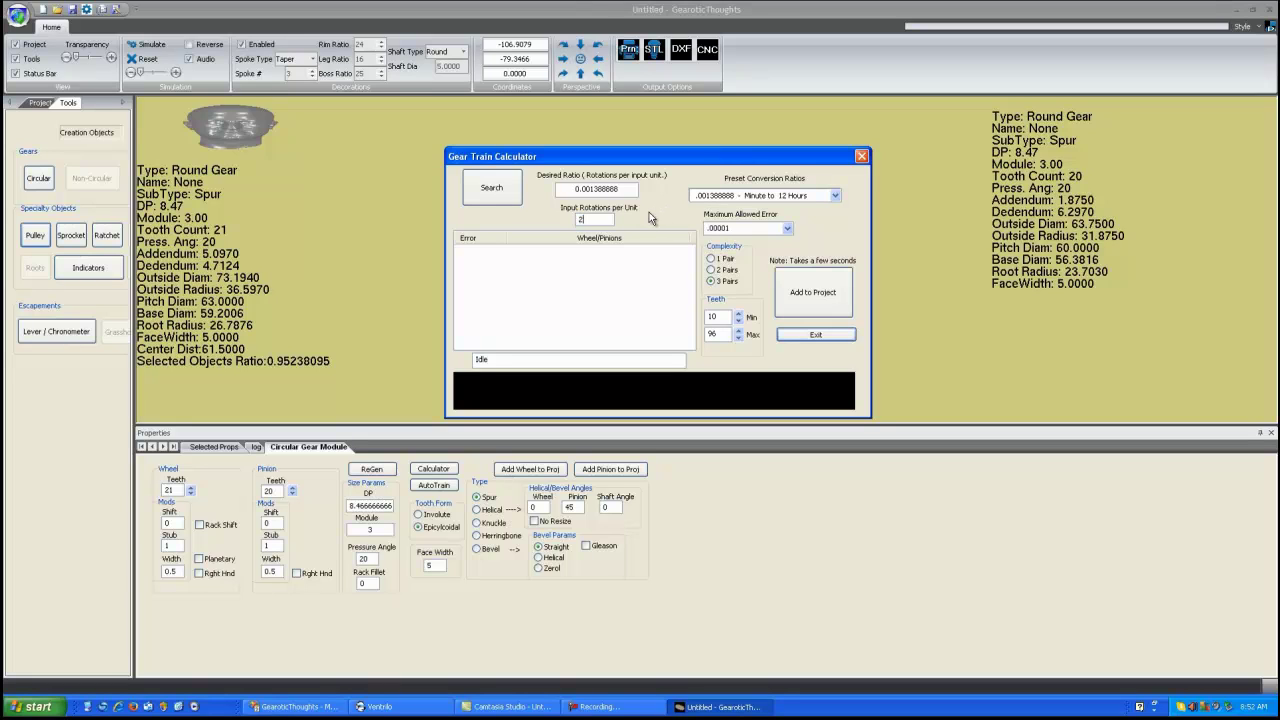
Set the input rotations per unit to 4 and review the maximum allowed error and preset ratio options
click(836, 196)
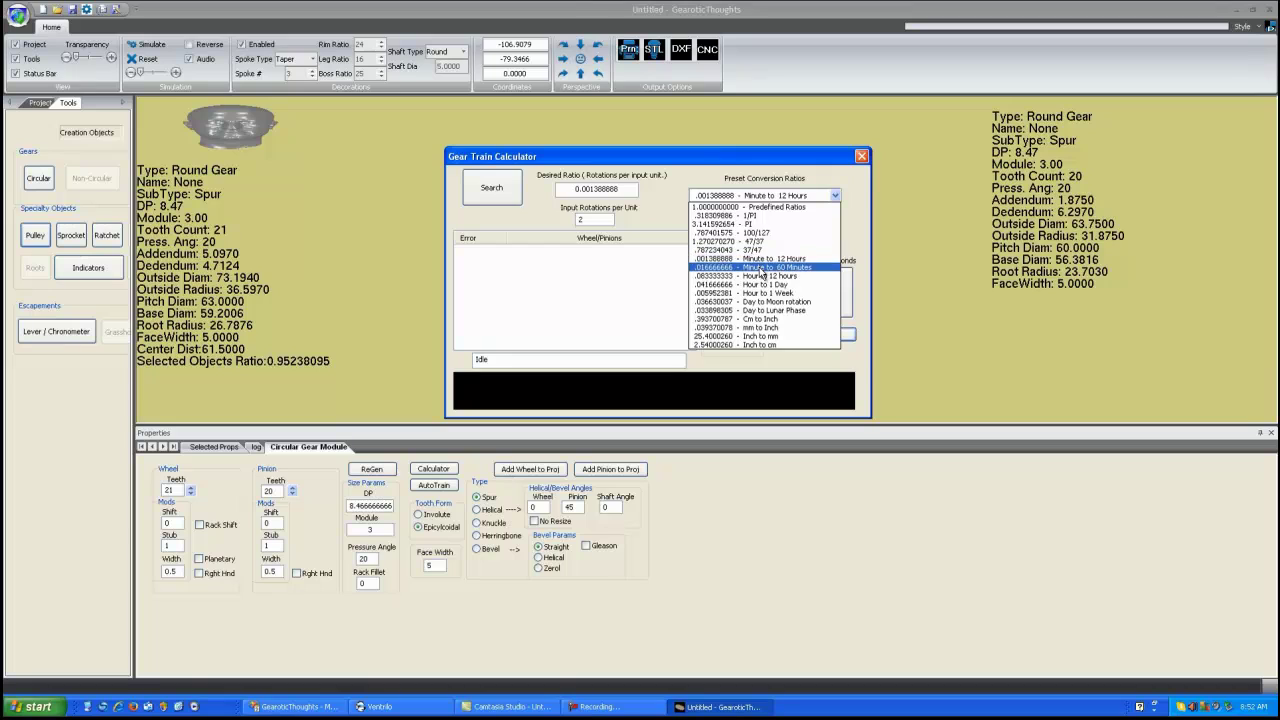
click(554, 224)
double_click(588, 220)
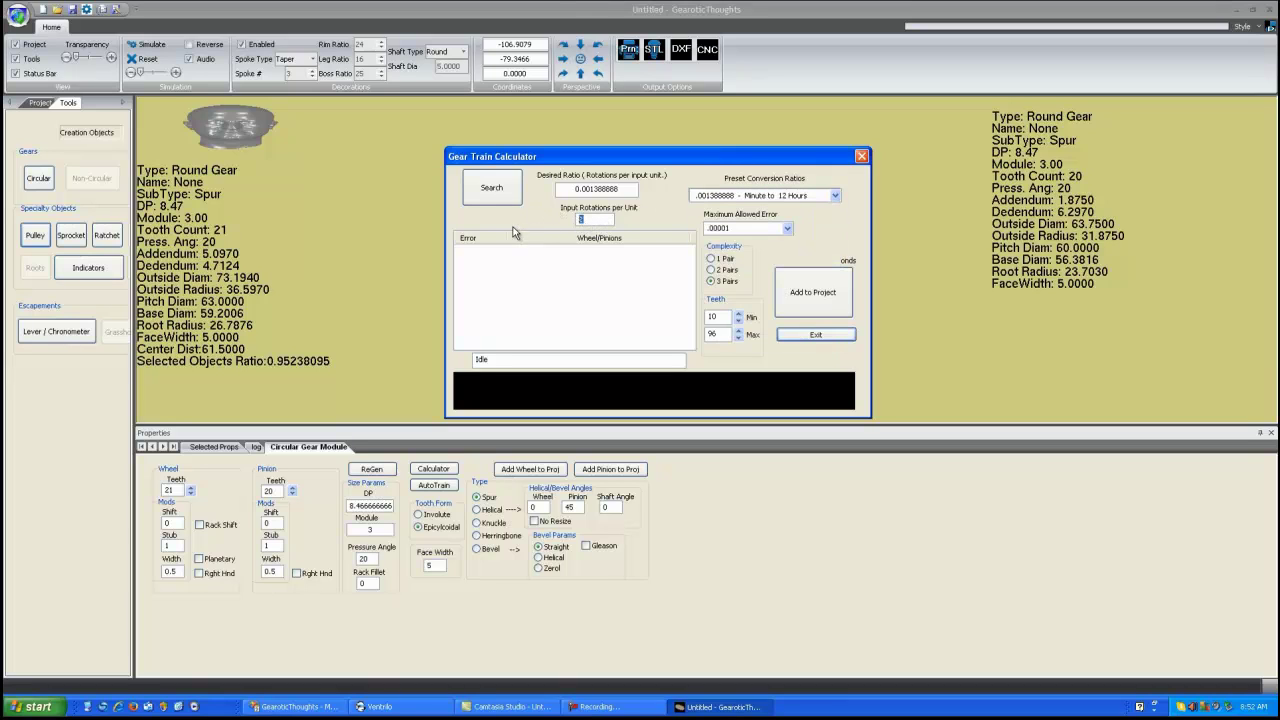
text(4)
click(788, 229)
click(789, 230)
click(836, 196)
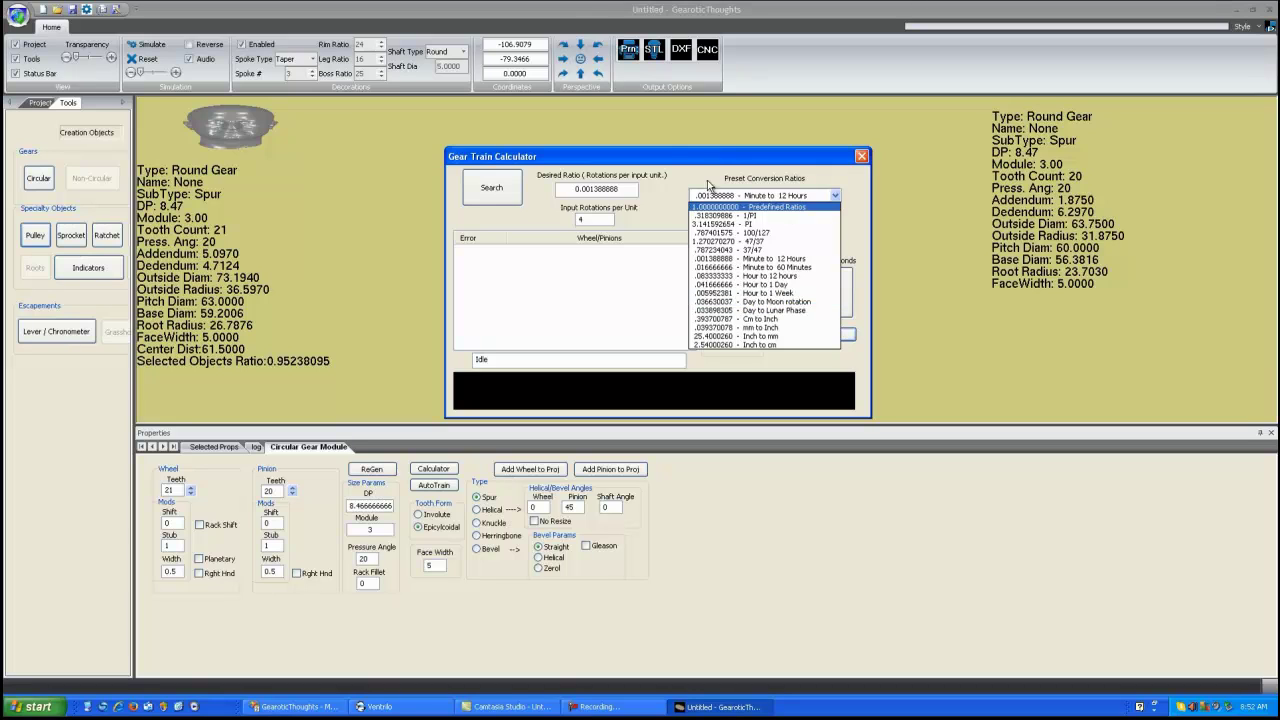
click(675, 166)
Search for two-pair trains for the Day to Moon rotation preset with 123.56 input rotations per unit and a maximum allowed error of .001
click(589, 220)
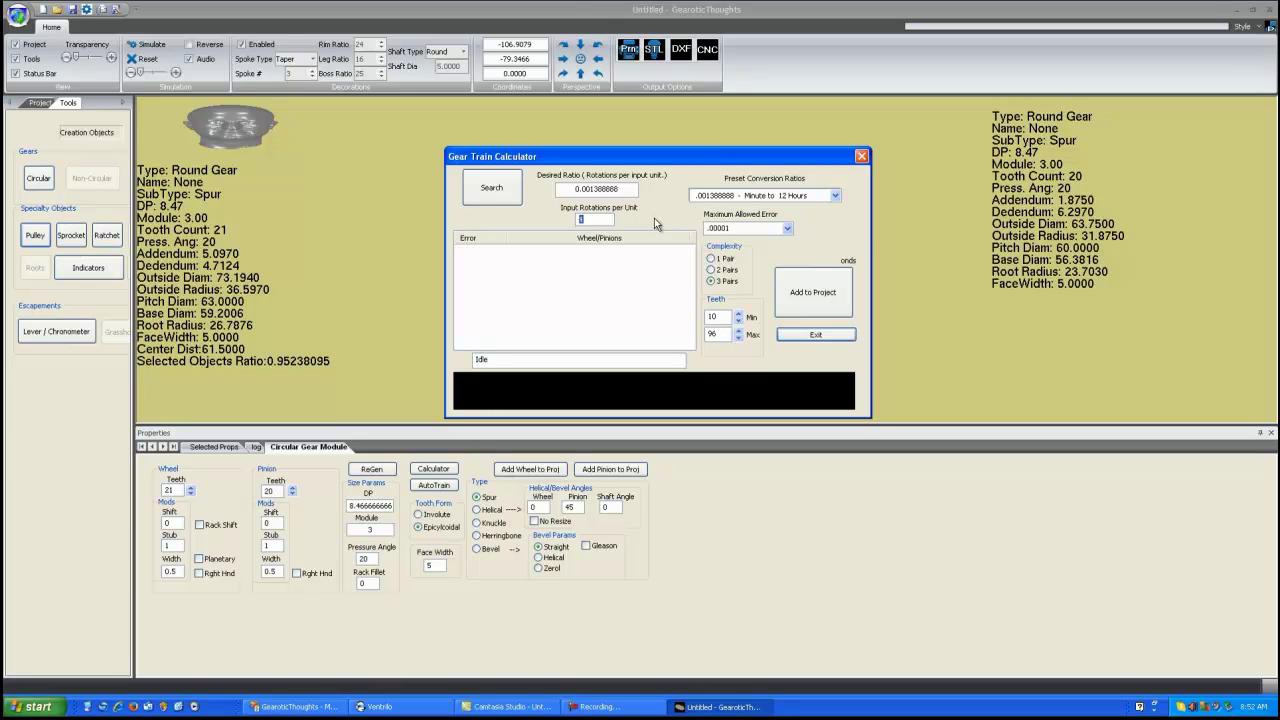
text(123.56)
click(835, 196)
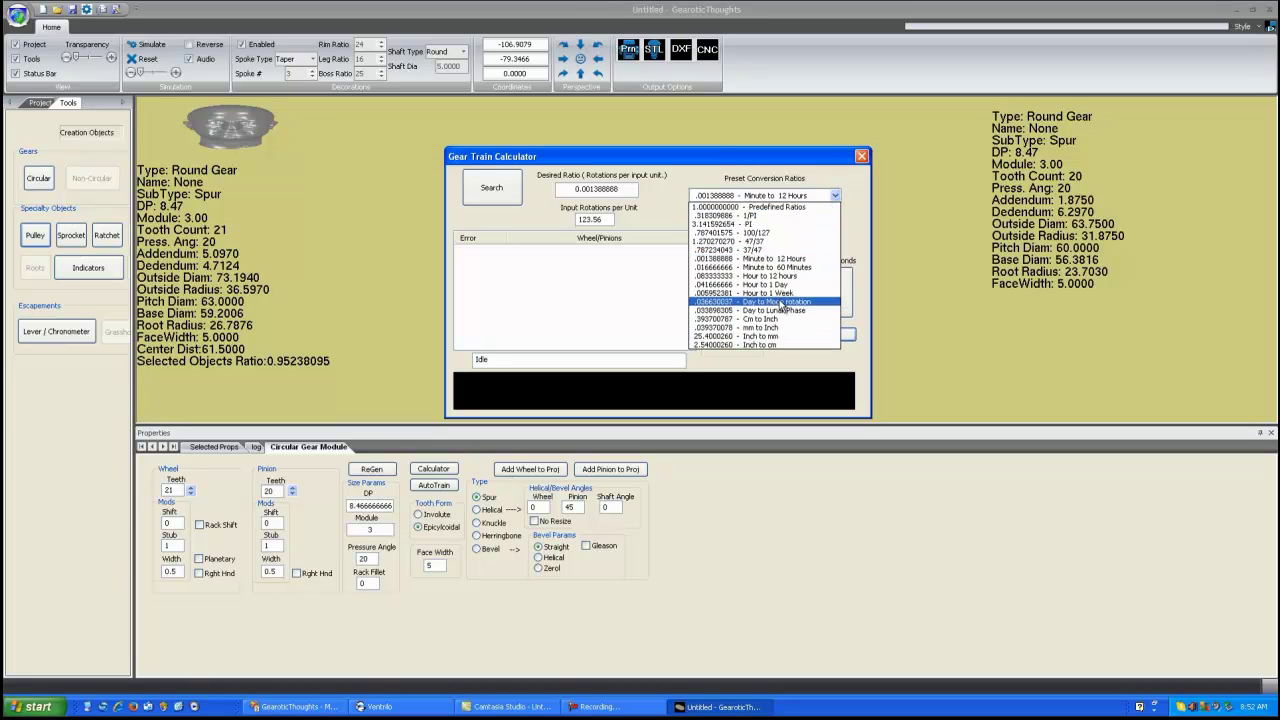
click(782, 301)
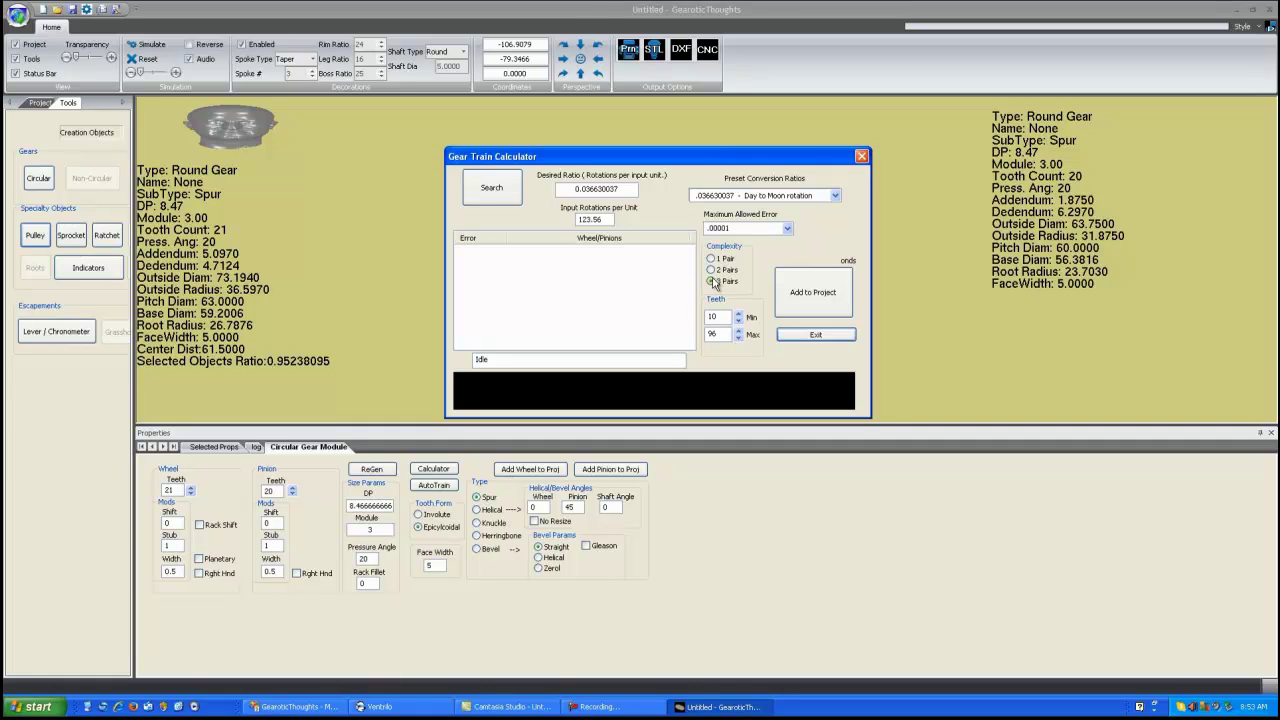
click(490, 188)
click(787, 228)
click(723, 240)
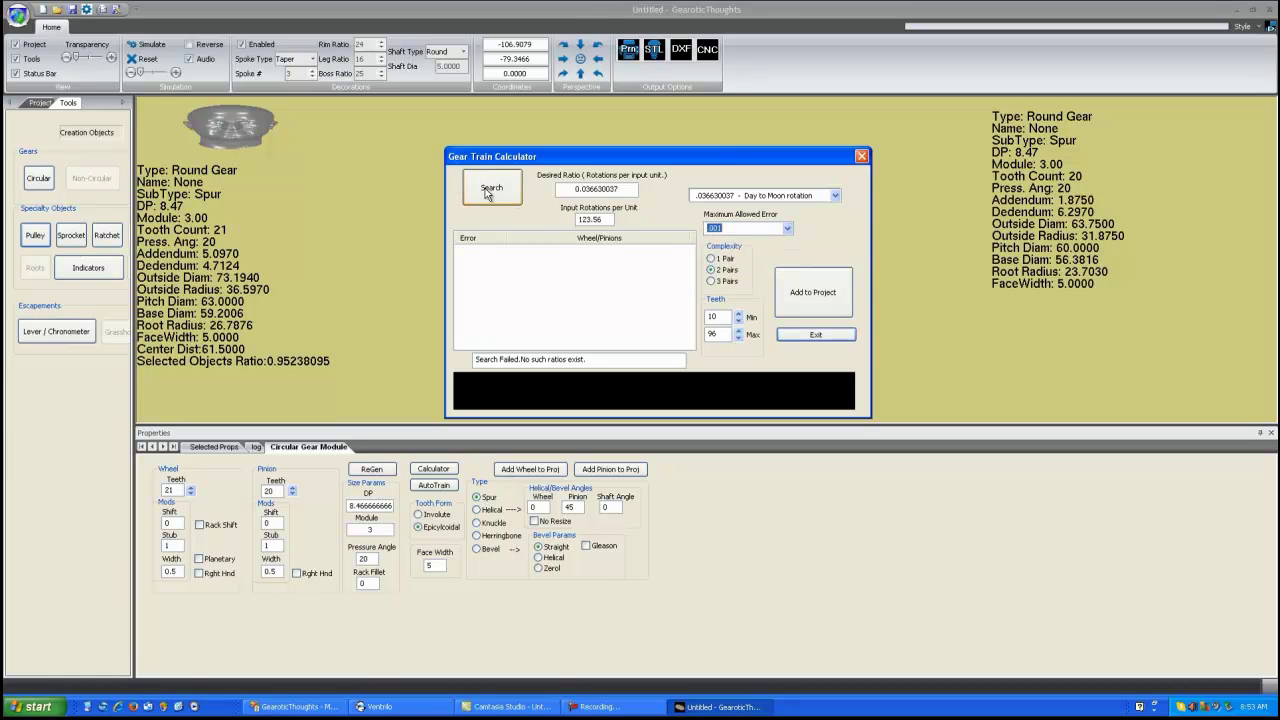
Search for one-pair trains for the 100/127 preset ratio with 1 input rotation per unit
click(711, 281)
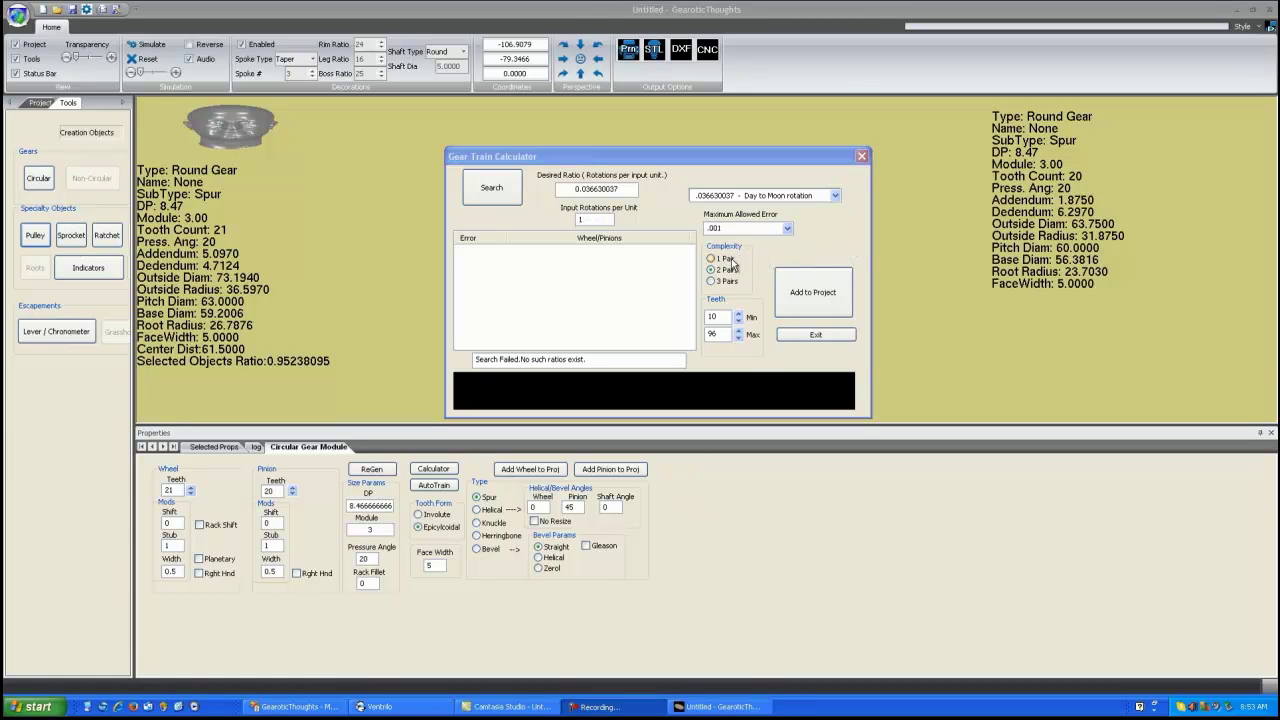
click(736, 263)
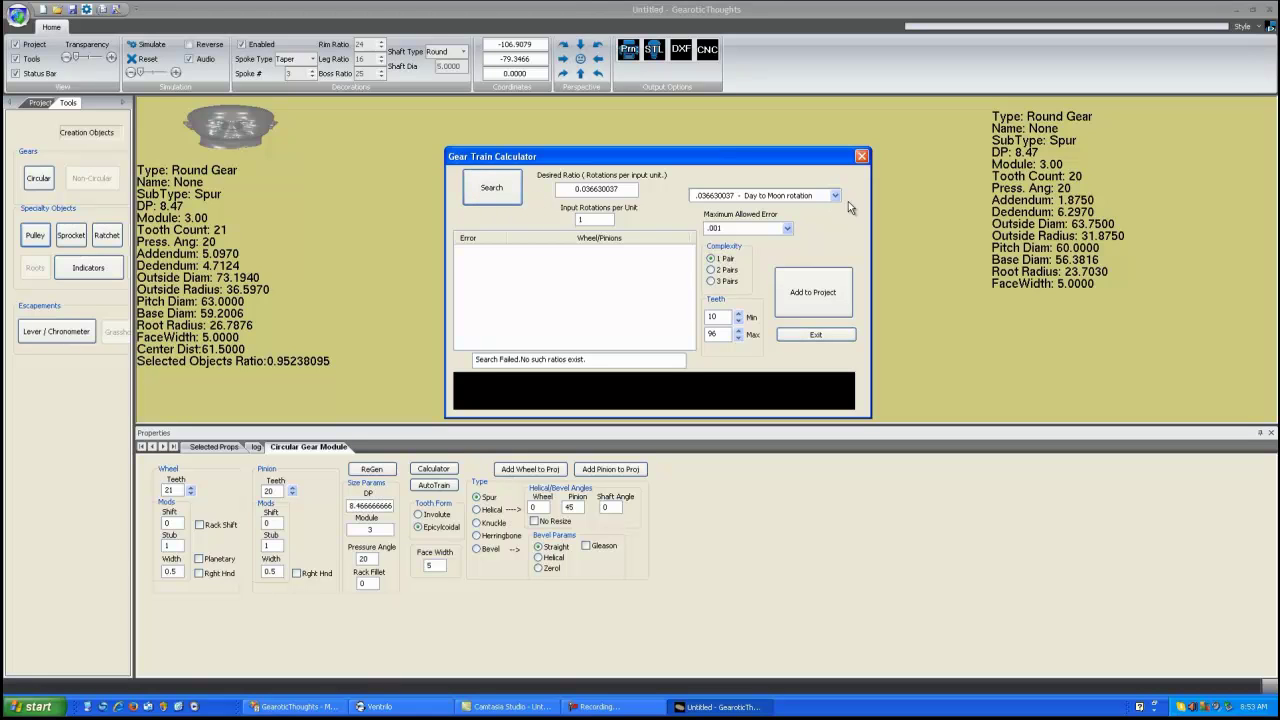
click(836, 196)
click(768, 240)
click(484, 187)
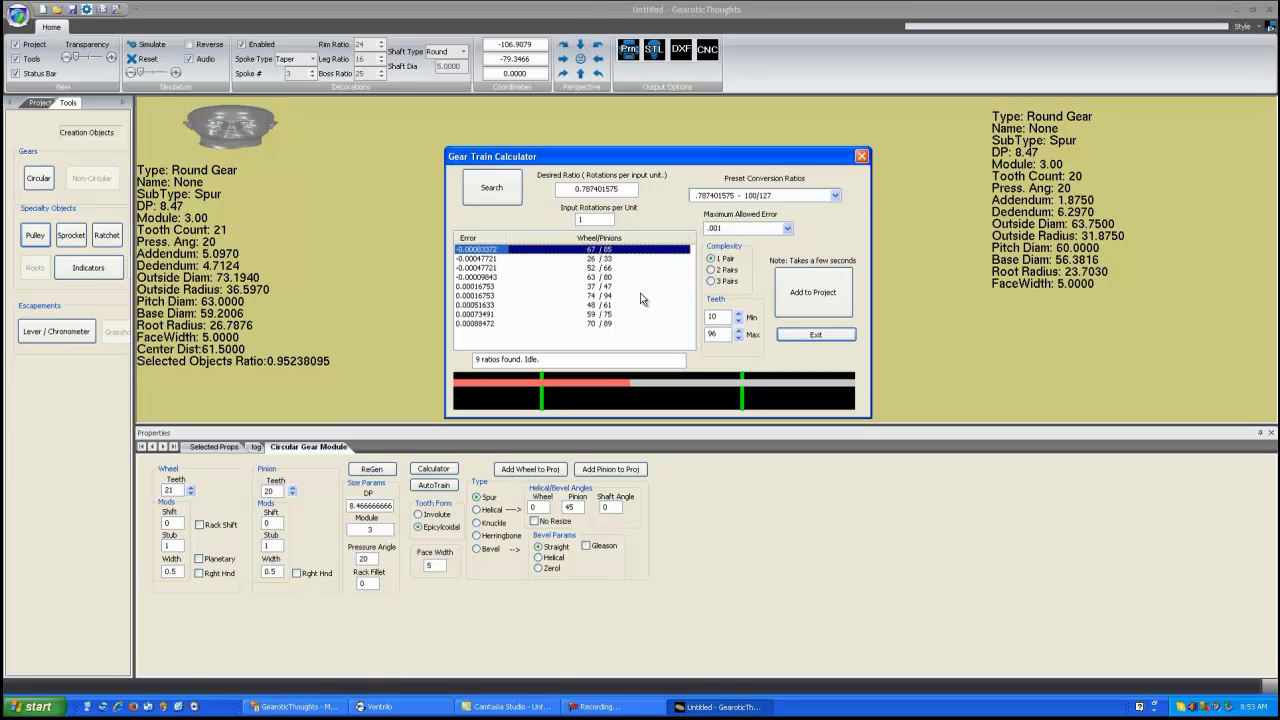
Search for two-pair trains for the 100/127 ratio and preview the 23 23 / 61 11 solution
click(712, 270)
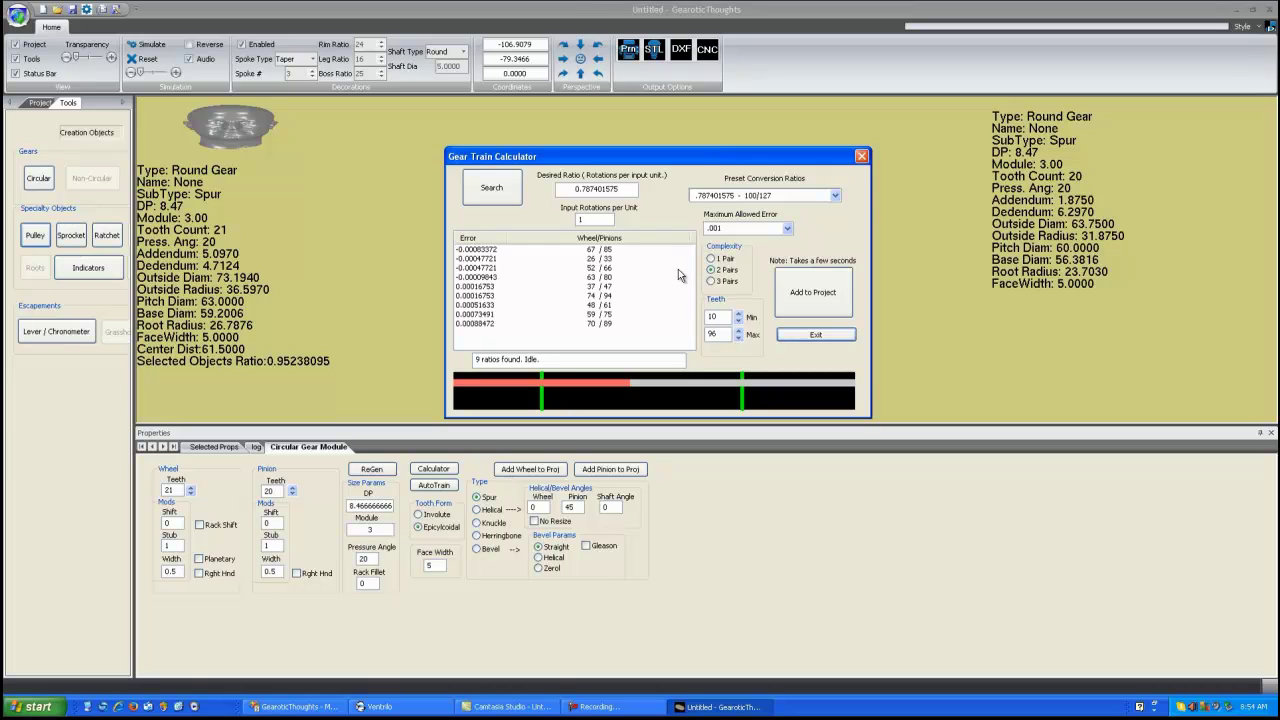
click(487, 192)
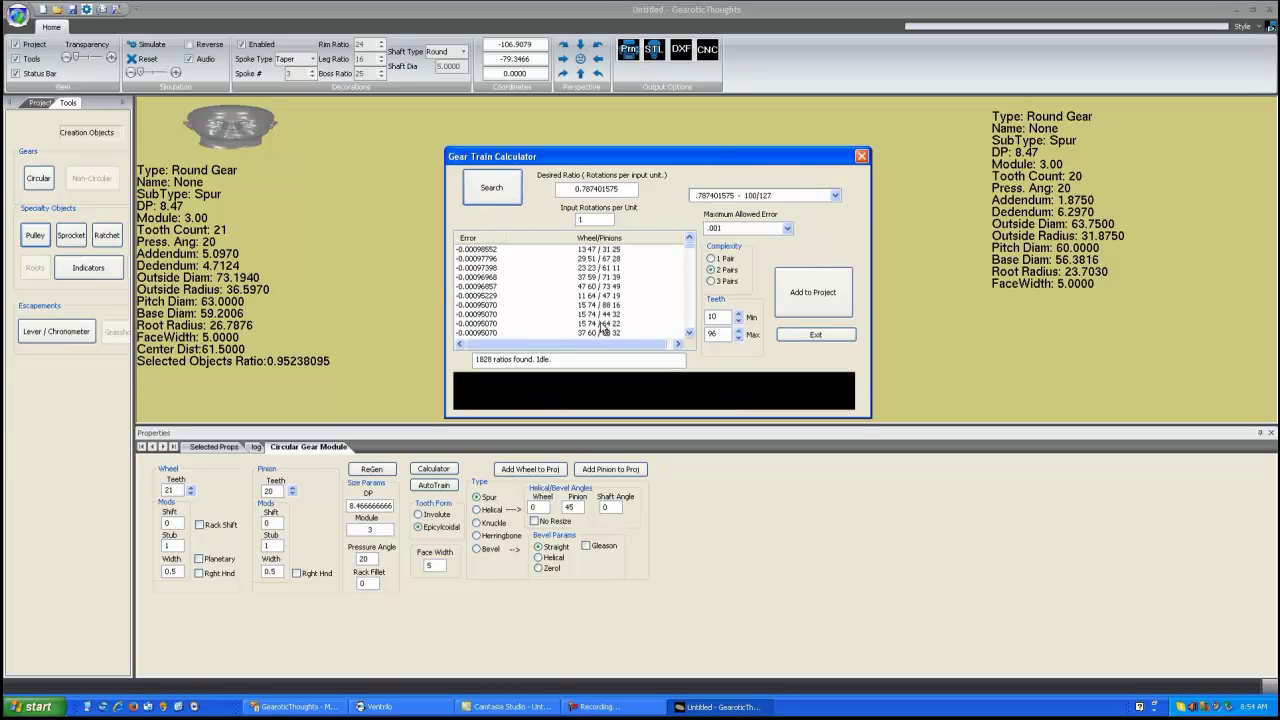
click(601, 269)
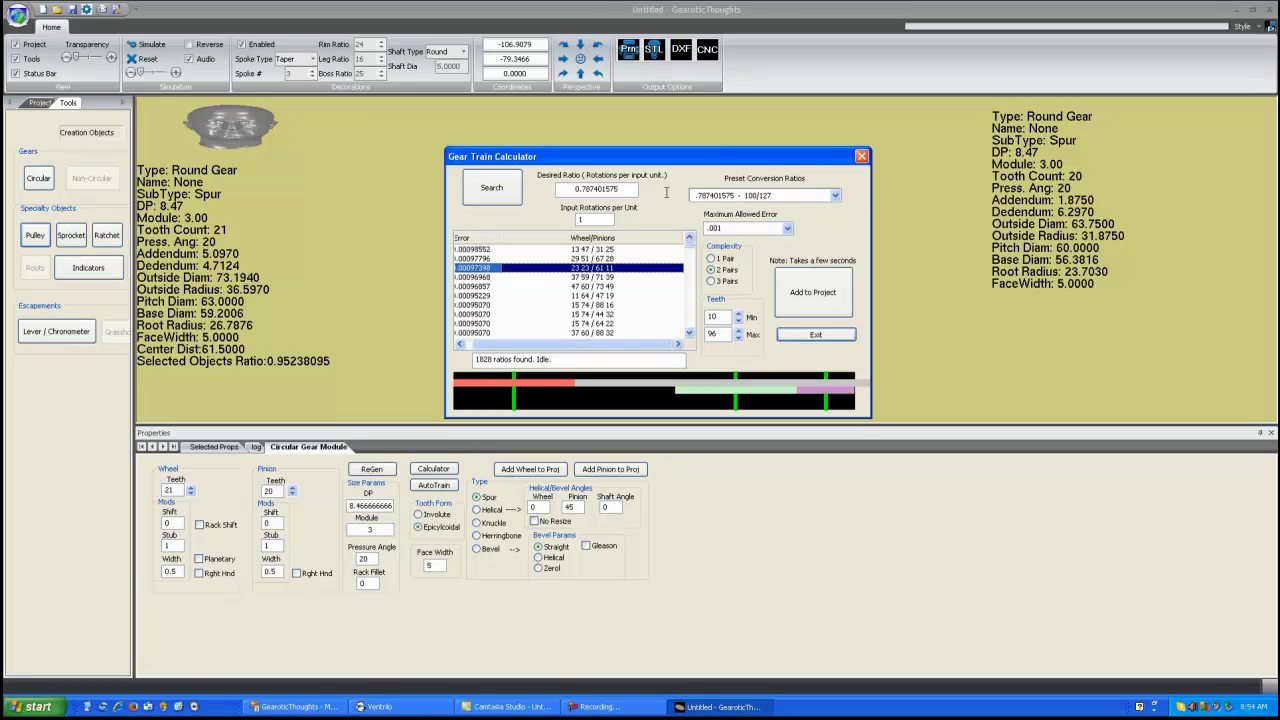
Repeat the two-pair search with the maximum allowed error at .001 and examine how many ratios are found
click(786, 229)
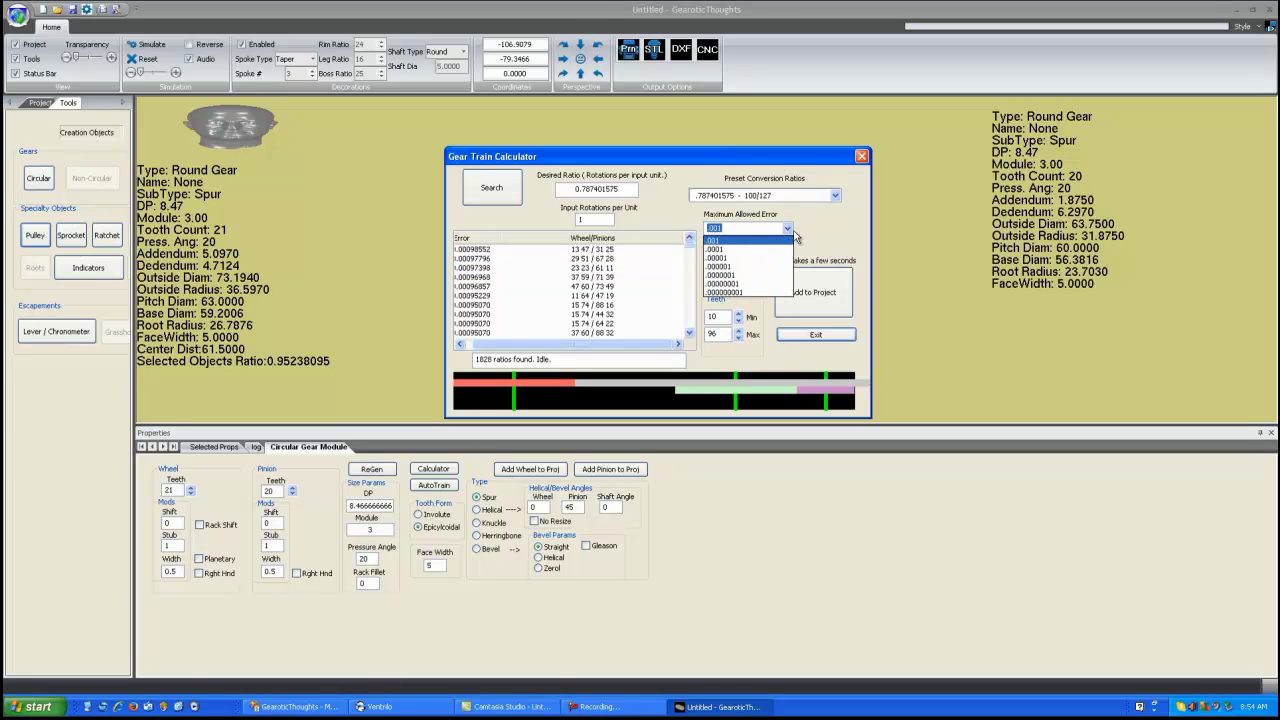
click(790, 229)
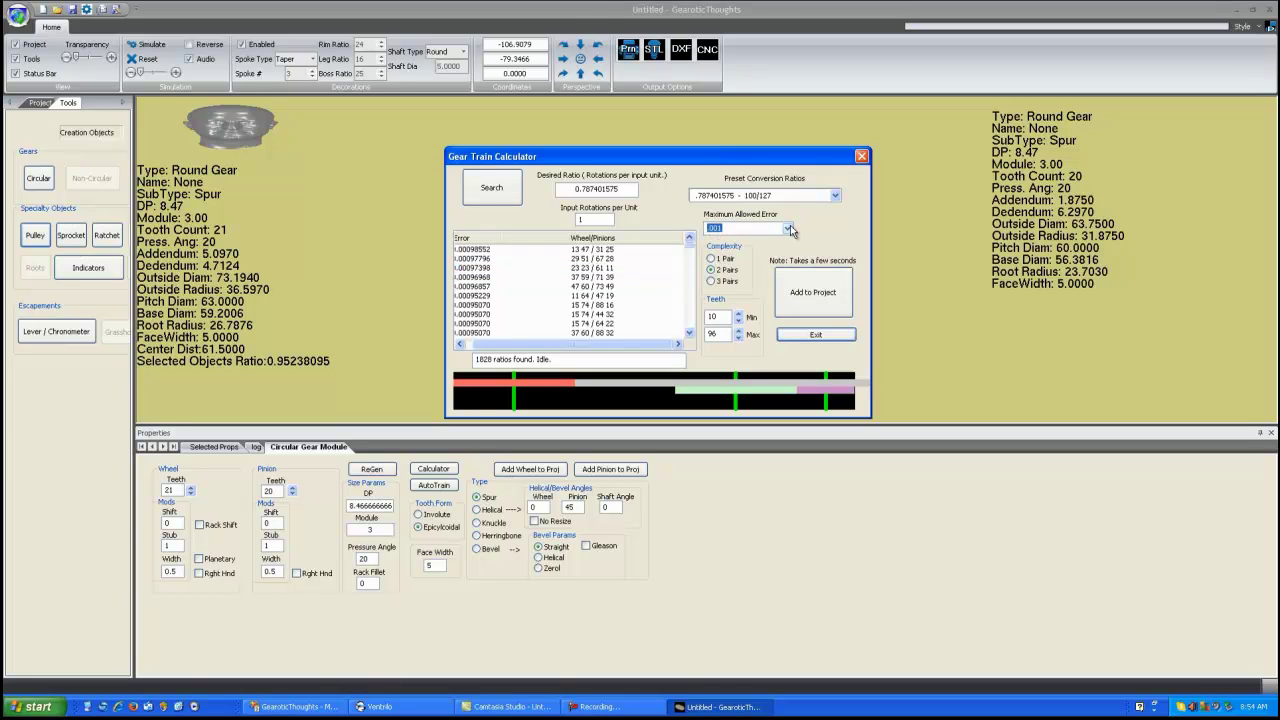
click(490, 188)
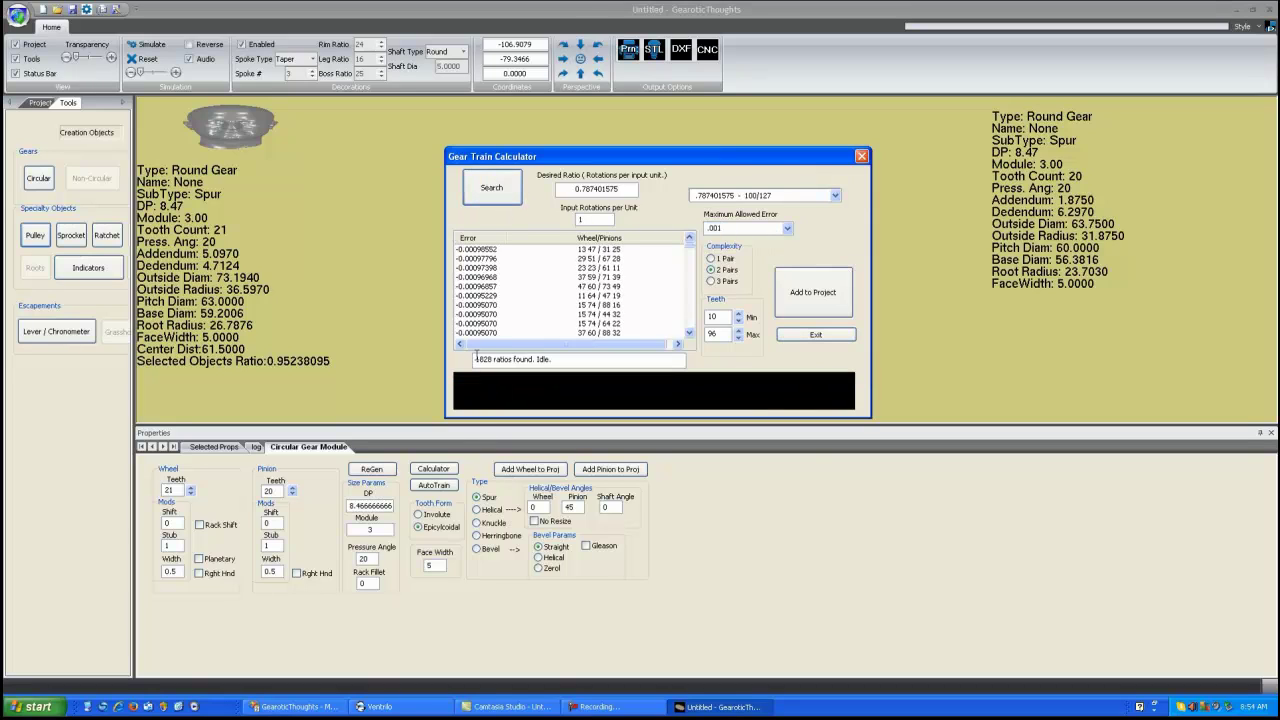
drag(476, 359, 492, 360)
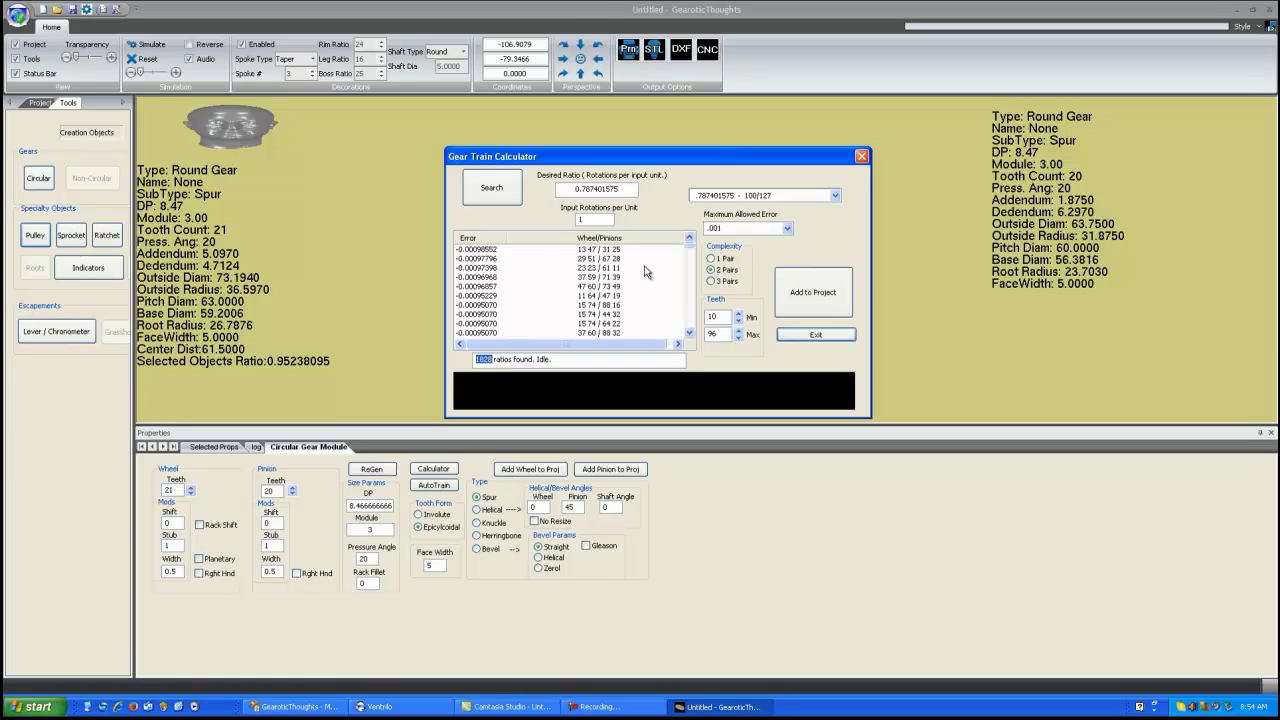
Search two-pair trains with a maximum allowed error of .000001, preview the 77 81 / 89 89 solution and exit the calculator
click(788, 228)
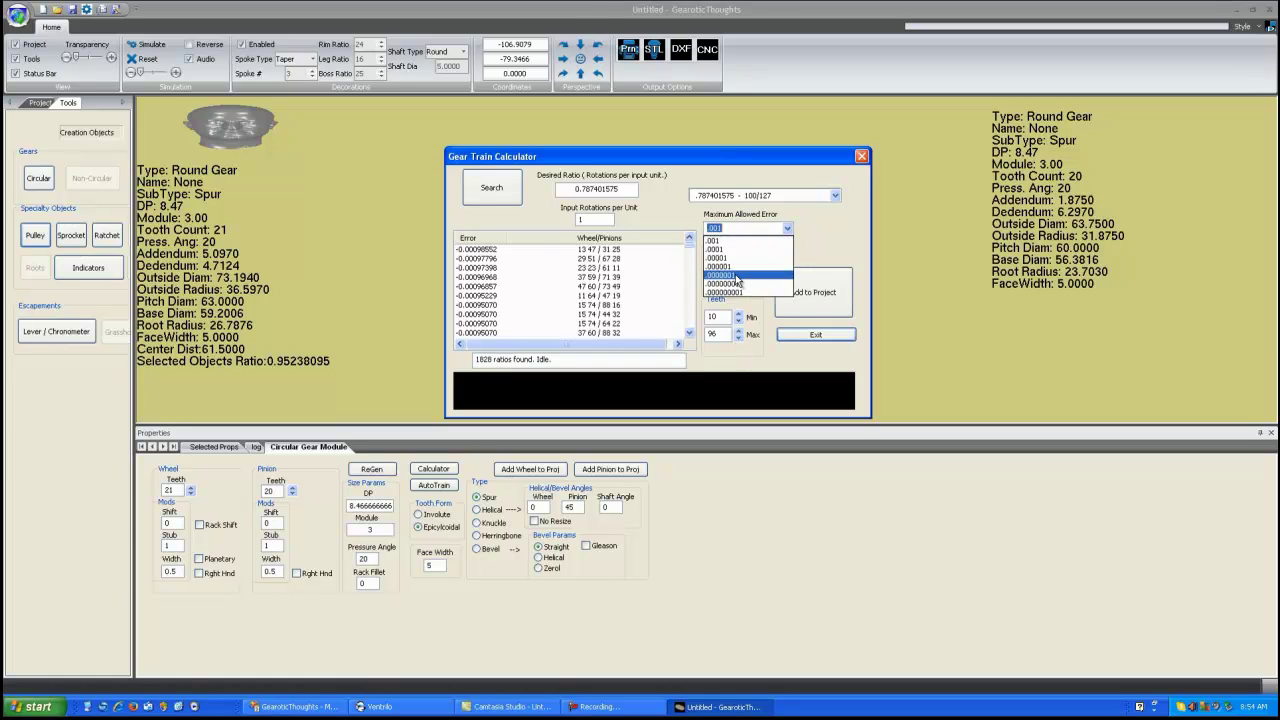
click(745, 280)
click(488, 190)
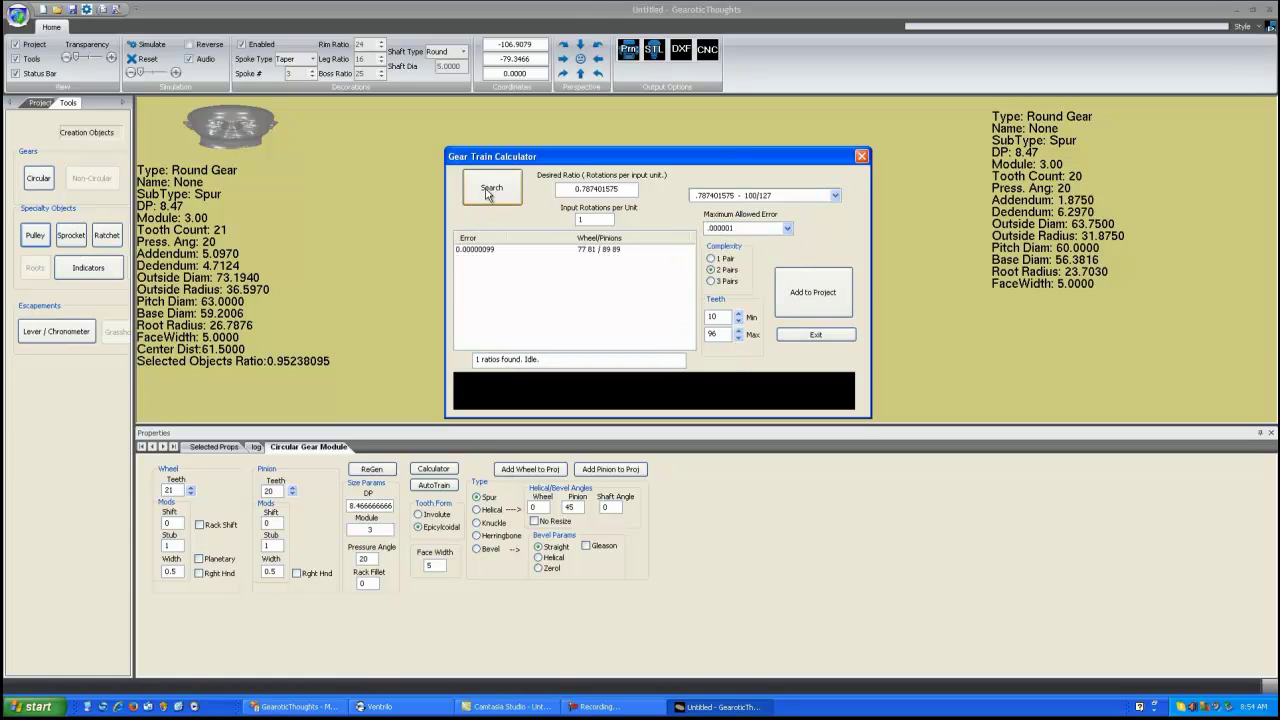
click(484, 250)
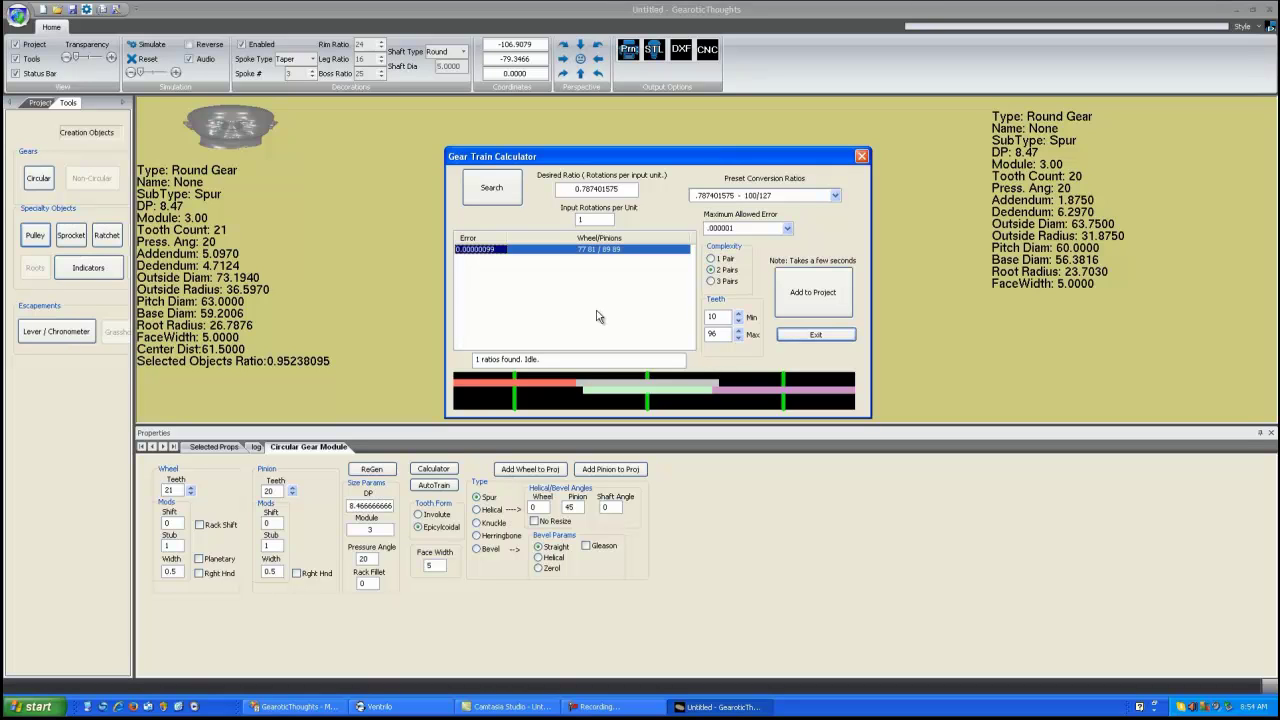
click(816, 335)
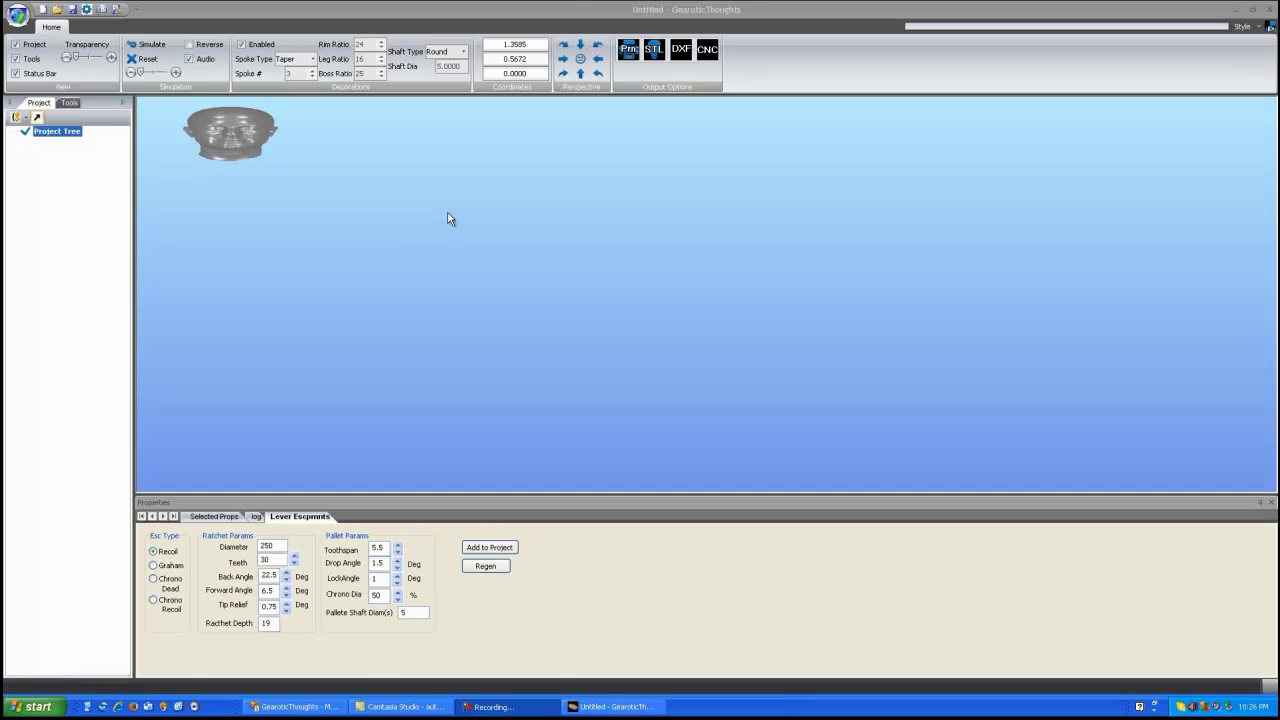
Regenerate the recoil lever escapement with a pallet shaft diameter of 10 and add it to the project
click(68, 103)
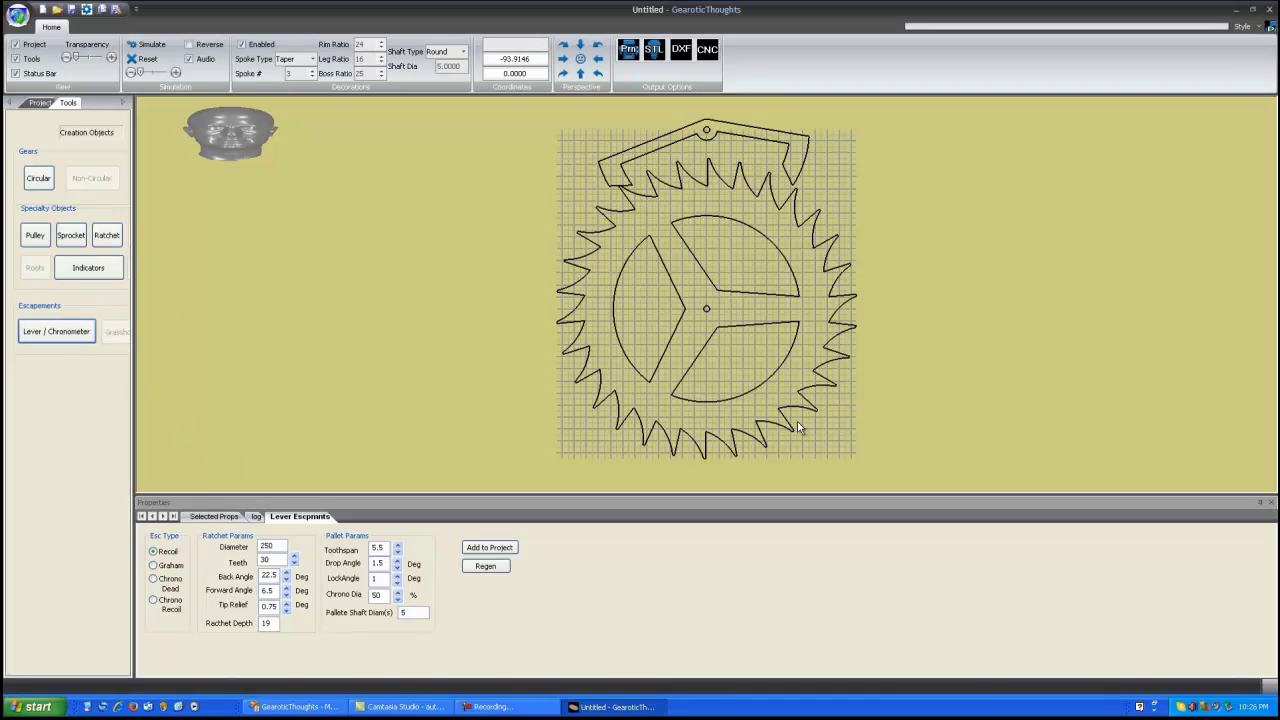
double_click(405, 612)
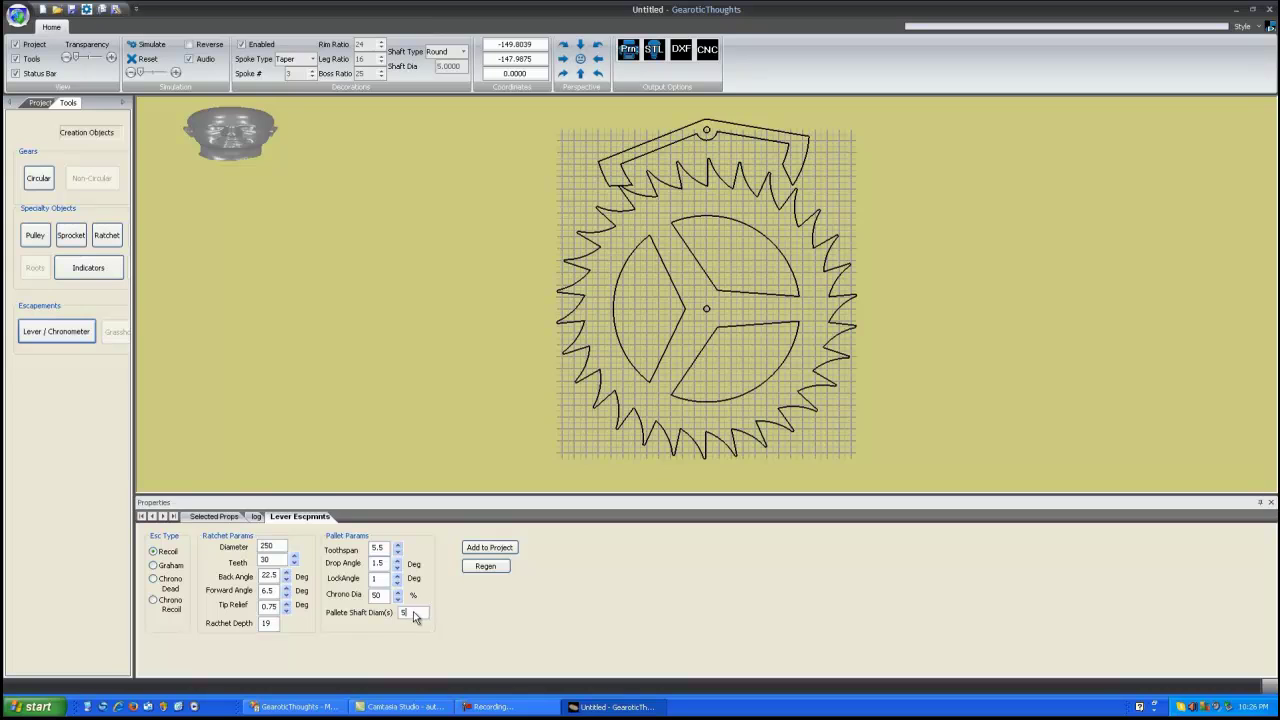
text(10)
click(485, 566)
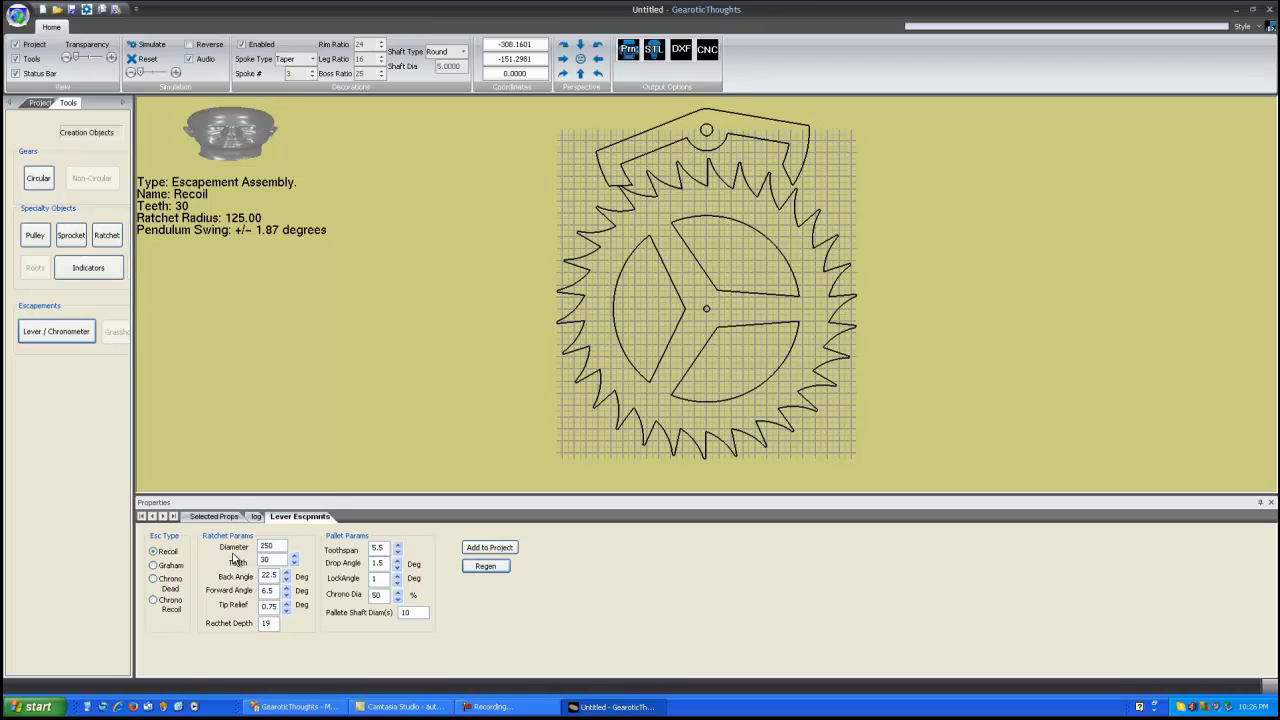
click(503, 551)
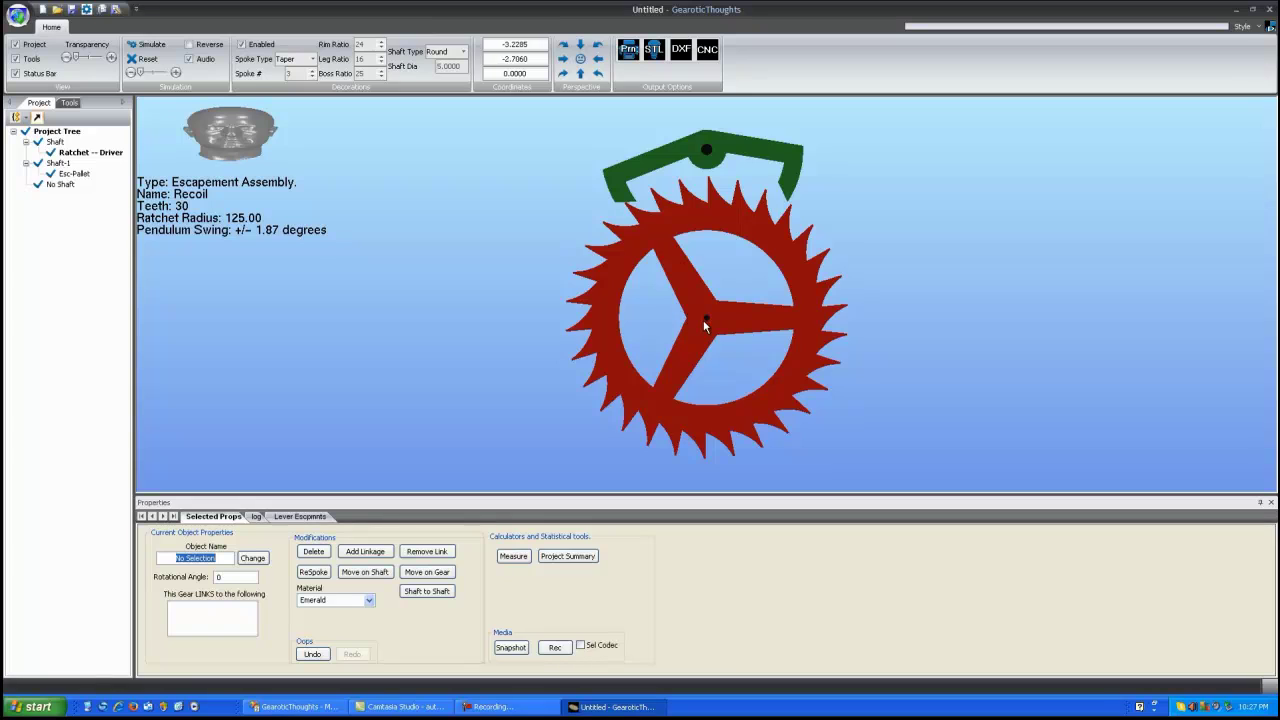
Set the time of a single master rotation for the driver Ratchet to 60 seconds
click(701, 317)
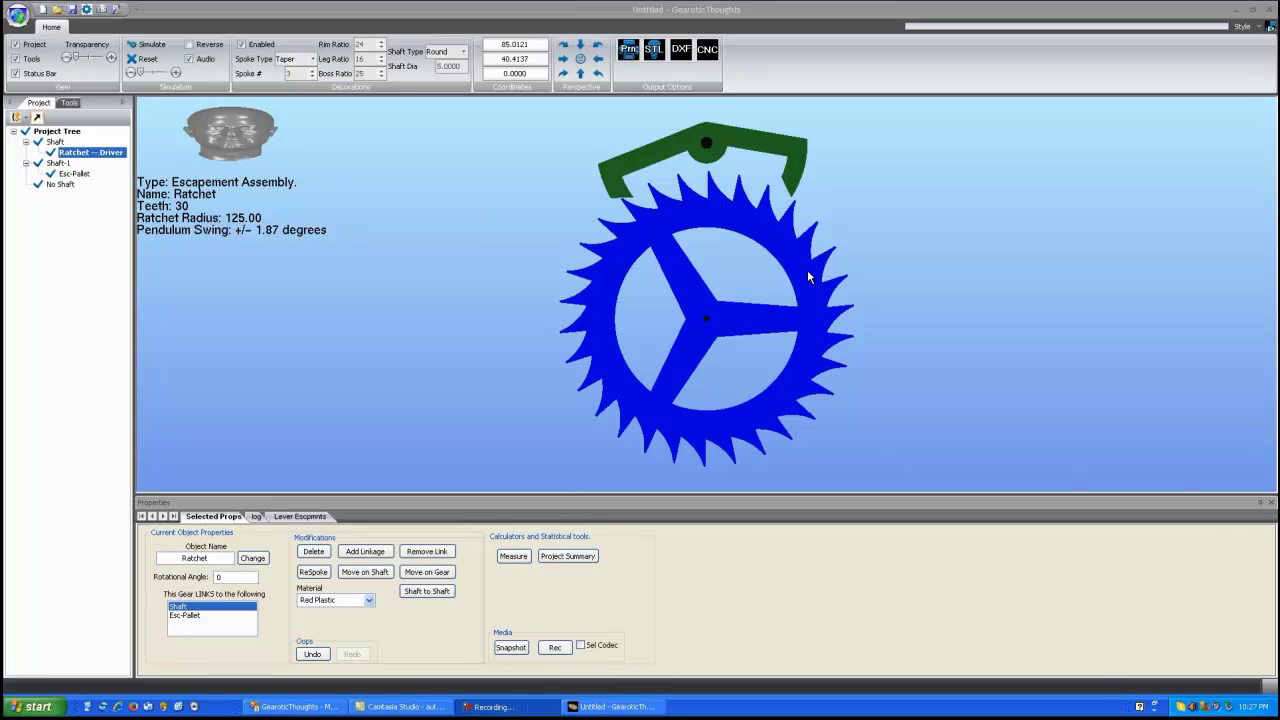
click(720, 292)
scroll(720, 294, down, 5)
scroll(720, 294, up, 3)
right_drag(741, 357, 745, 340)
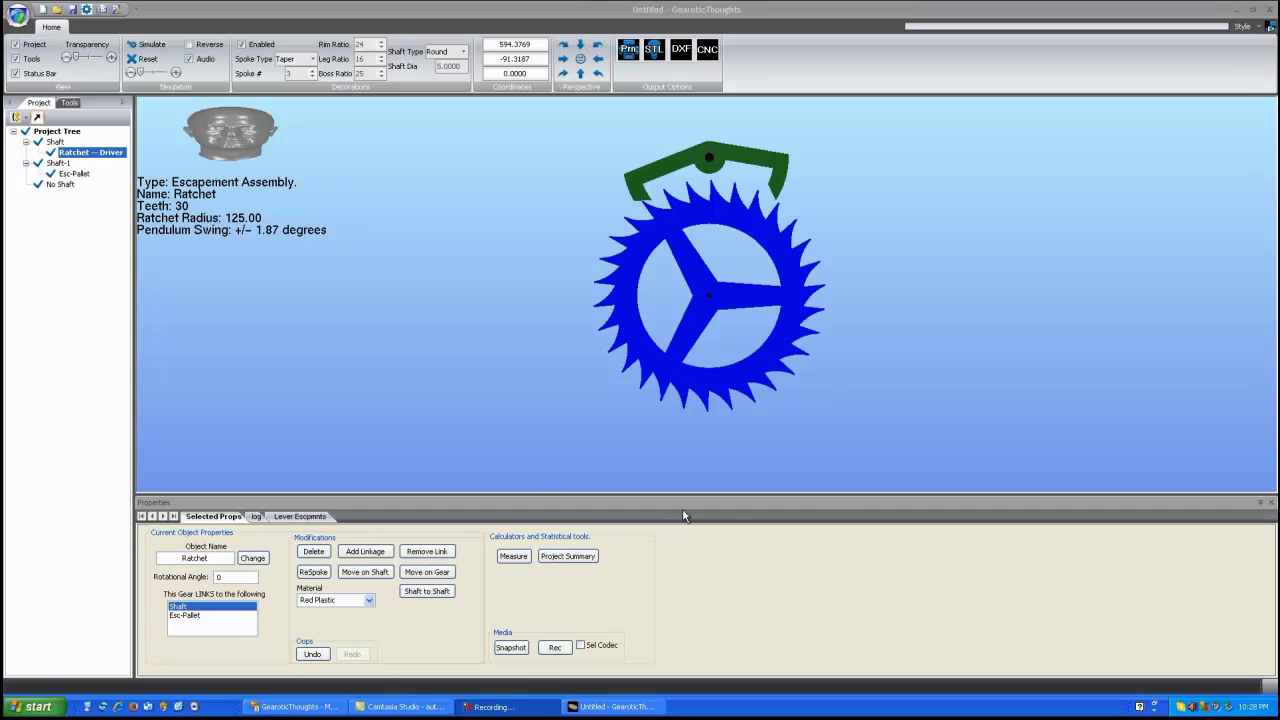
right_click(90, 153)
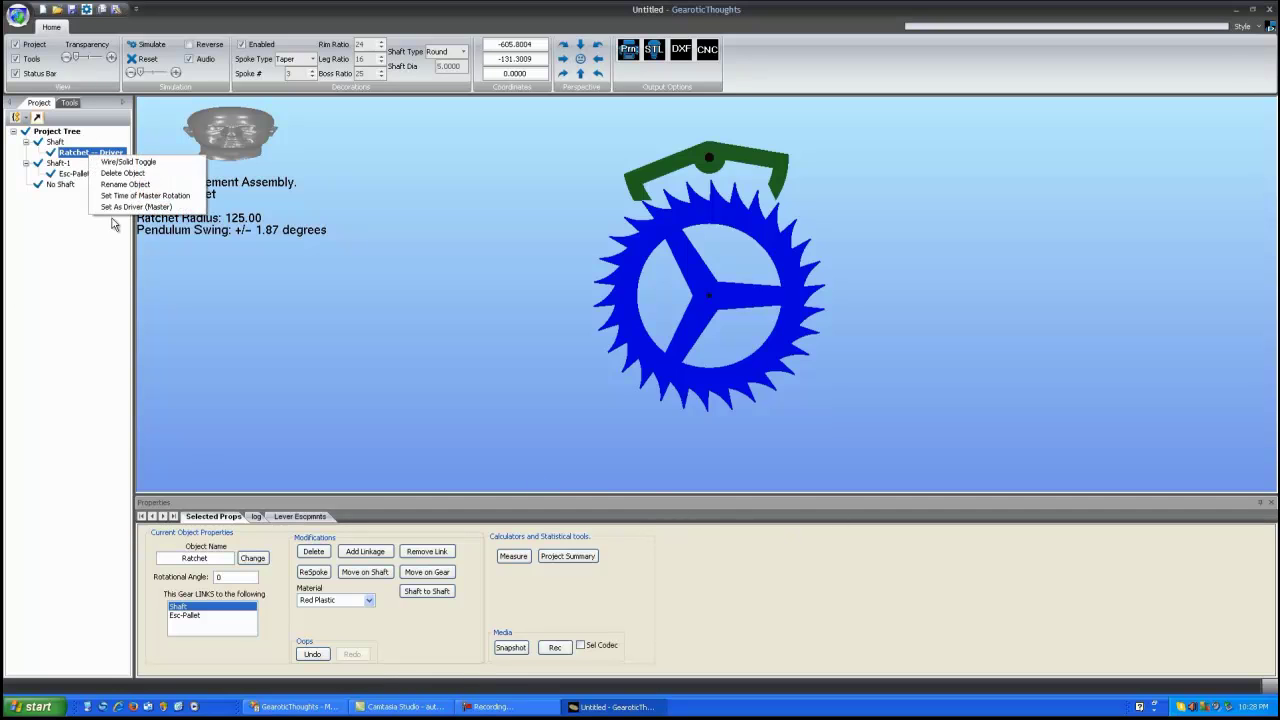
click(150, 196)
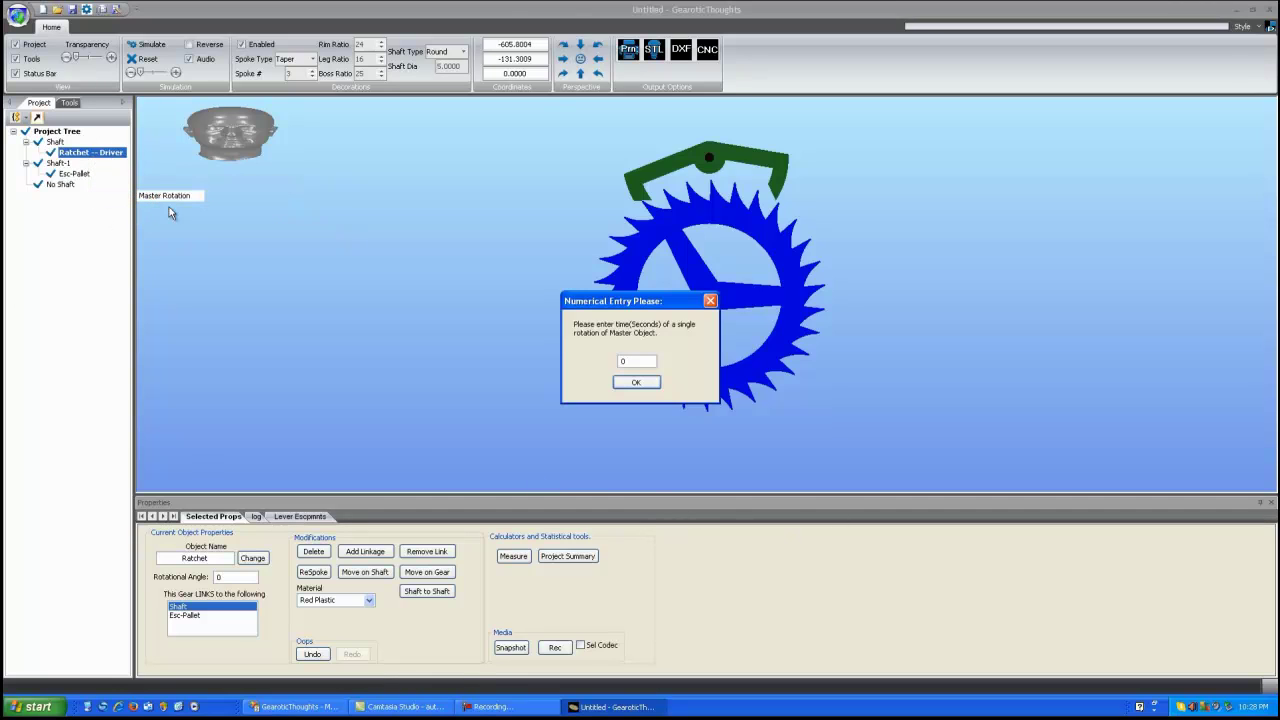
double_click(636, 361)
text(60)
click(635, 383)
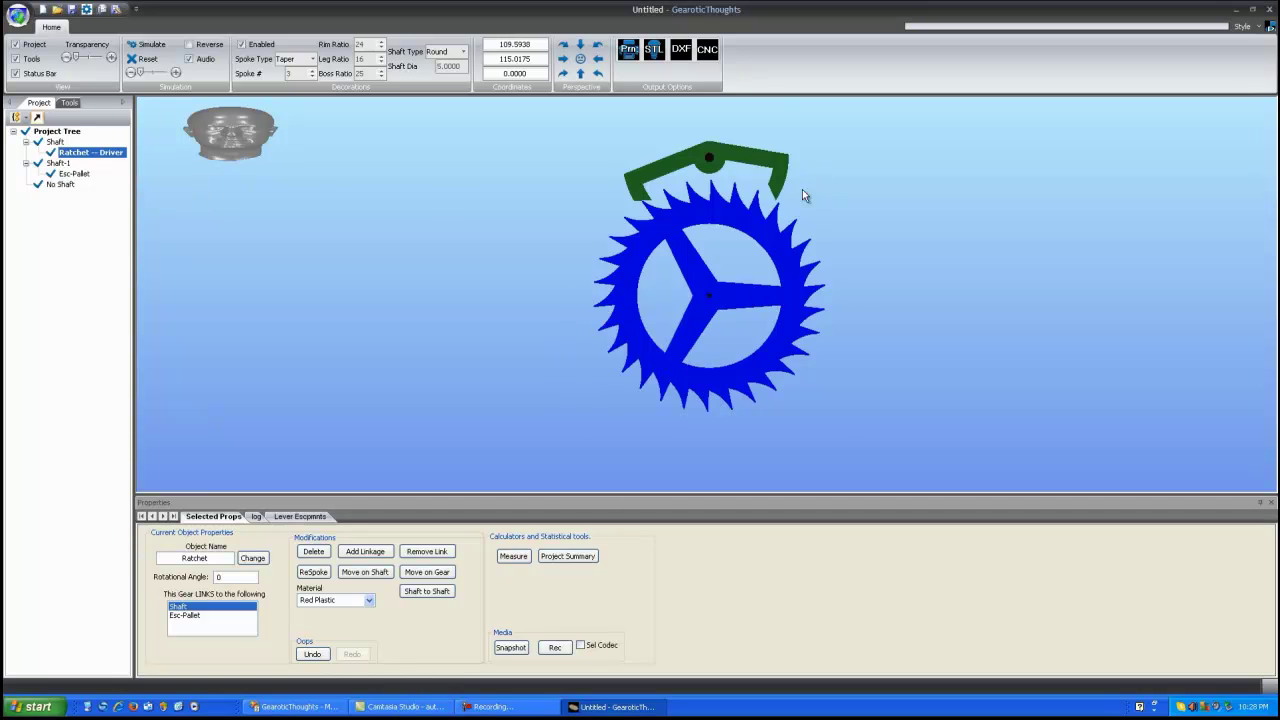
Start a circular gear pair and examine how the epicycloidal wheel and pinion teeth mesh
scroll(705, 307, down, 1)
scroll(706, 307, up, 4)
scroll(705, 306, down, 3)
drag(703, 305, 676, 305)
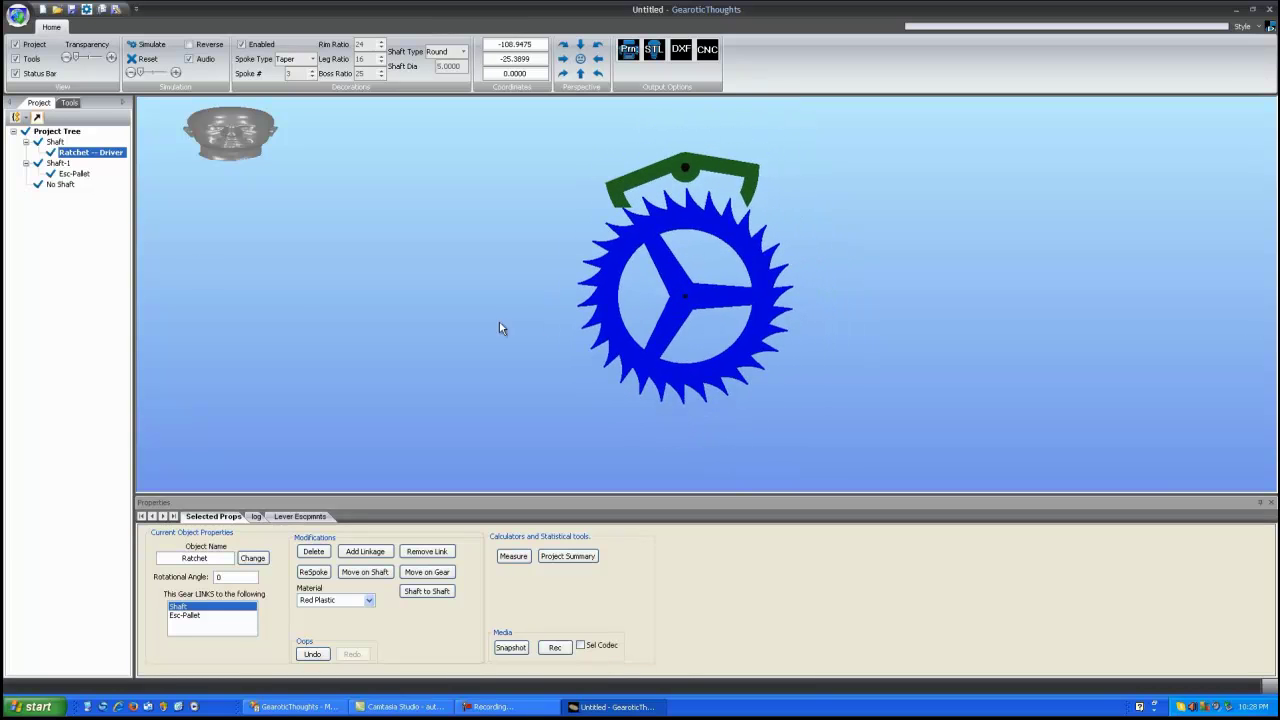
click(67, 103)
click(54, 185)
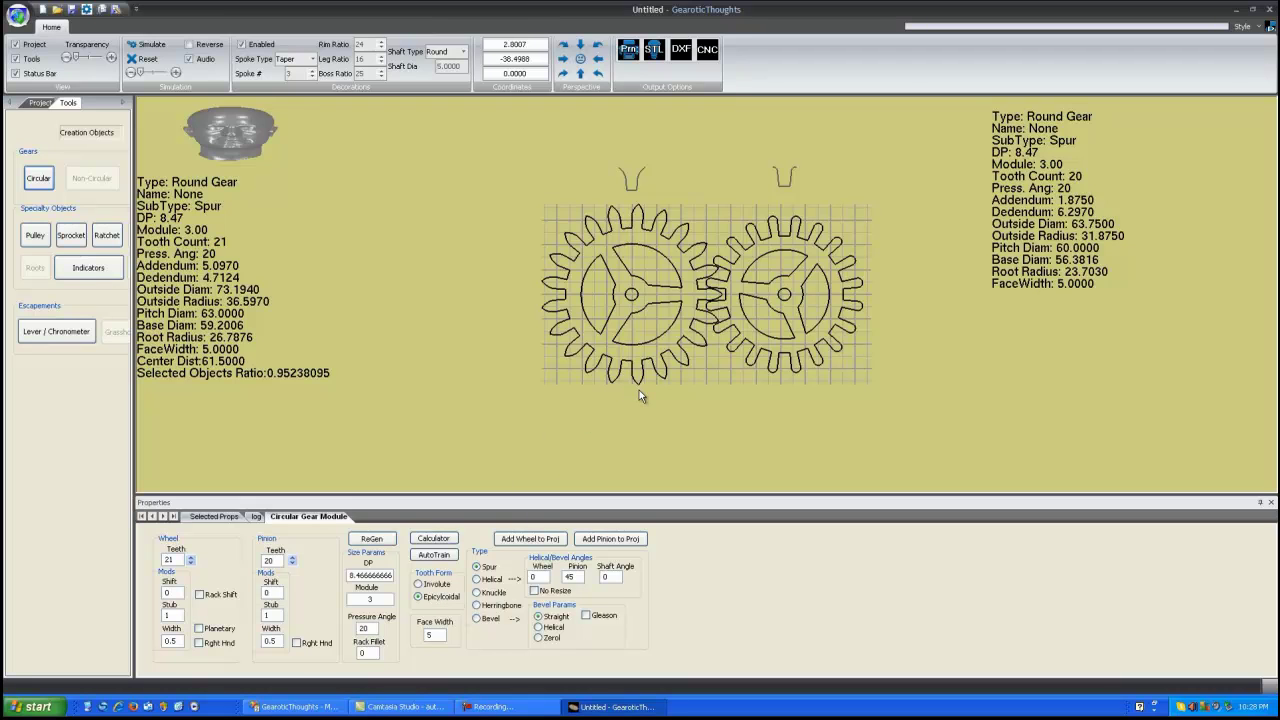
click(722, 308)
scroll(722, 305, up, 2)
scroll(722, 306, up, 2)
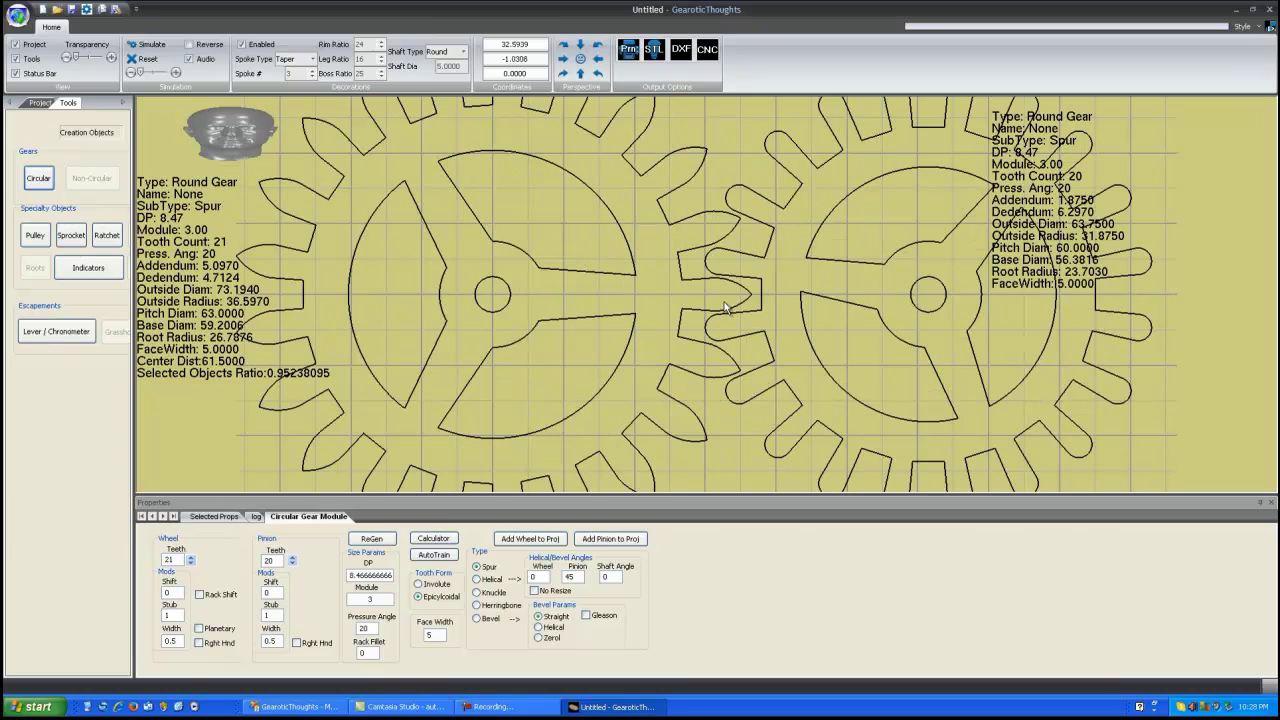
scroll(749, 364, down, 2)
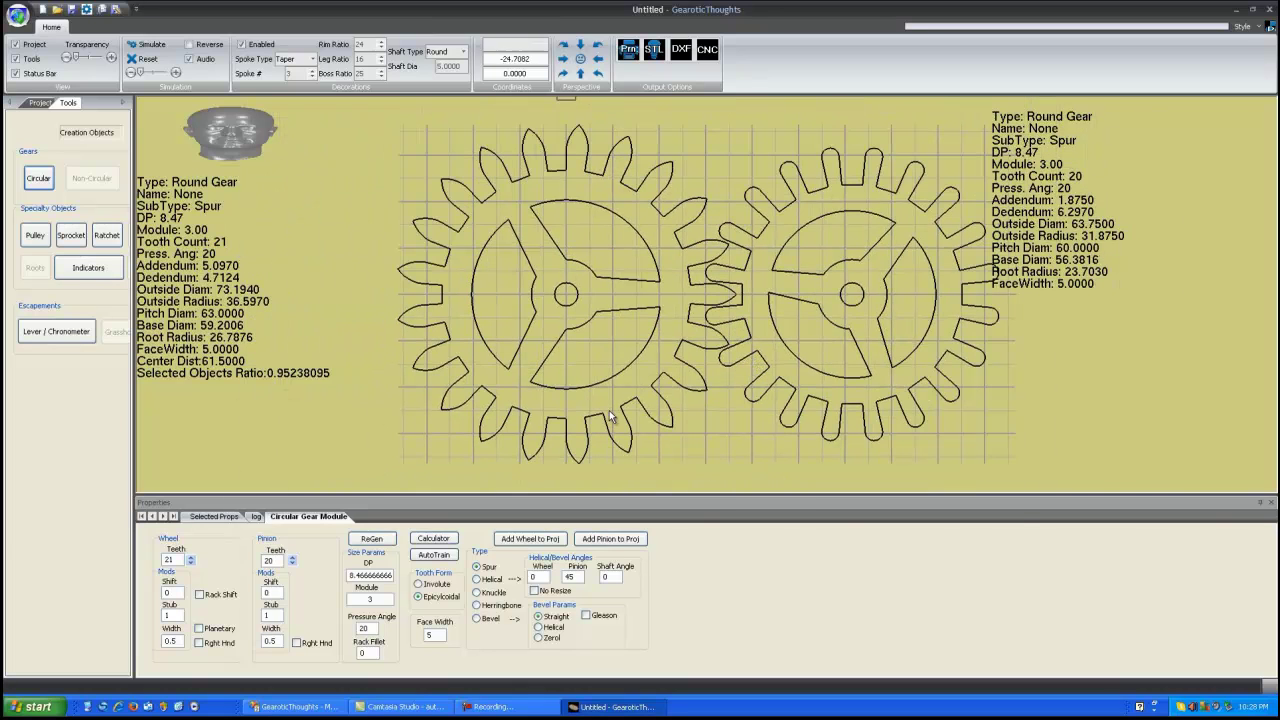
scroll(730, 349, down, 2)
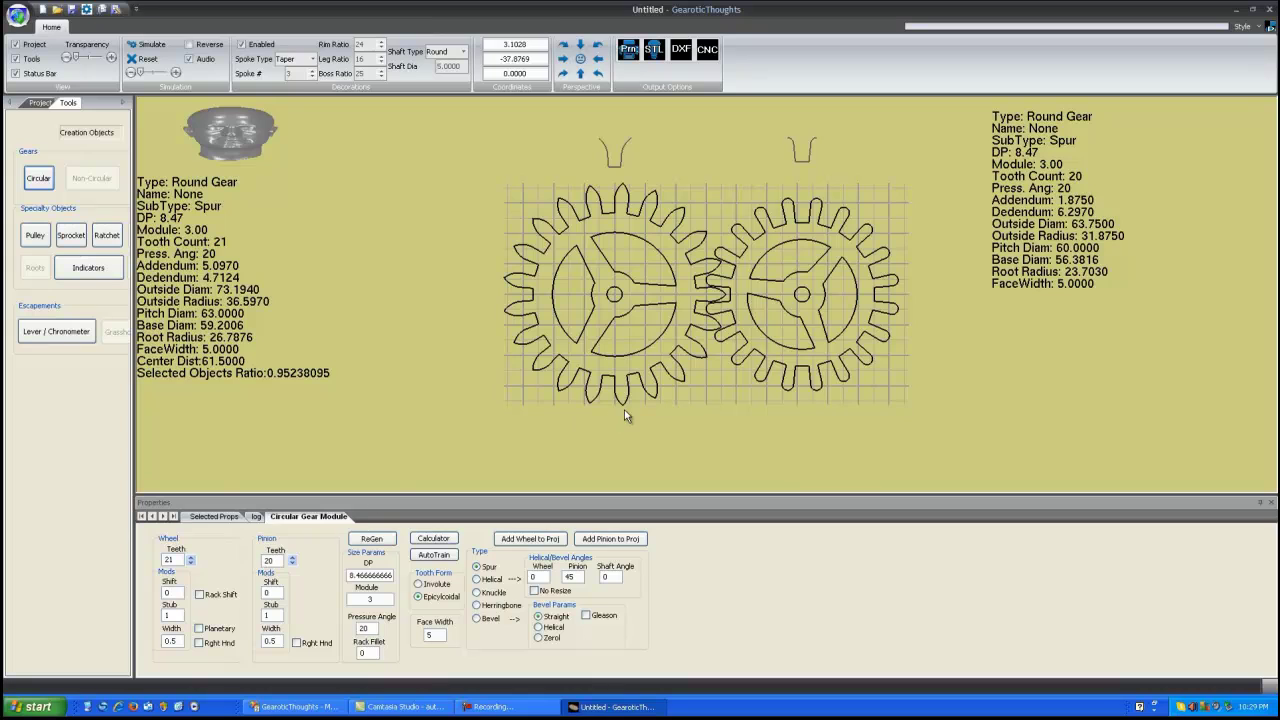
Switch the gear pair's tooth form to Involute and examine the meshing teeth up close
click(419, 585)
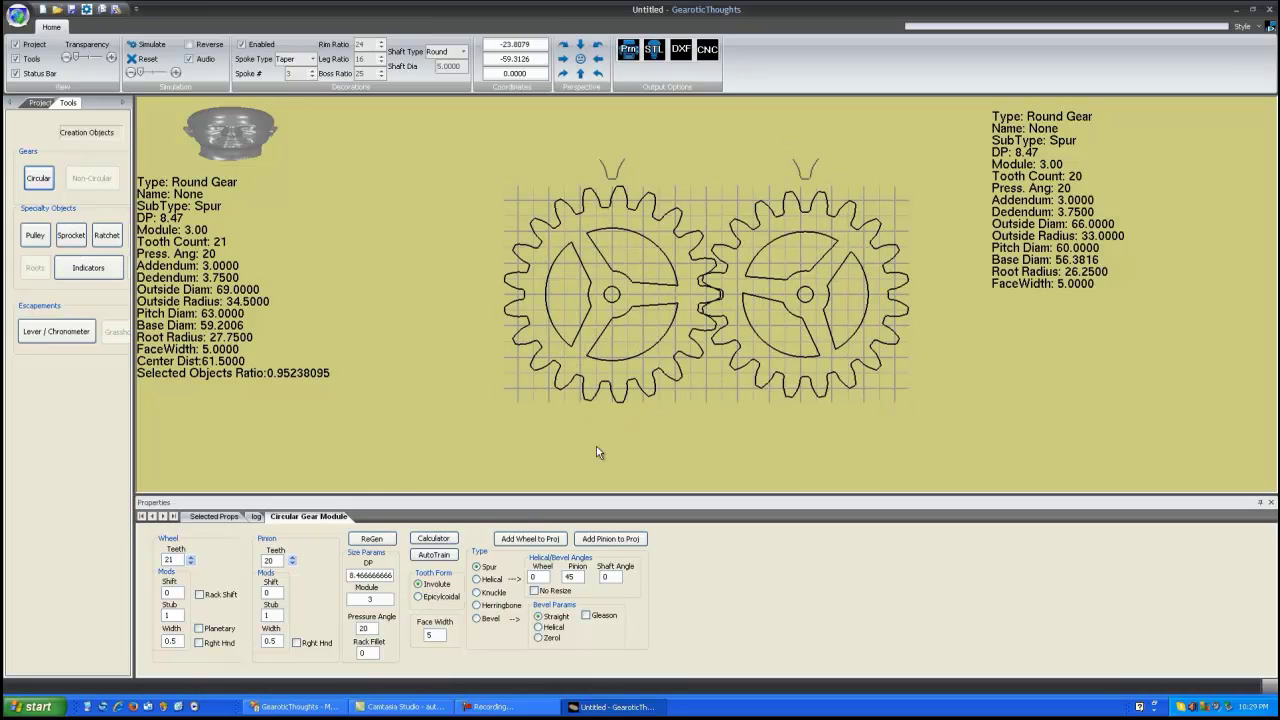
click(686, 322)
scroll(687, 325, up, 6)
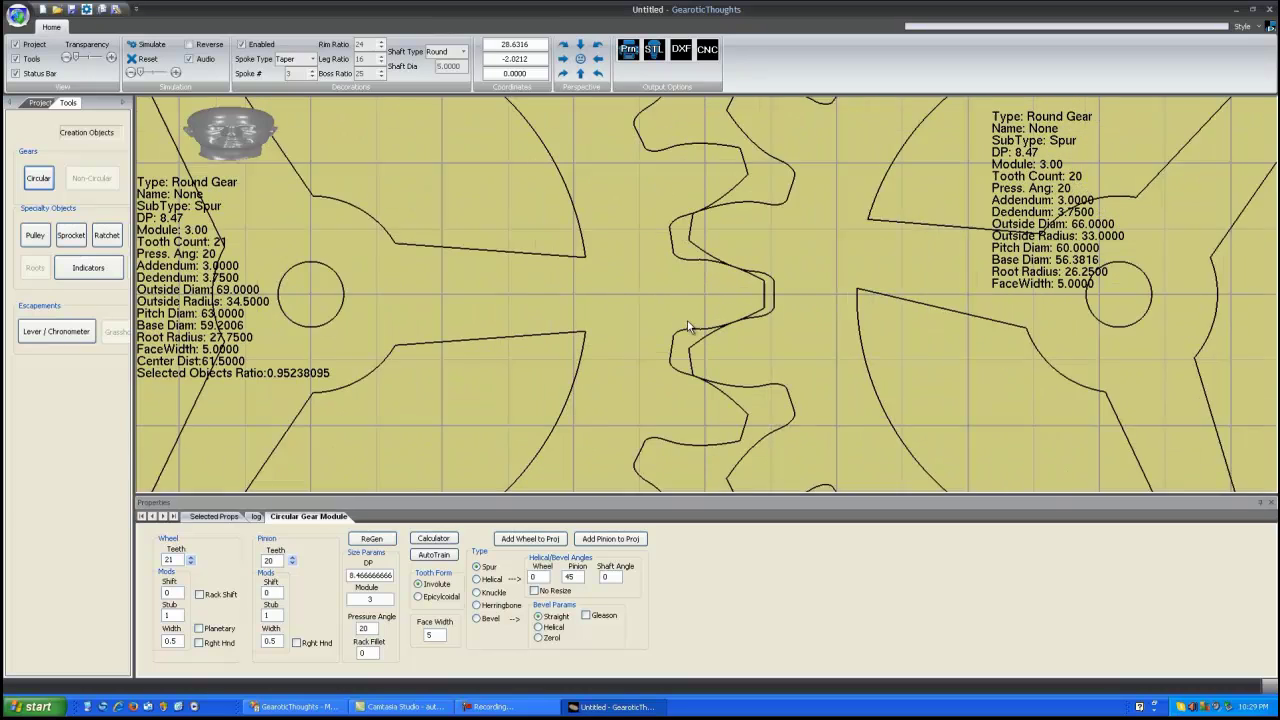
scroll(687, 320, down, 2)
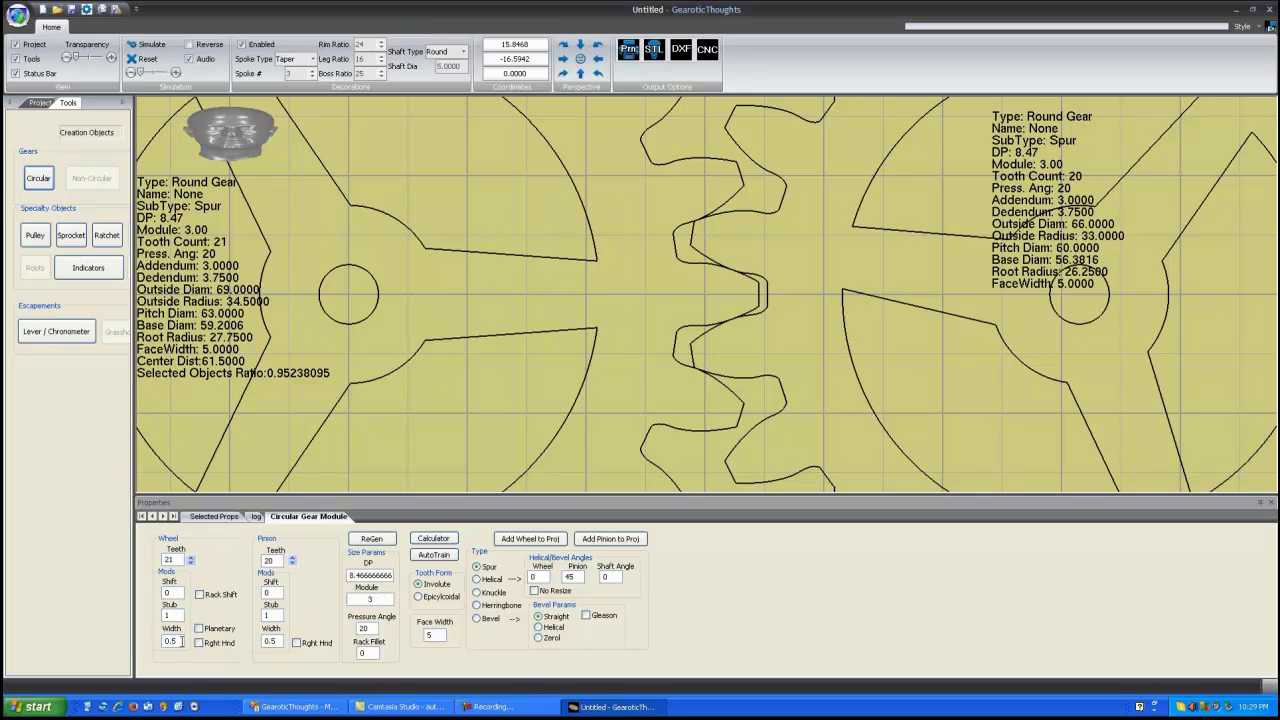
Set the tooth width modifier of both wheel and pinion to .48 and regenerate the gears
drag(181, 641, 165, 641)
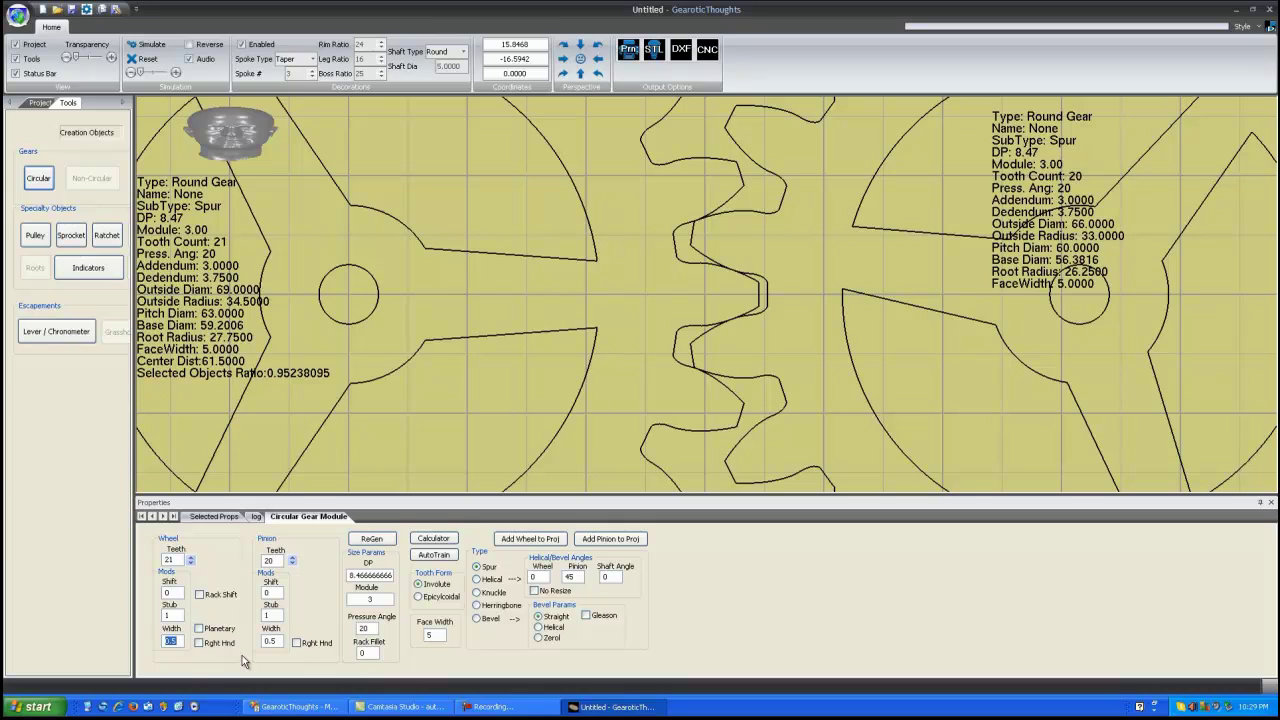
text(.48)
drag(282, 641, 261, 641)
text(.)
click(371, 540)
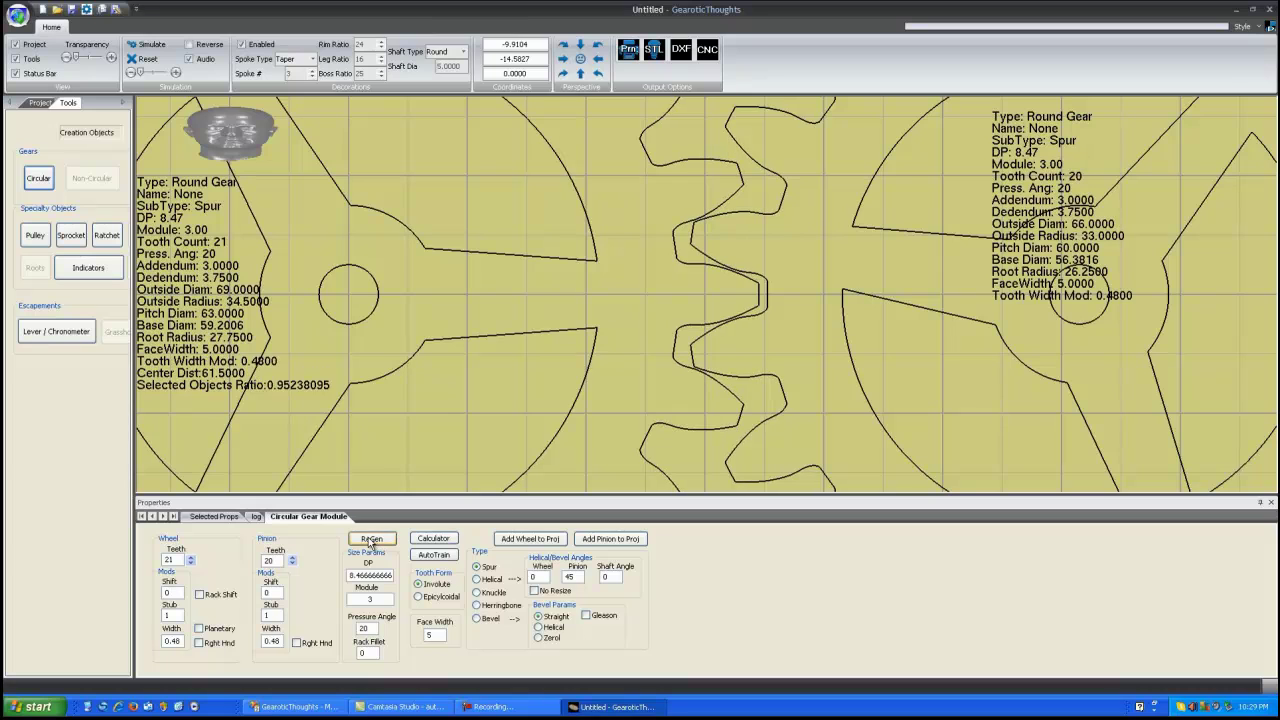
Examine the clearance between the meshing involute teeth of the wheel and pinion
scroll(706, 301, up, 4)
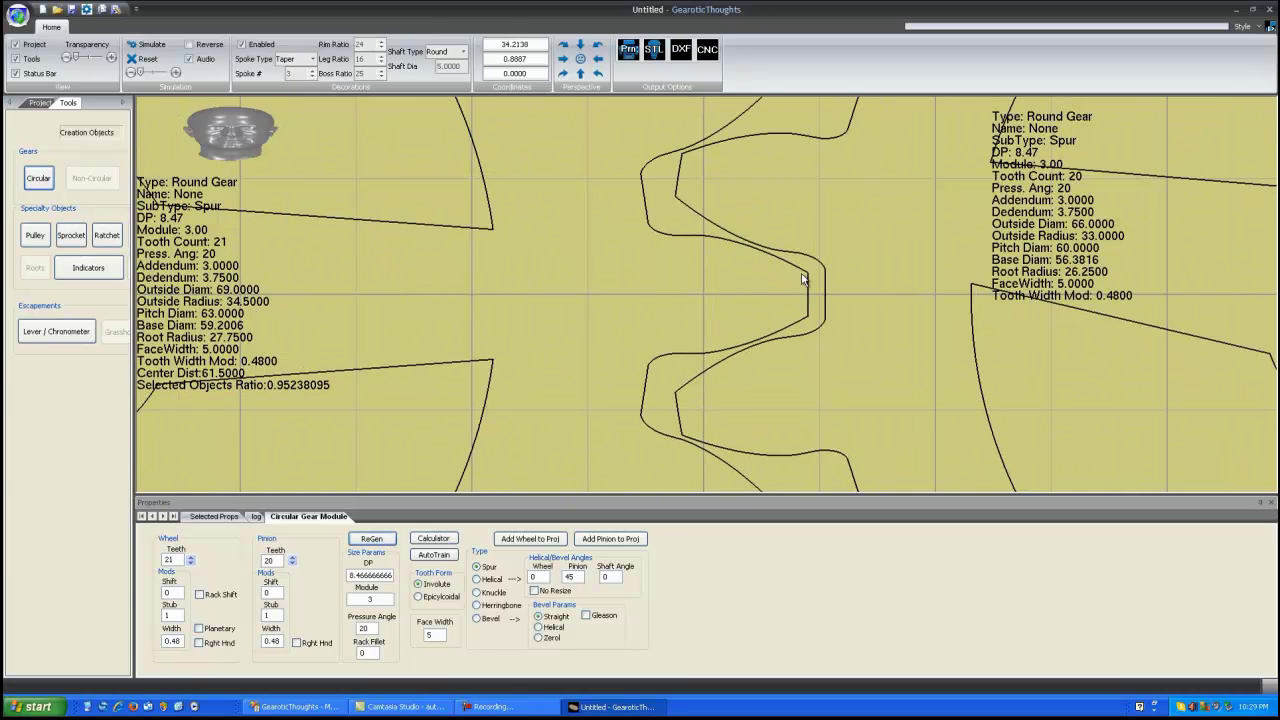
scroll(802, 279, up, 2)
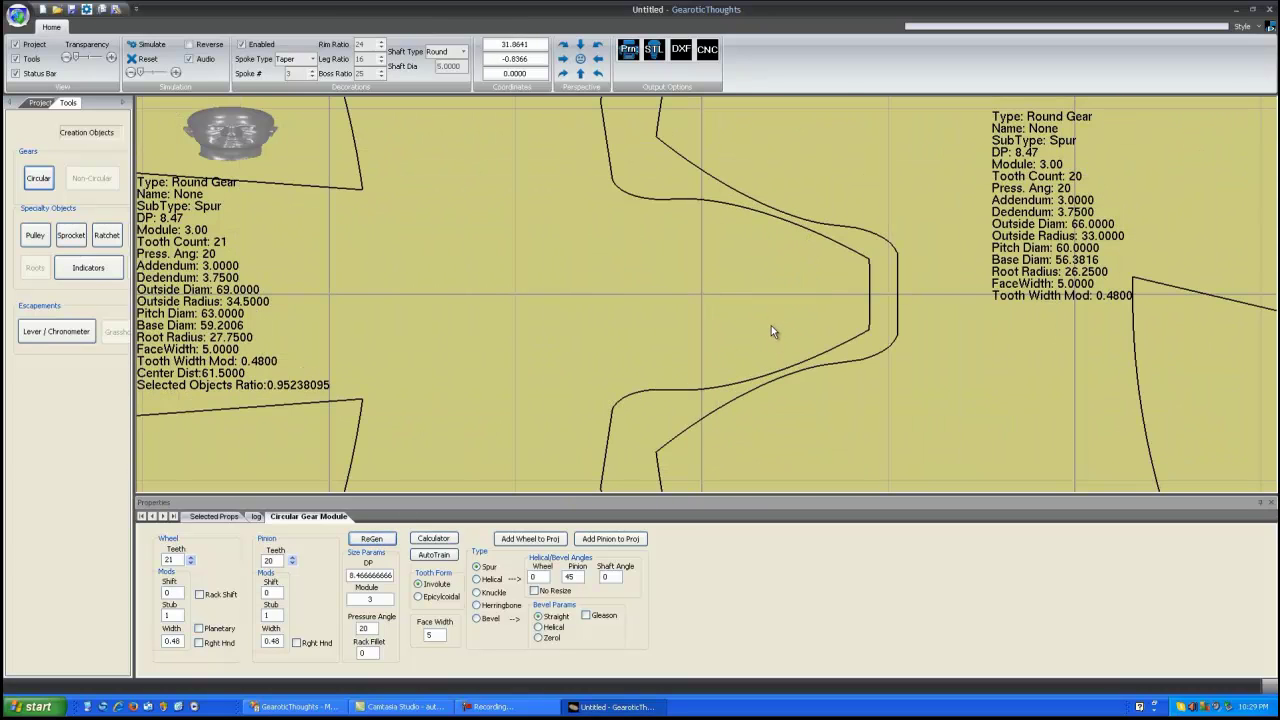
scroll(771, 325, down, 2)
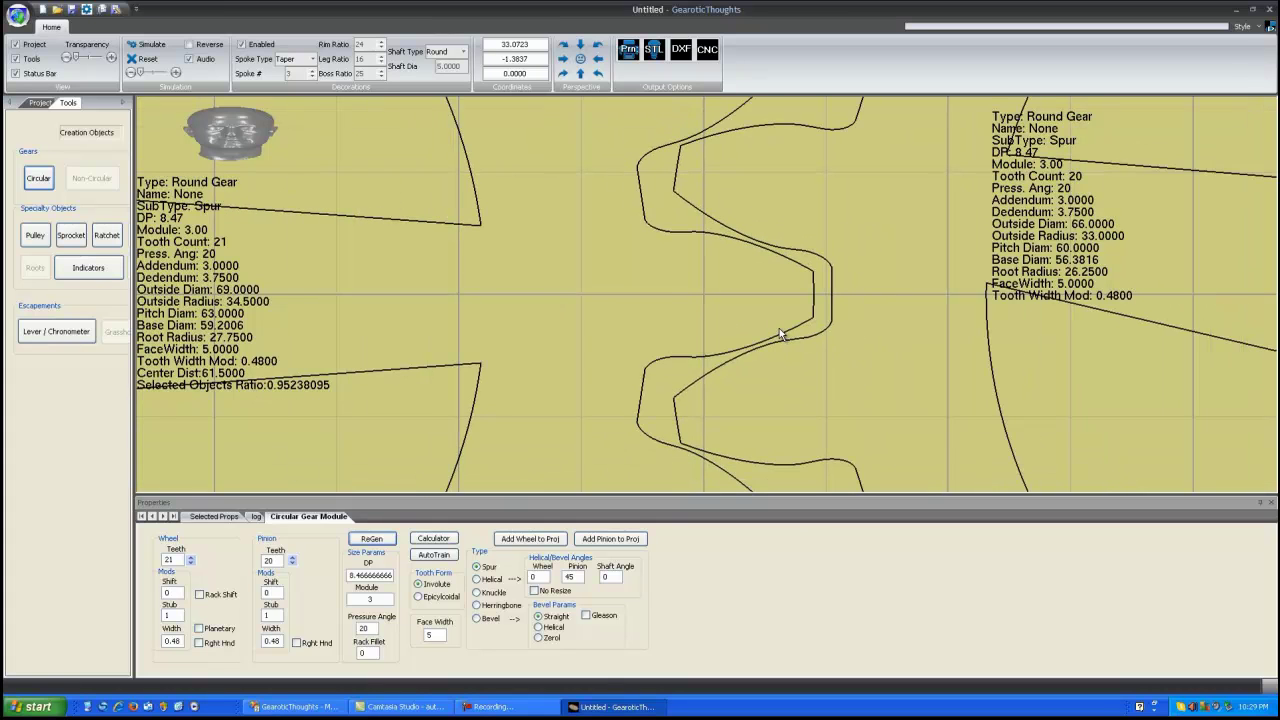
scroll(779, 330, down, 5)
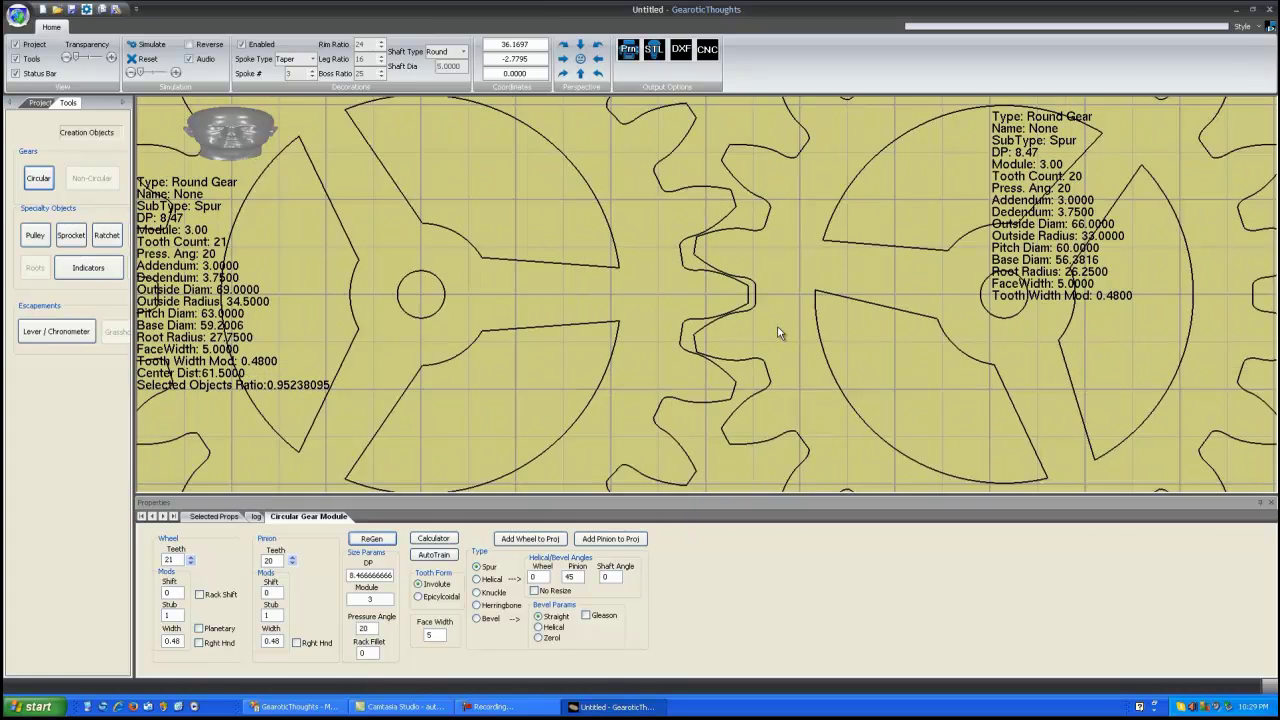
scroll(780, 332, up, 3)
scroll(780, 332, down, 3)
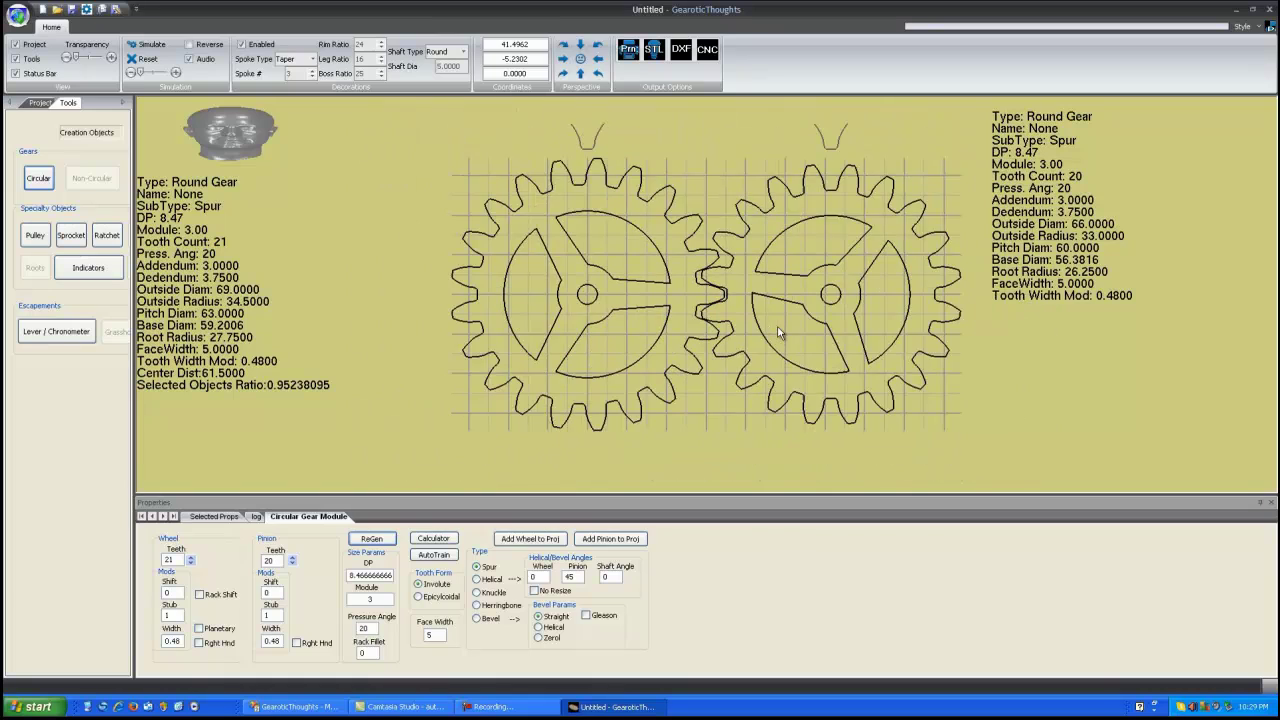
drag(779, 332, 743, 322)
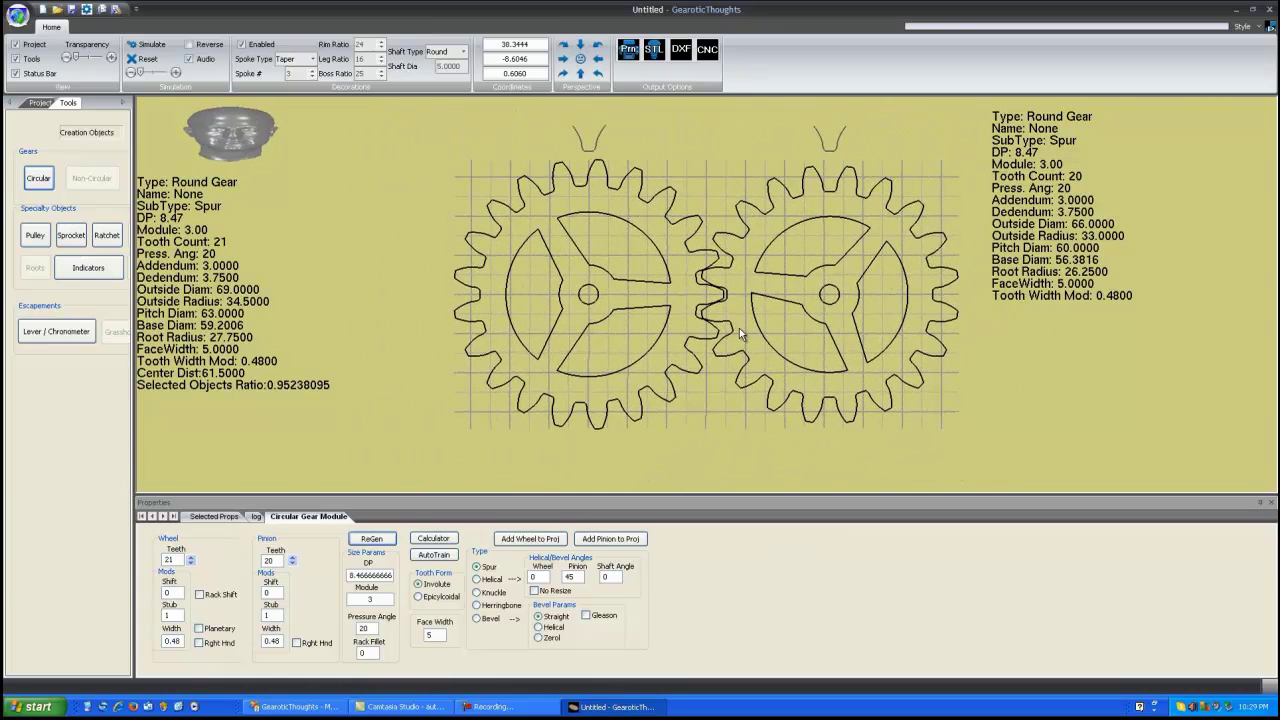
scroll(741, 318, up, 5)
scroll(741, 319, down, 5)
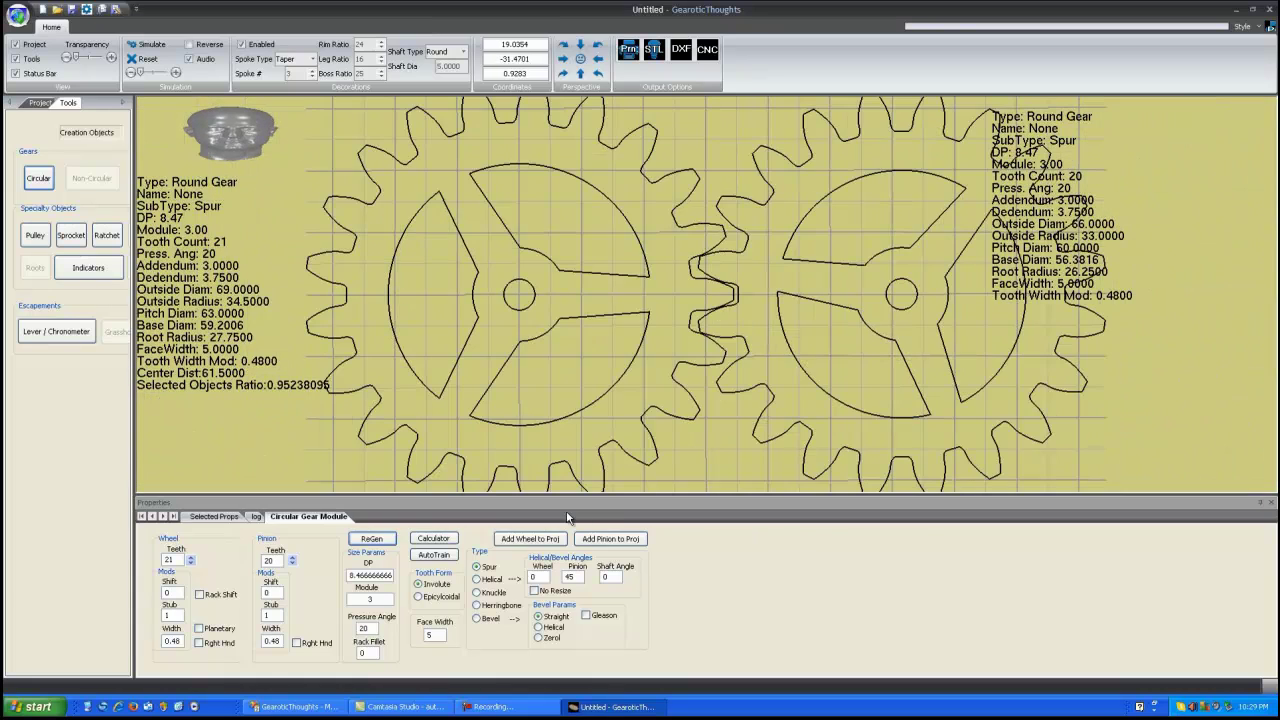
Return to the Epicycloidal tooth form with wheel and pinion widths of .5, regenerate, and examine the mesh
click(418, 597)
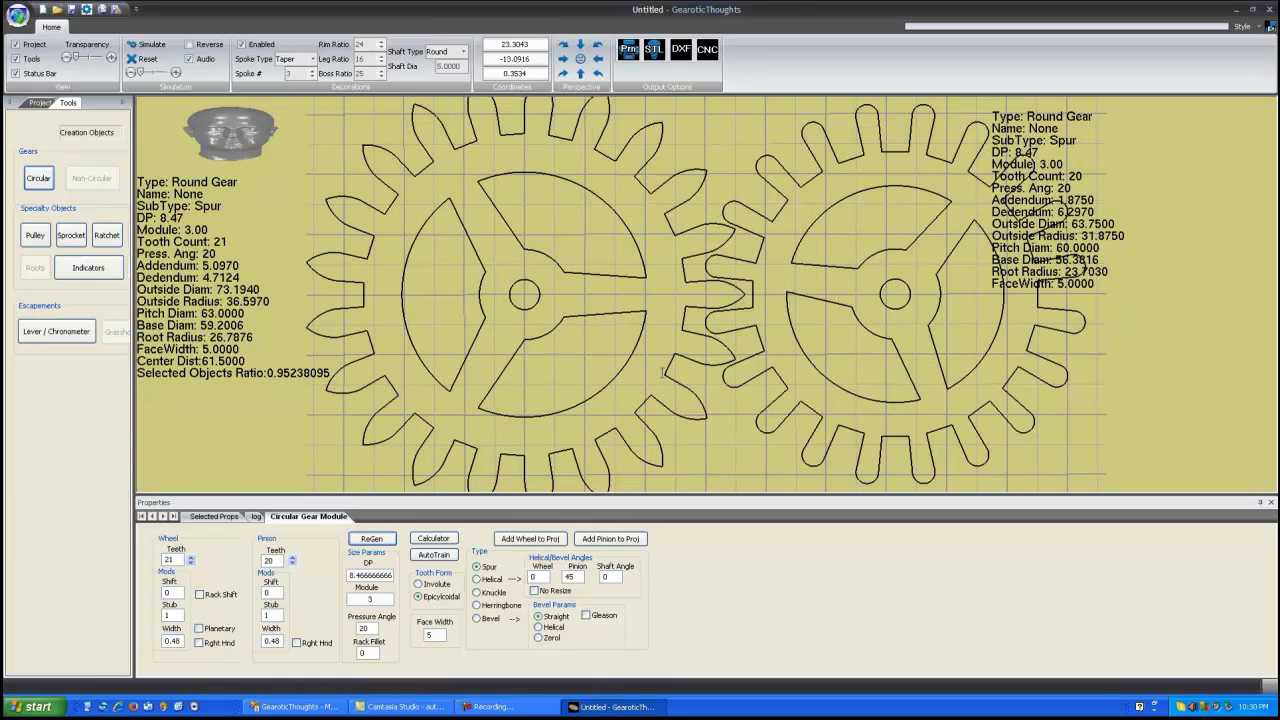
drag(181, 642, 110, 642)
text(.5)
drag(281, 647, 198, 642)
text(.)
click(372, 541)
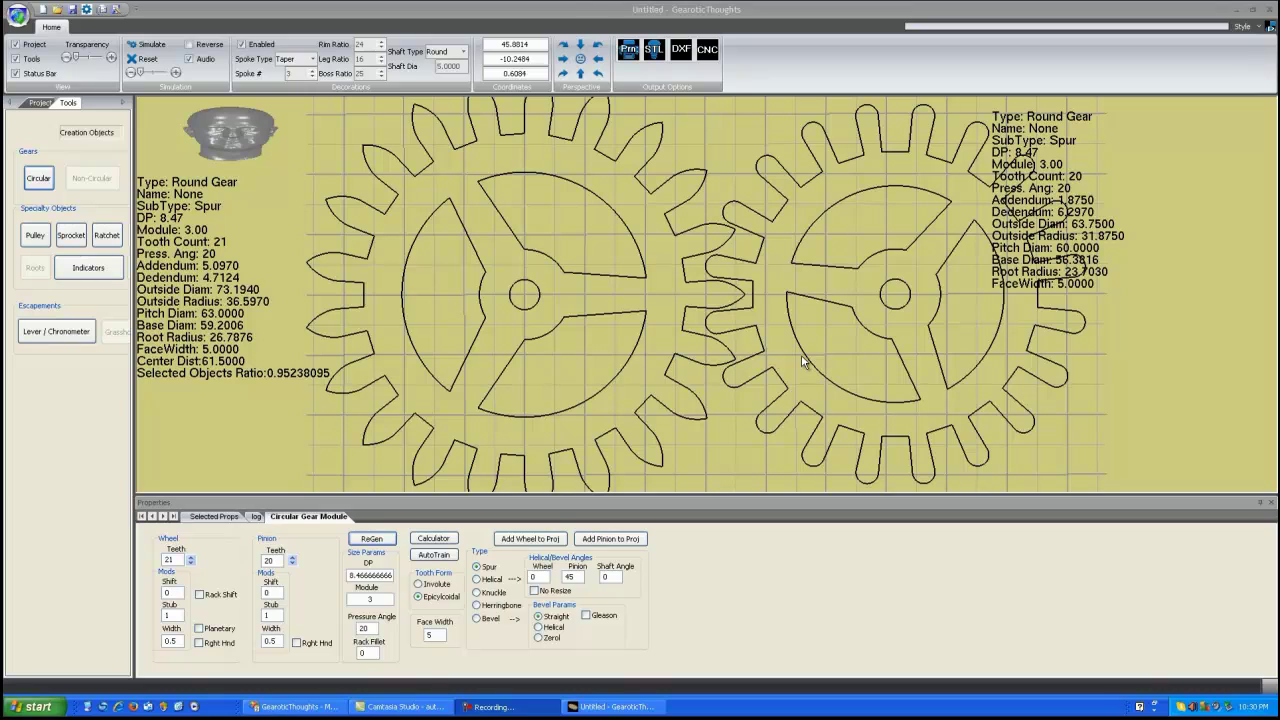
drag(702, 358, 705, 339)
double_click(764, 312)
scroll(727, 347, up, 4)
scroll(727, 347, up, 1)
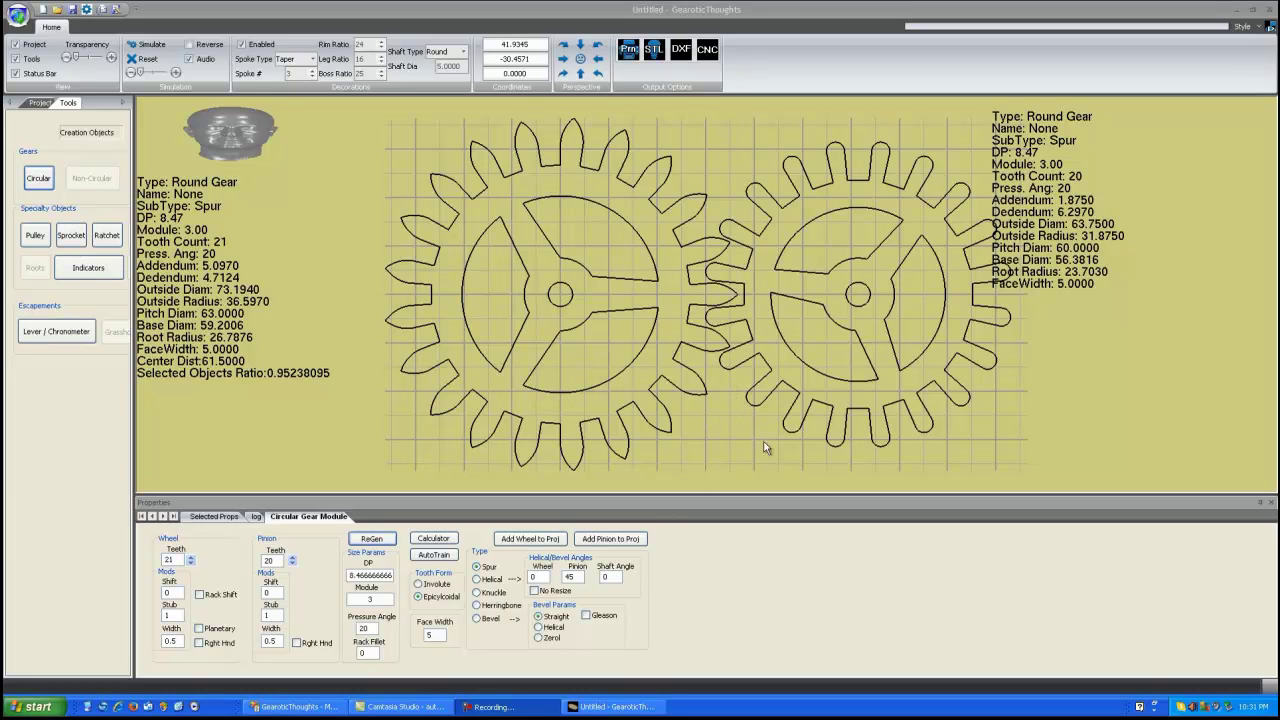
Use AutoTrain to search for two-pair gear trains with the preset Minute to 60 Minutes ratio
click(436, 556)
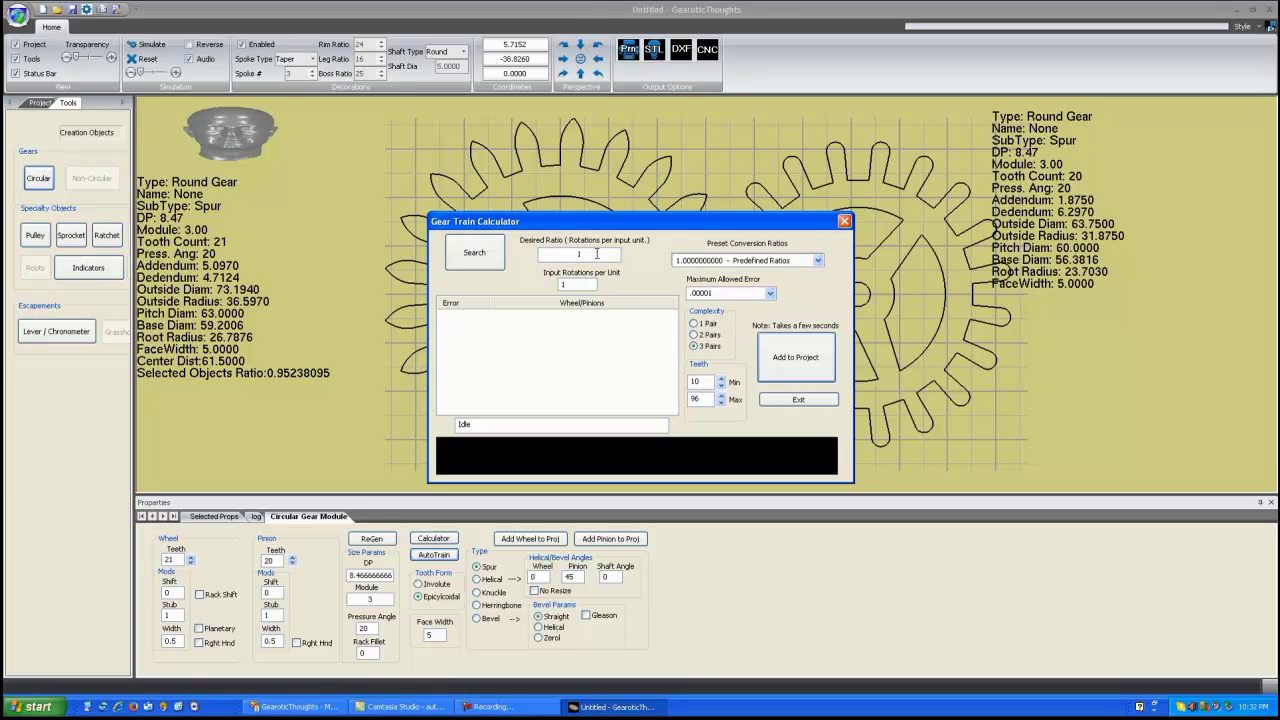
click(818, 261)
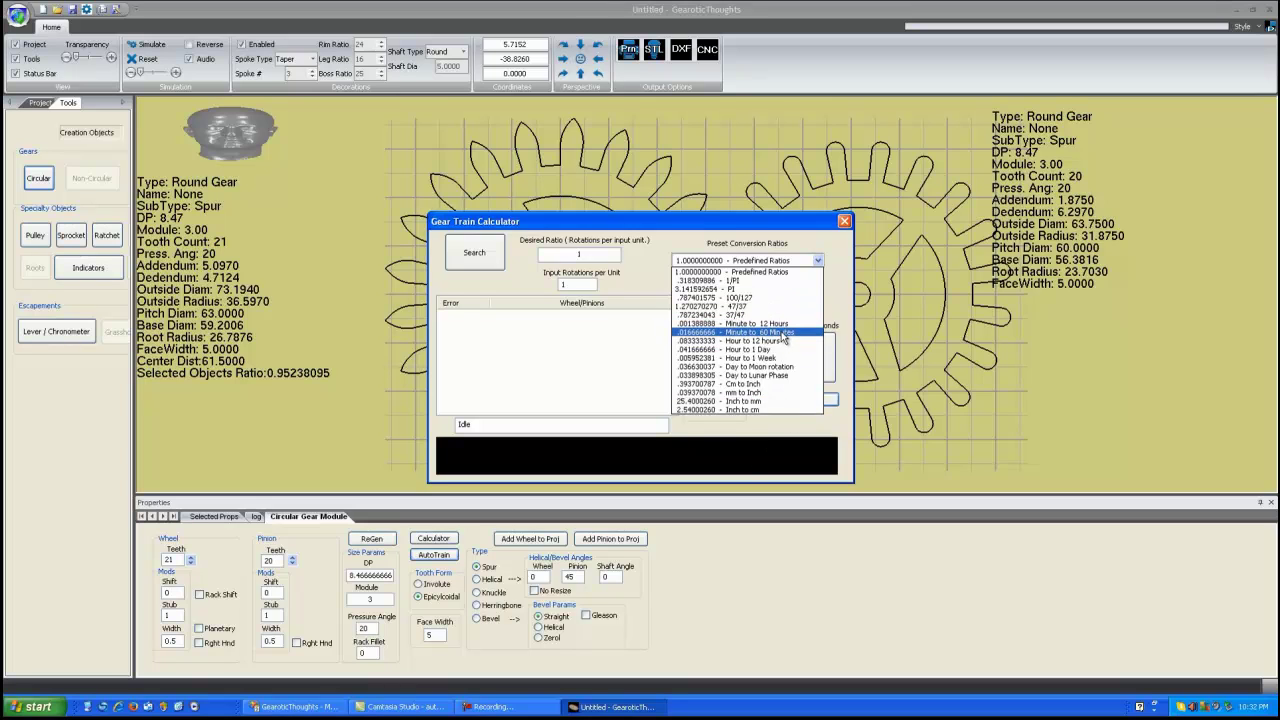
click(785, 333)
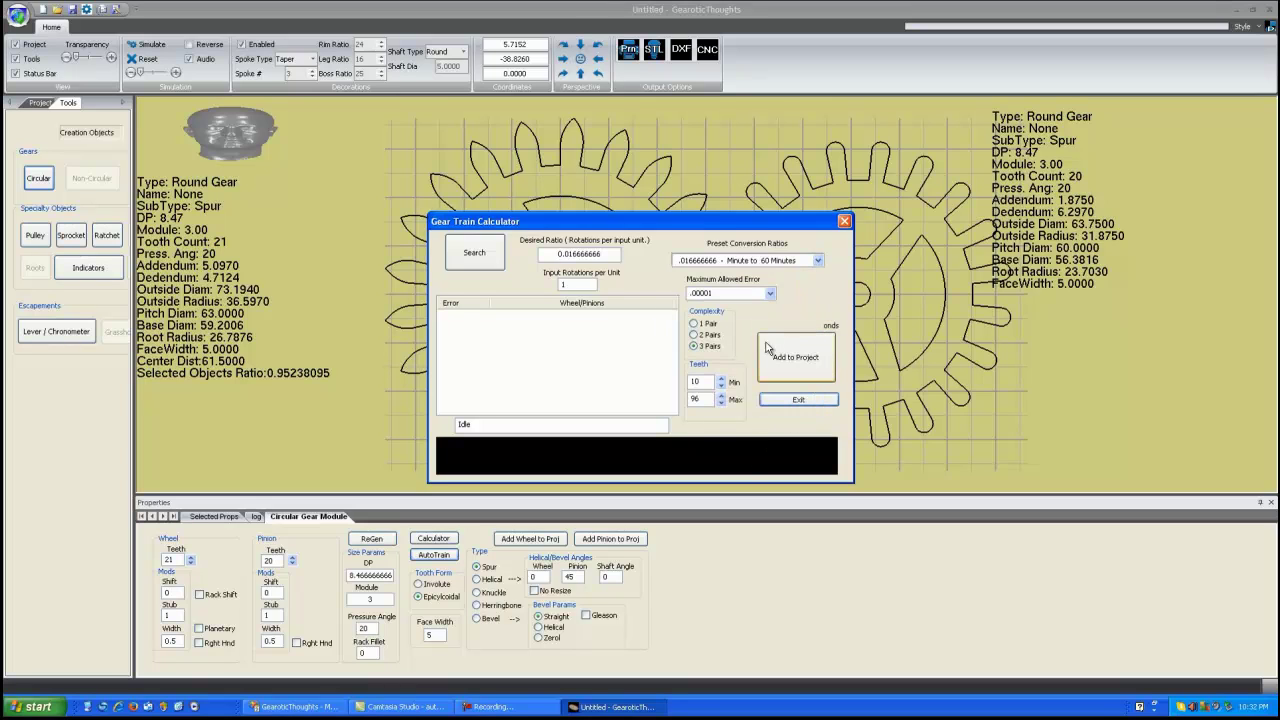
click(694, 335)
click(474, 252)
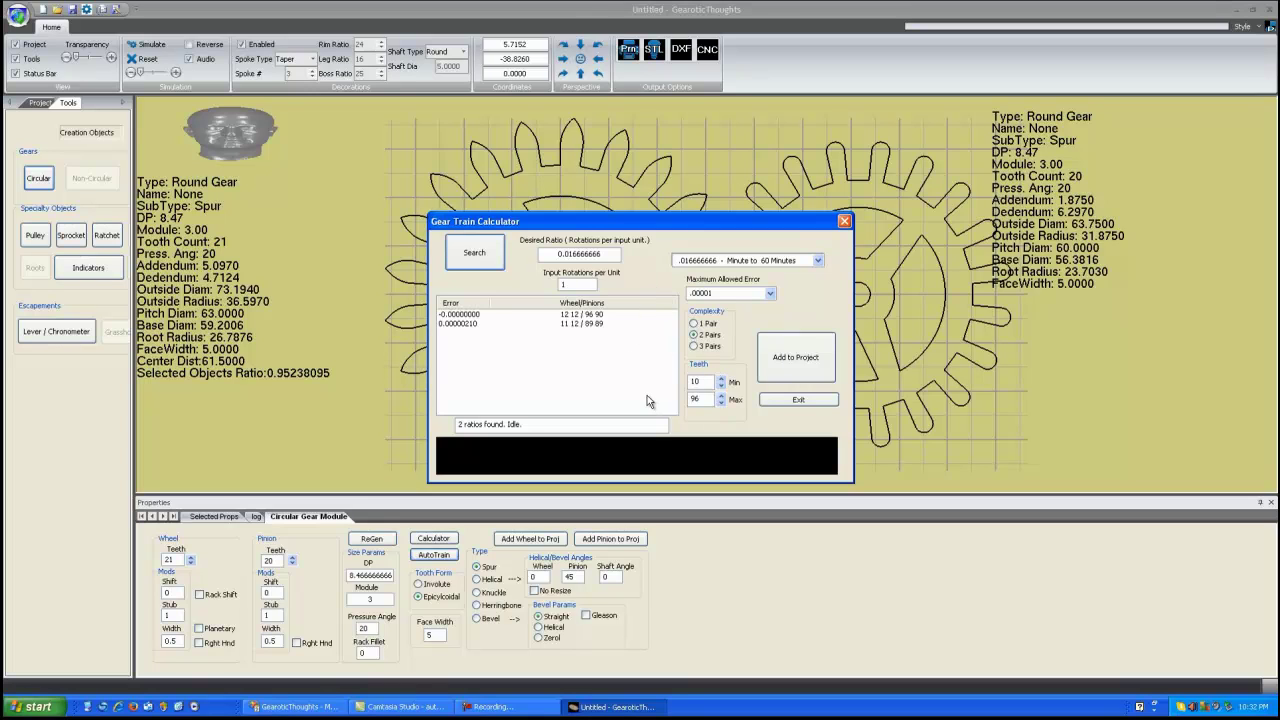
Add the 12 12 / 96 90 gear train to the project, attached to the driver ratchet's shaft
click(573, 315)
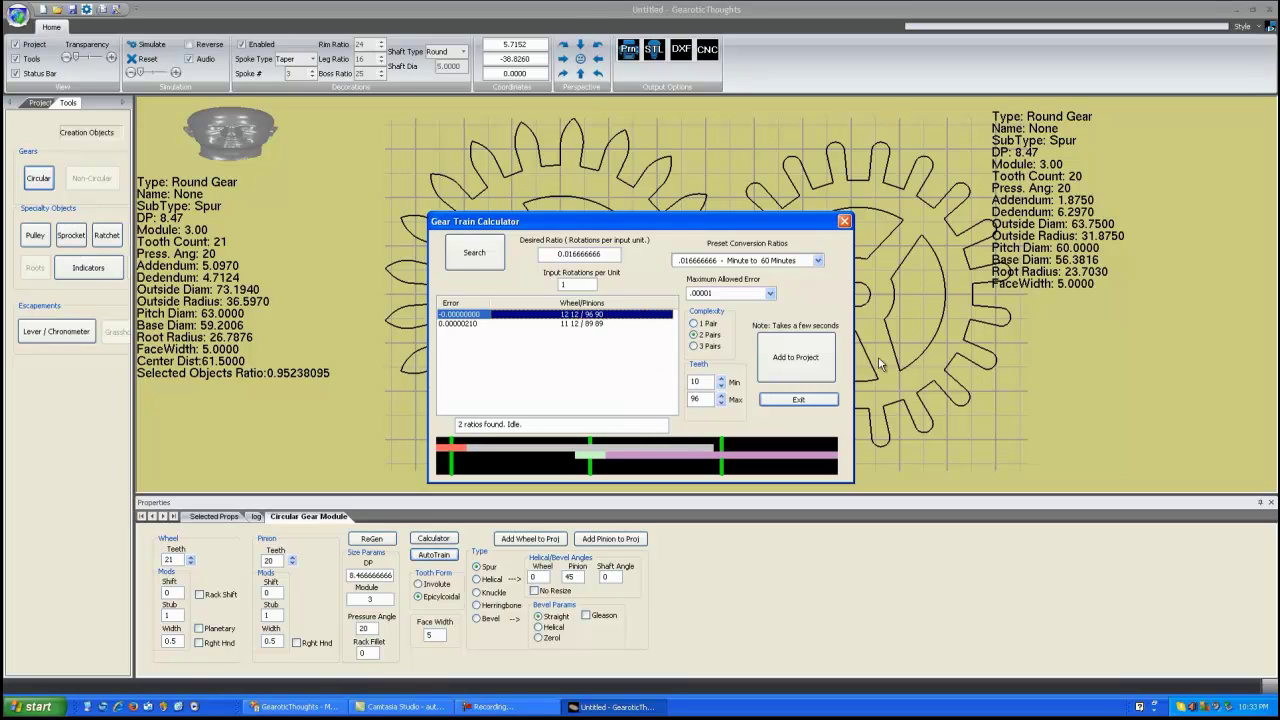
click(804, 364)
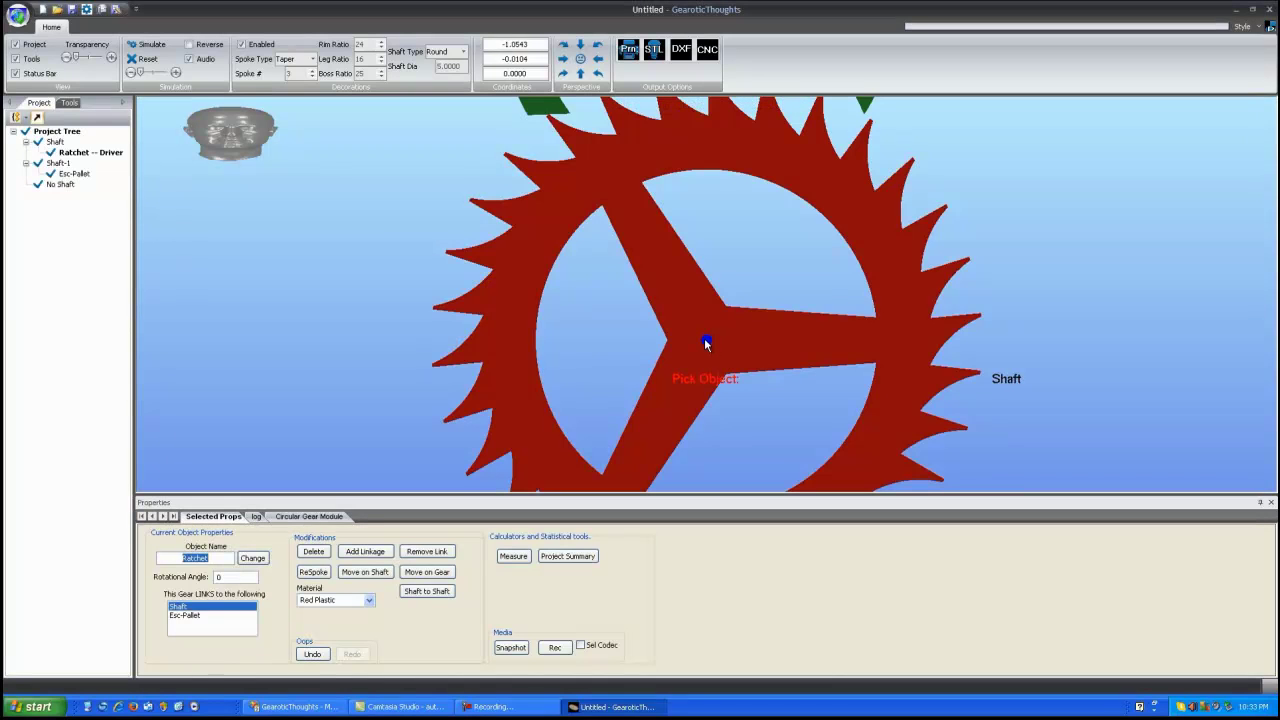
click(704, 340)
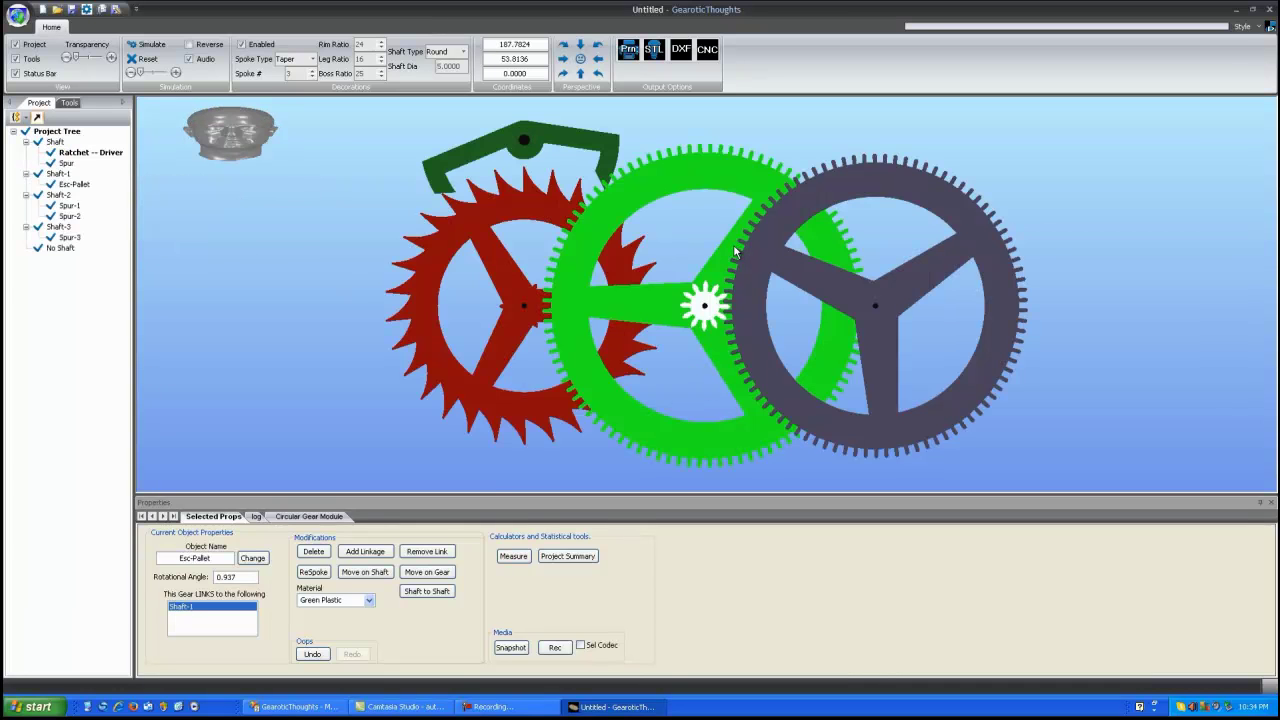
Inspect the rotation times of the first 96-tooth wheel, the driver ratchet and the final gear's shaft
click(648, 285)
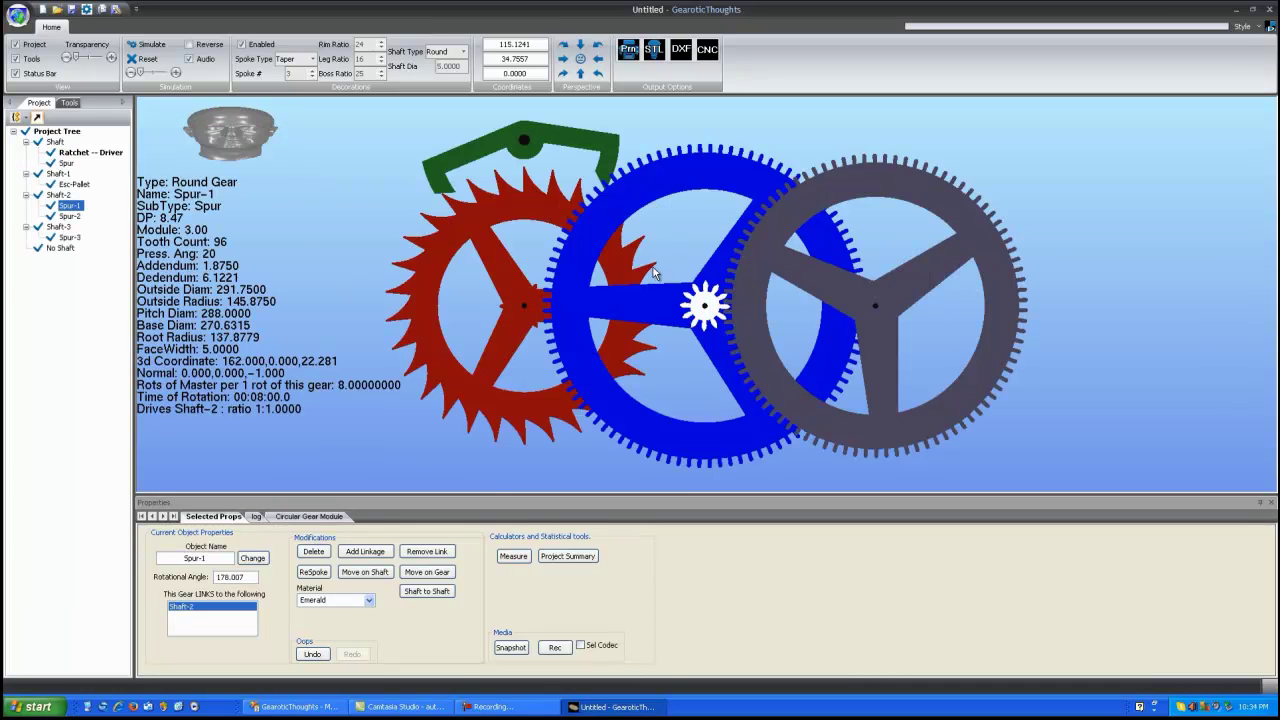
scroll(550, 328, down, 2)
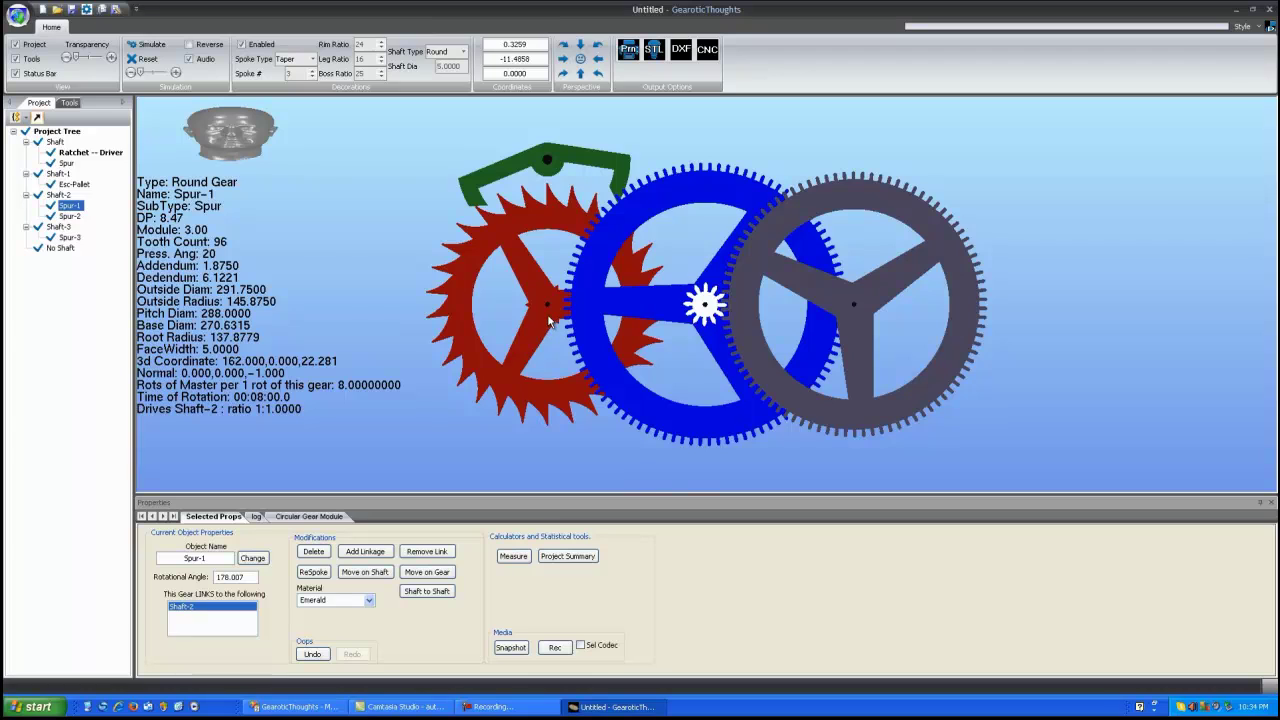
click(546, 325)
scroll(714, 332, down, 2)
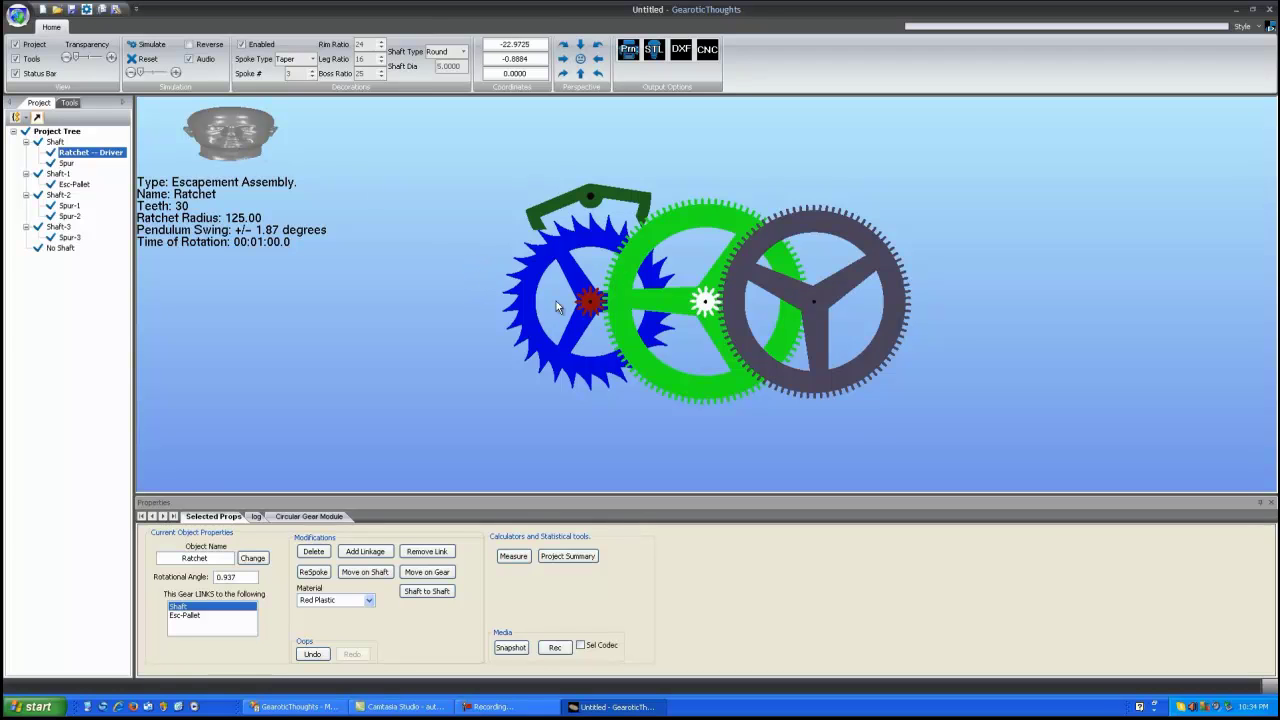
scroll(613, 304, up, 2)
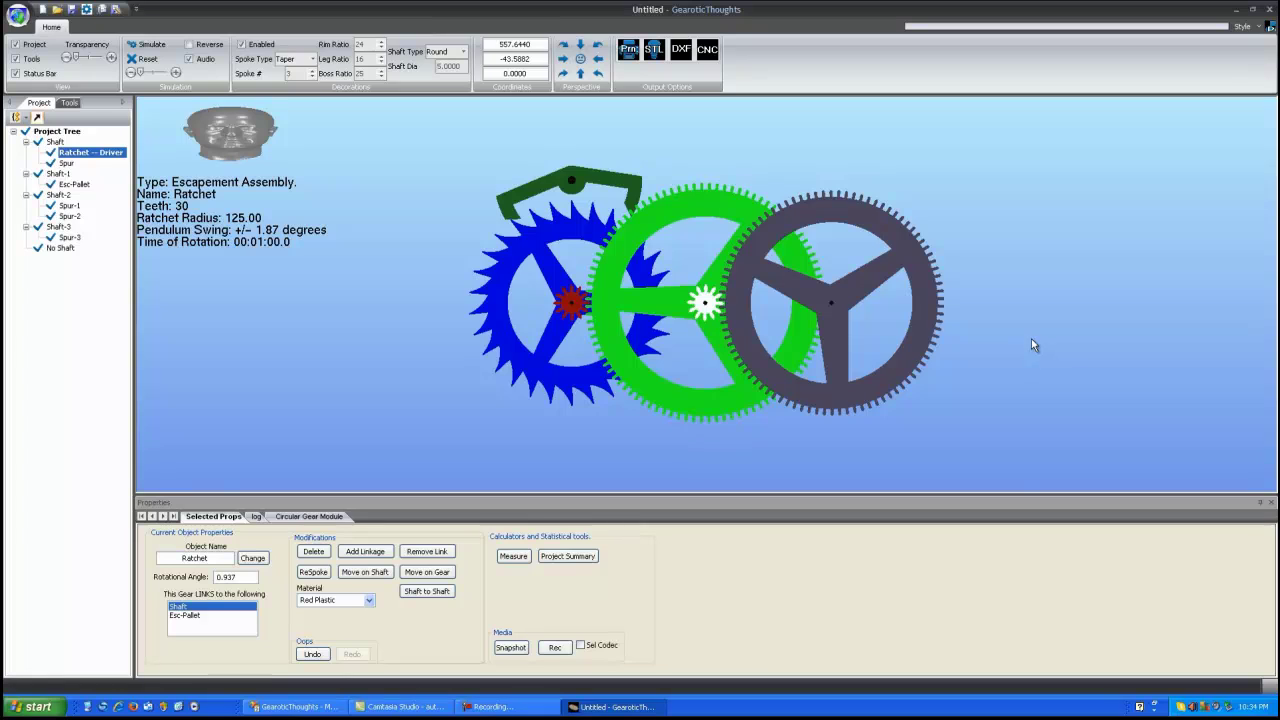
click(831, 305)
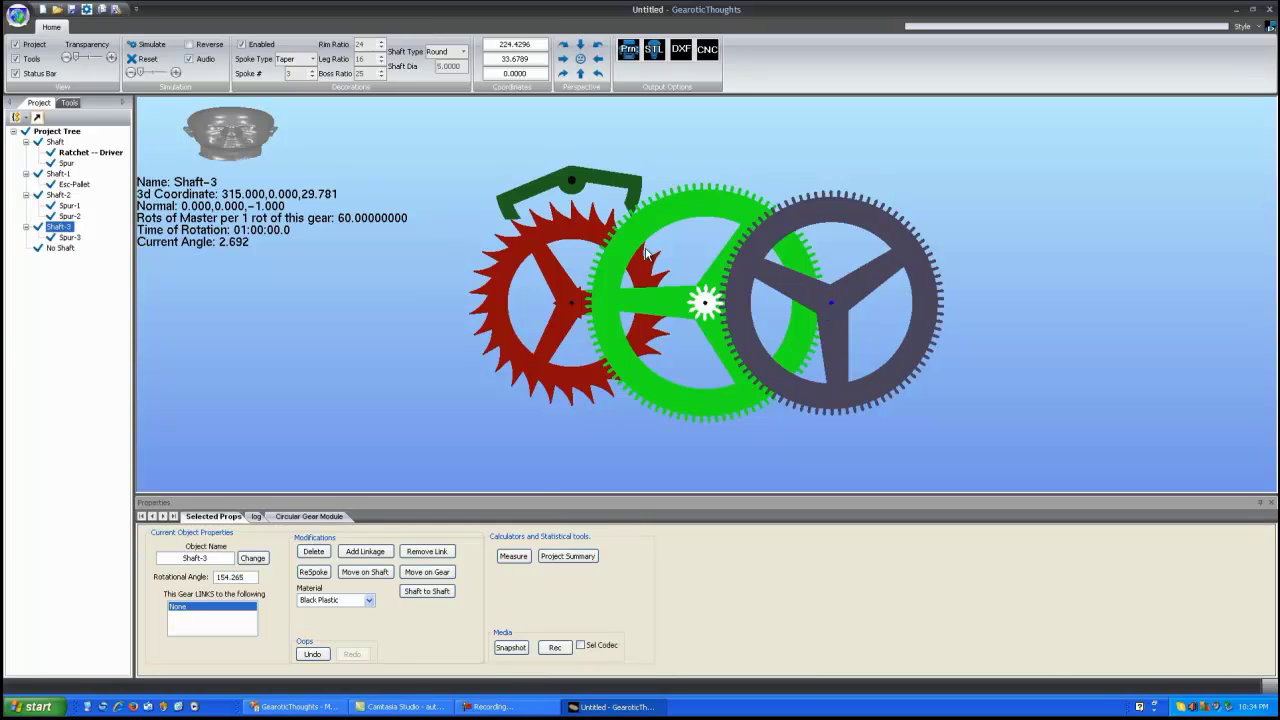
Rename the final gear's shaft, Shaft-3, to HourShaft
right_click(62, 232)
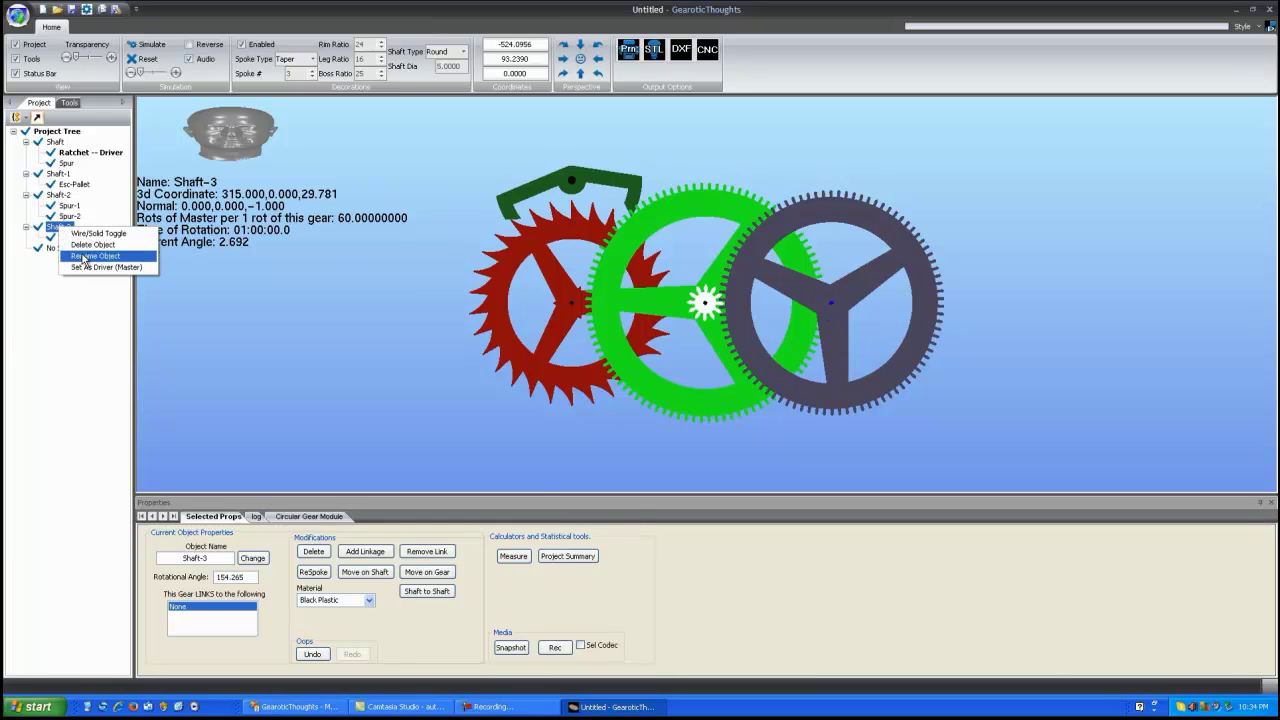
click(90, 250)
drag(632, 352, 571, 355)
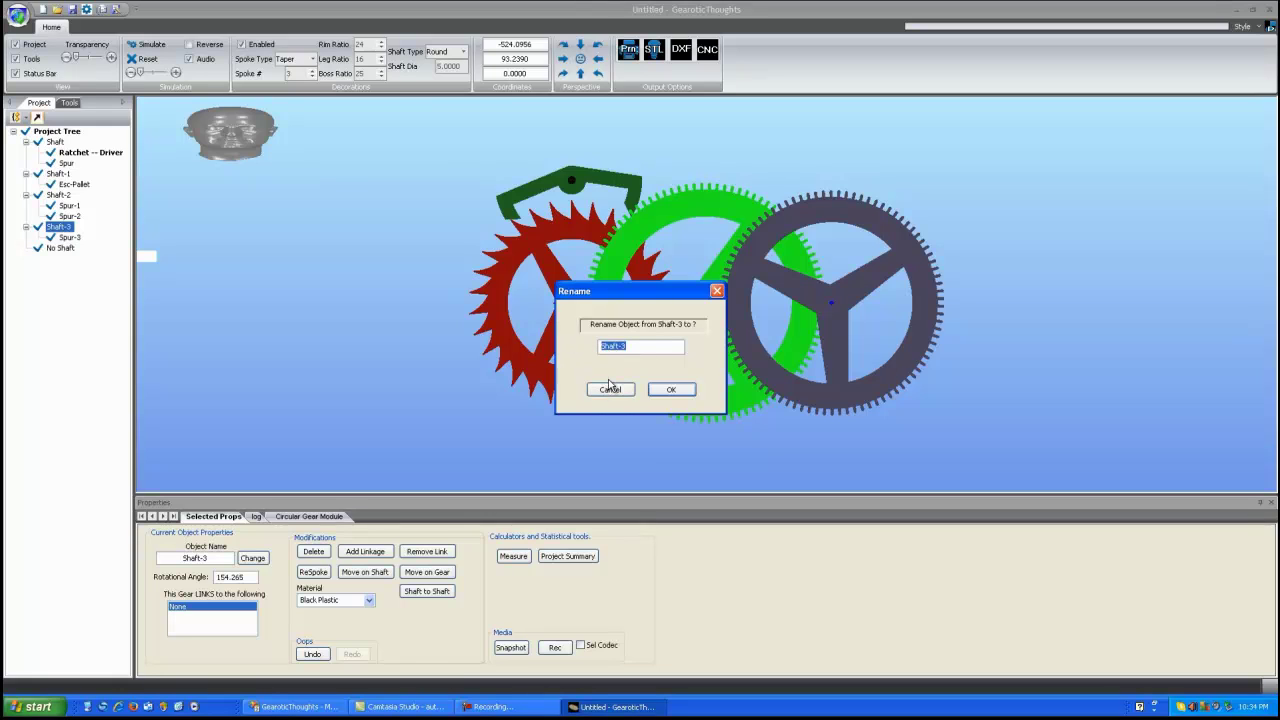
text(M)
click(672, 391)
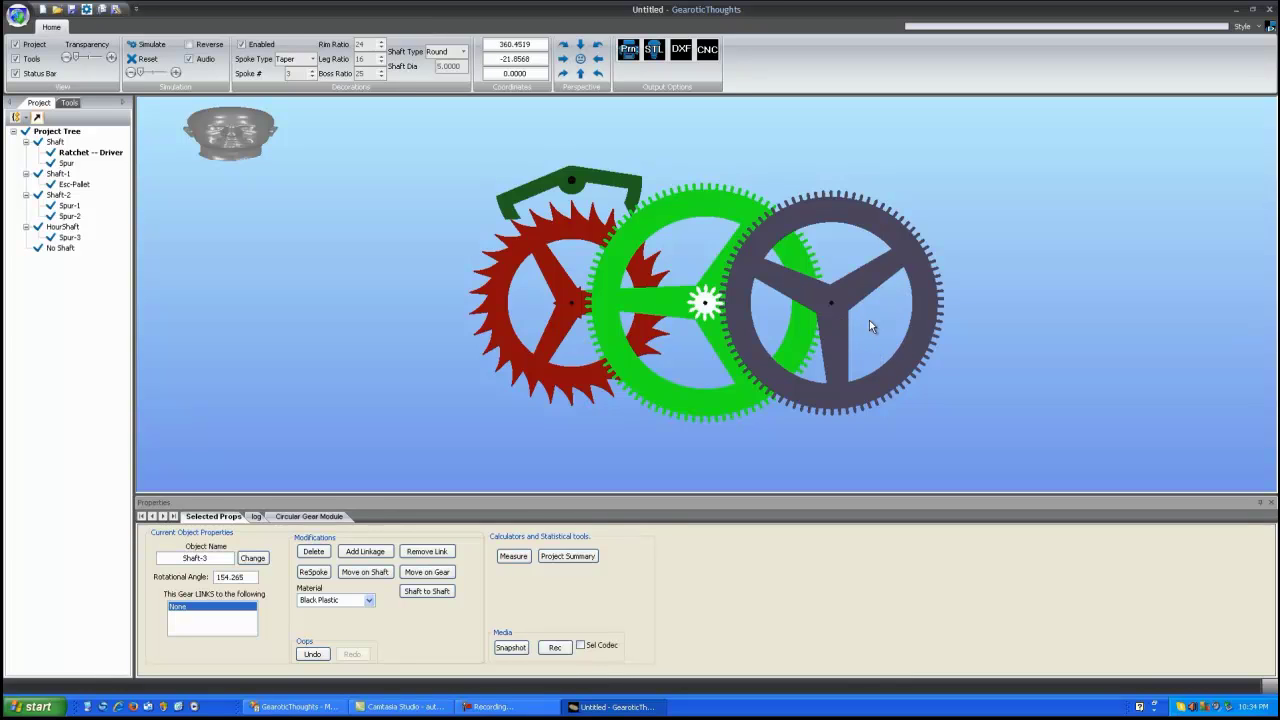
Move the first 96-tooth wheel around its driving gear to 270 degrees, directly below the driver ratchet
click(712, 208)
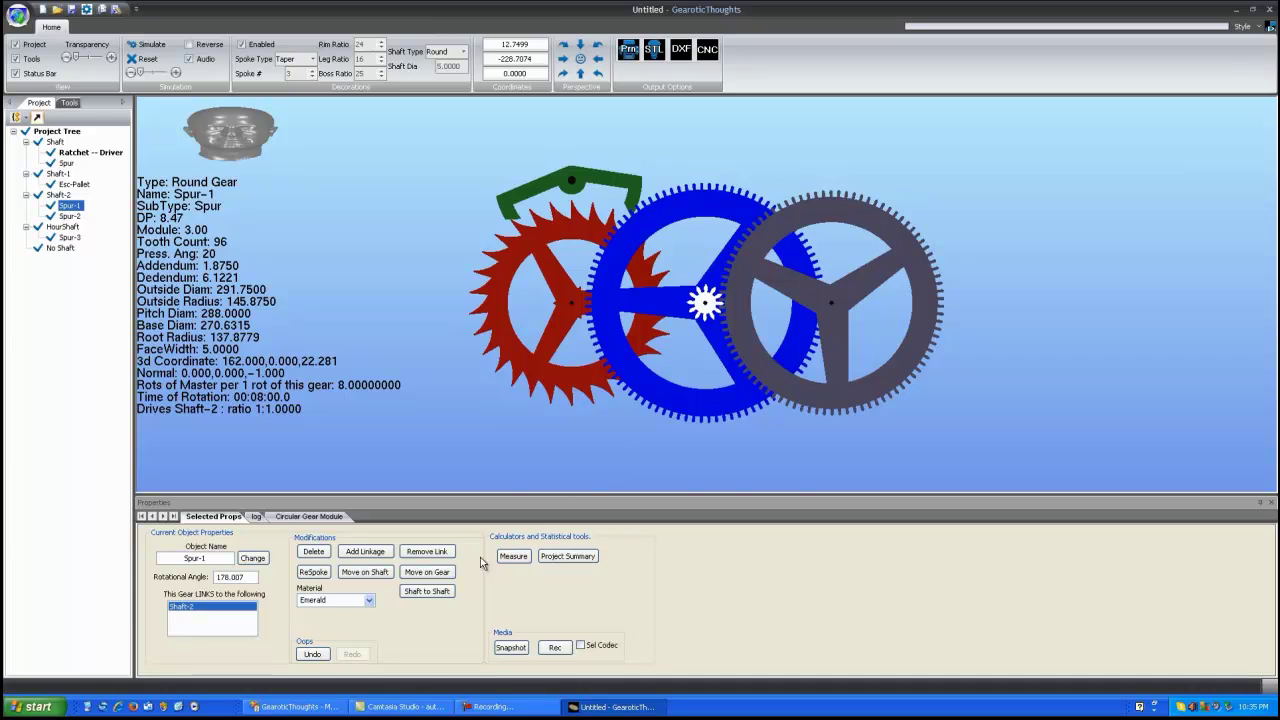
click(444, 576)
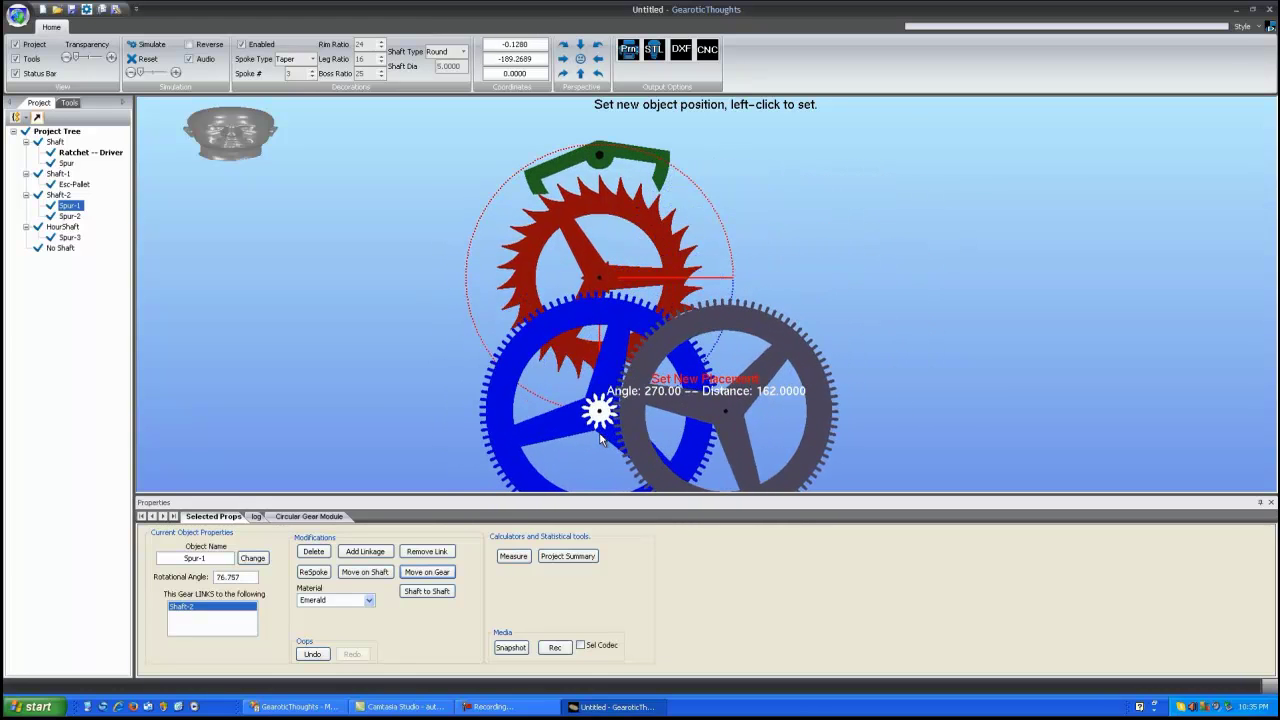
click(600, 433)
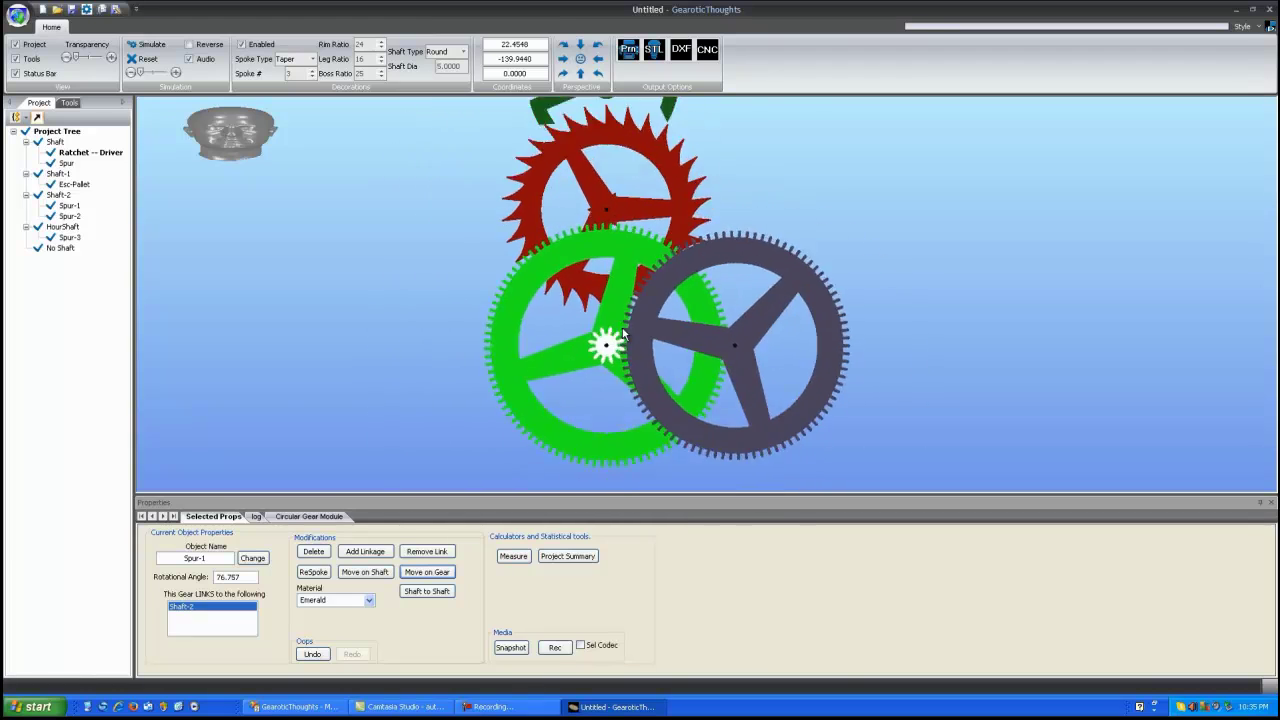
Match the 90-tooth gear's HourShaft to the driver ratchet's shaft, Shaft, using Shaft to Shaft
click(808, 311)
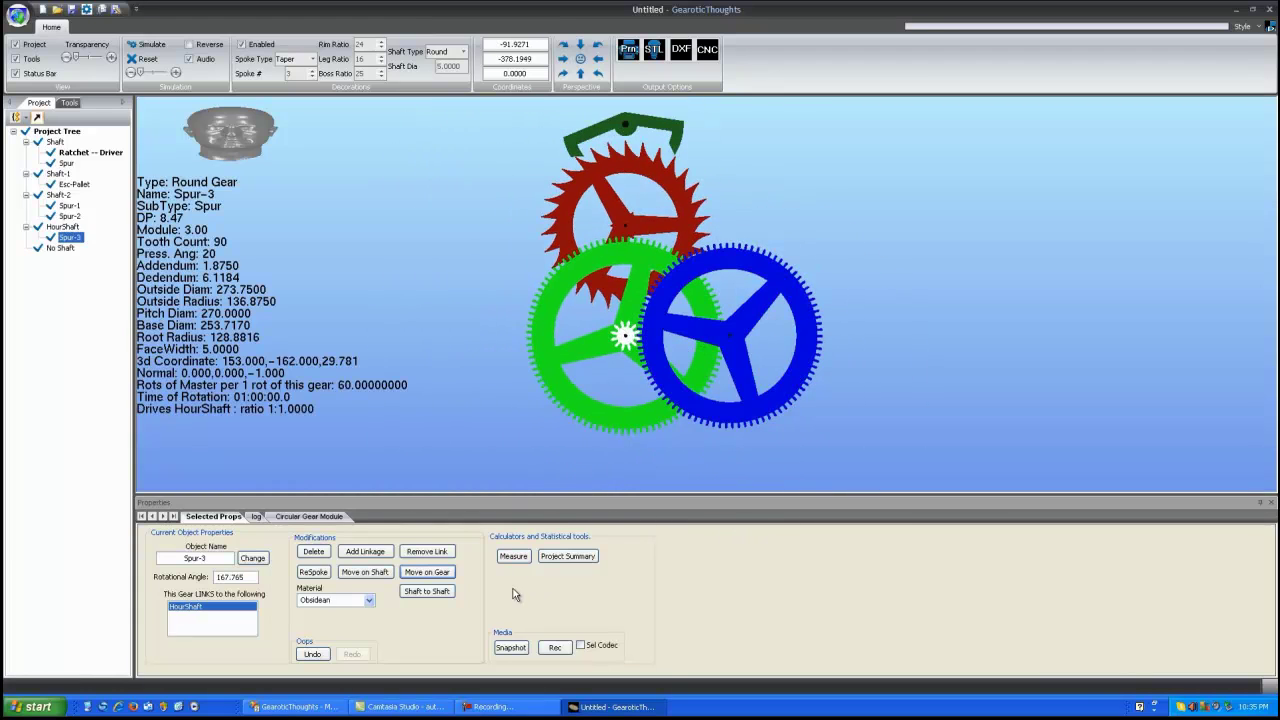
click(431, 593)
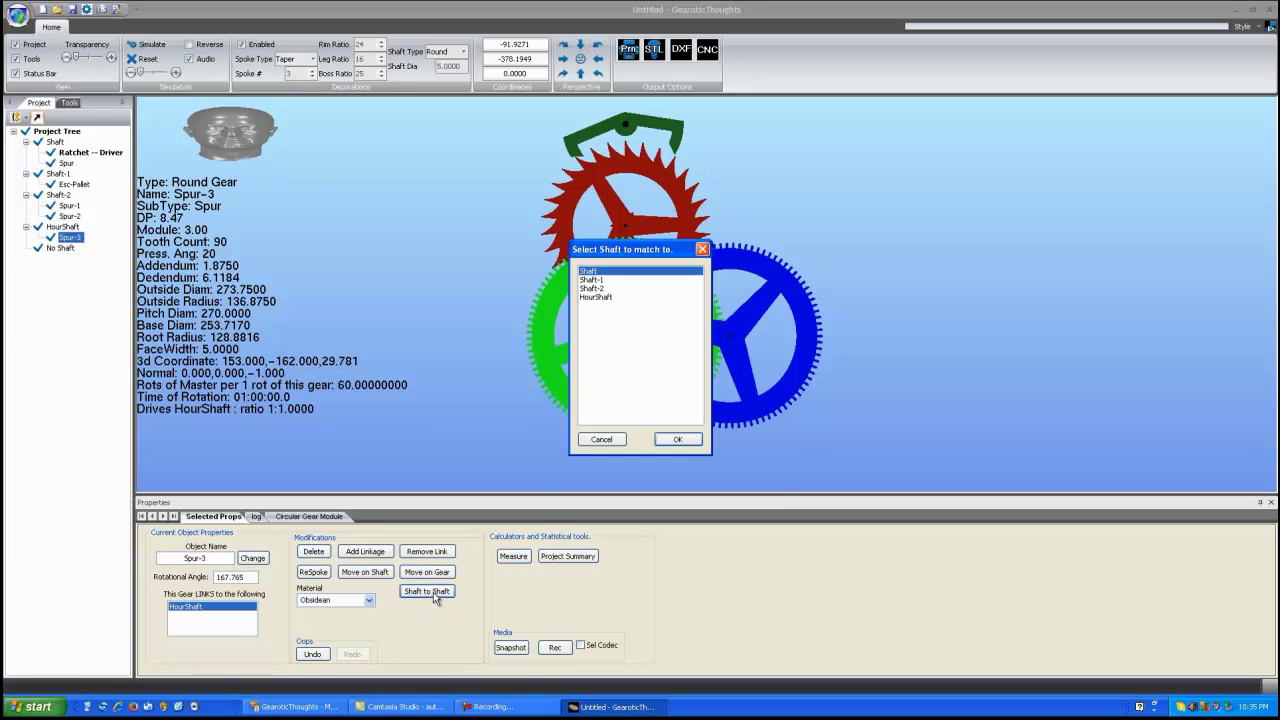
drag(630, 254, 940, 200)
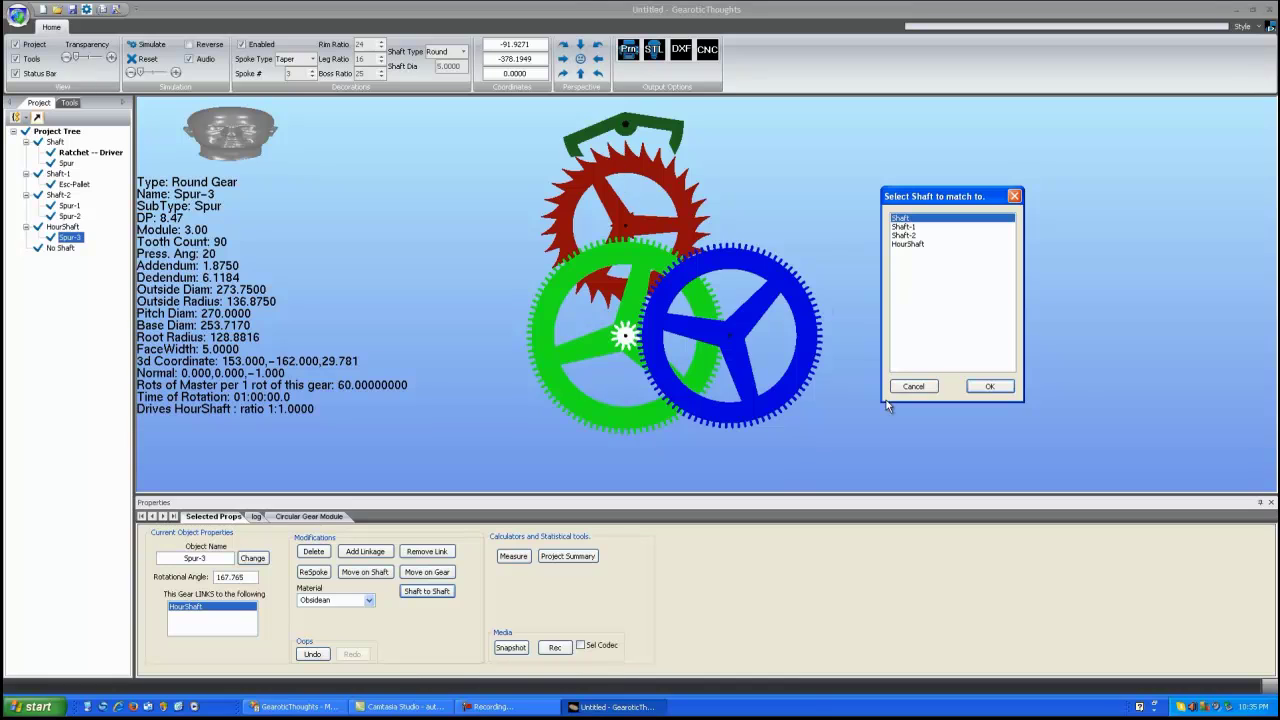
click(989, 386)
click(627, 268)
drag(864, 274, 732, 284)
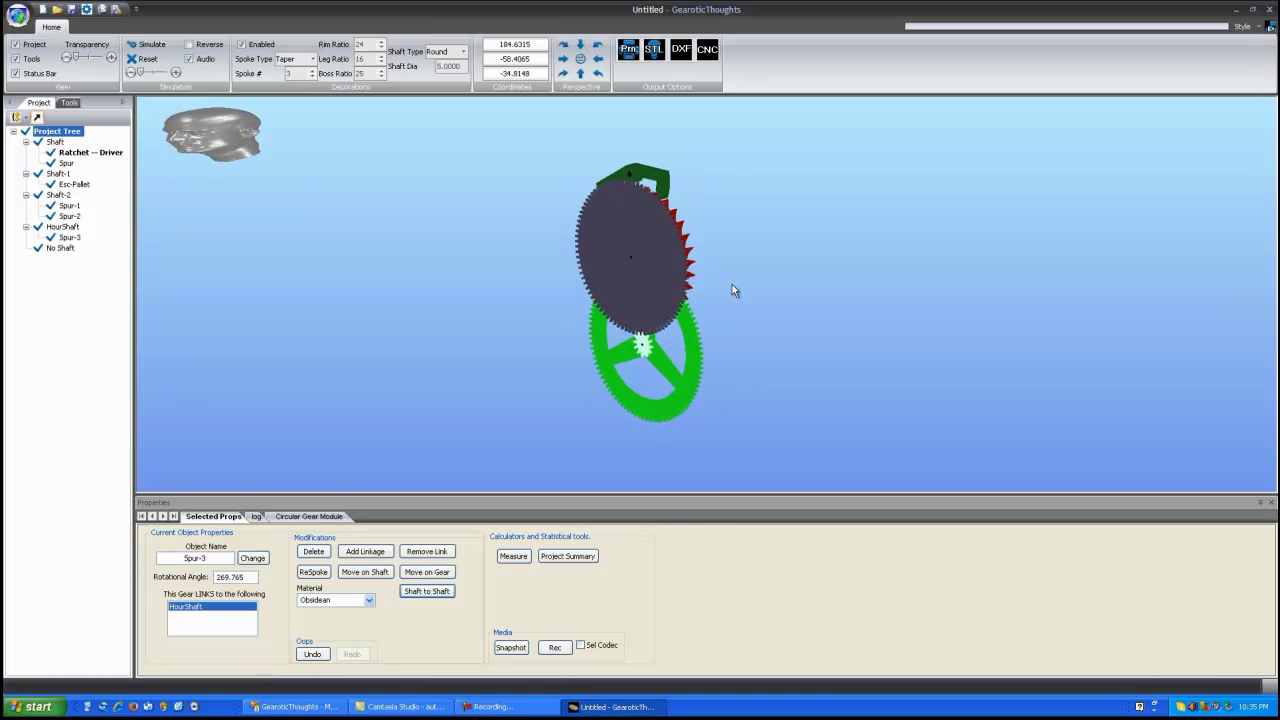
Regenerate the spokes of the 90-tooth gear on HourShaft with ReSpoke
click(588, 244)
drag(647, 308, 775, 295)
scroll(774, 289, up, 3)
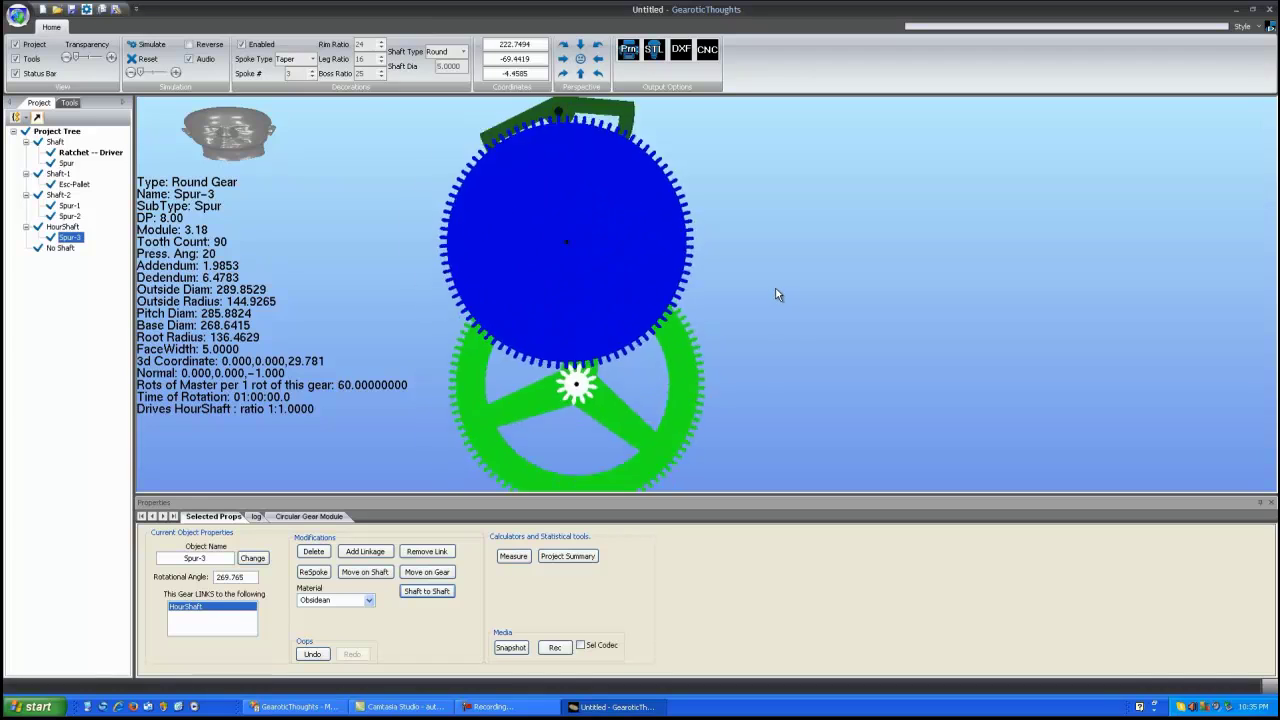
scroll(776, 289, down, 2)
right_drag(784, 286, 868, 285)
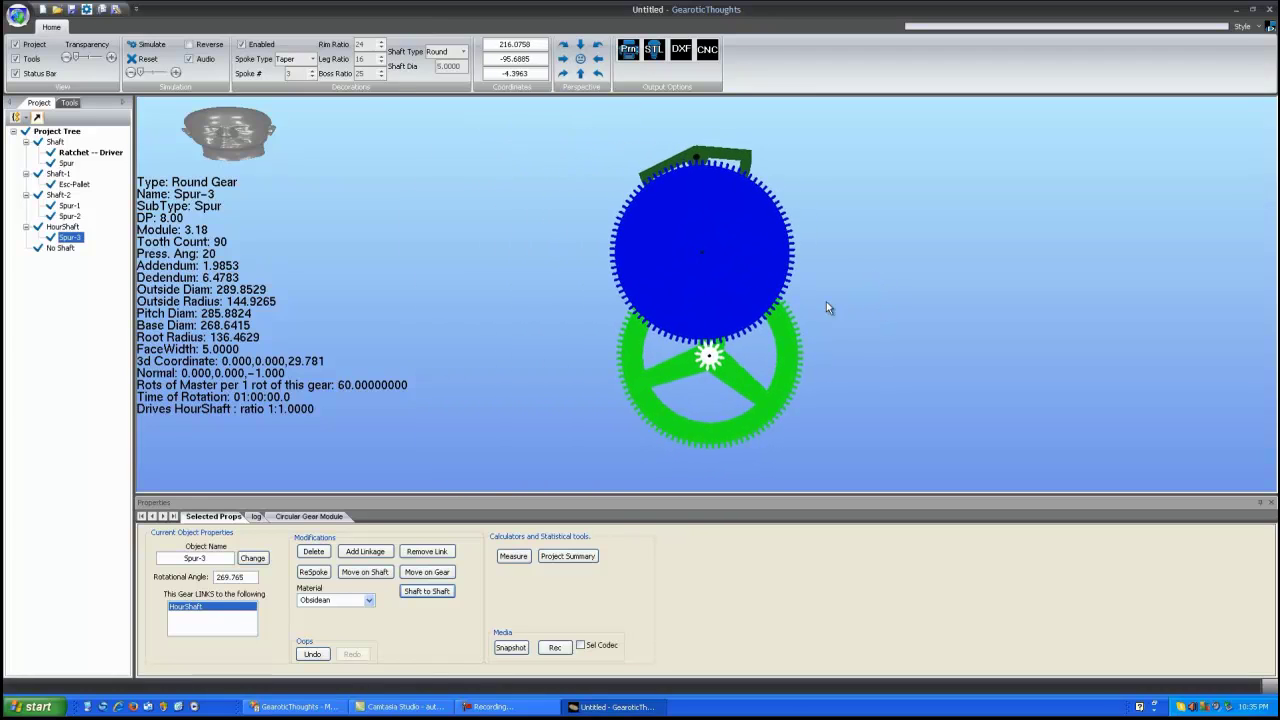
click(314, 573)
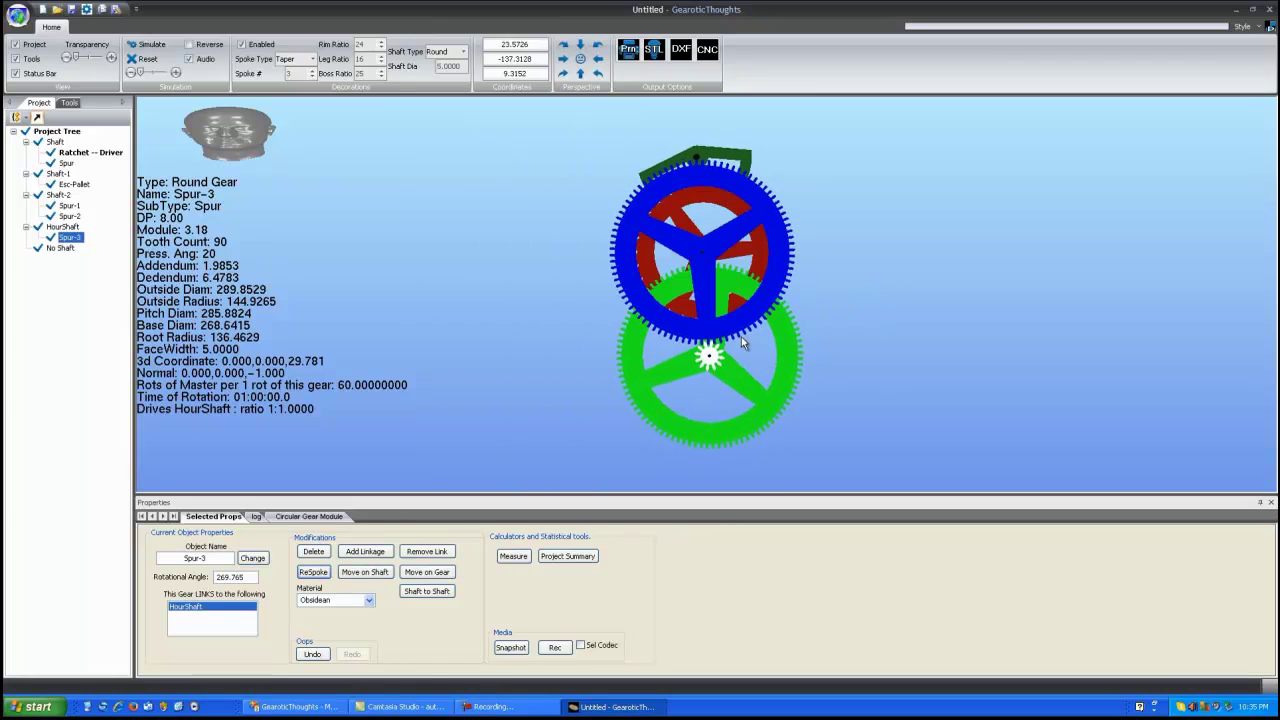
Compare the modules and dimensions of the 96-tooth wheel and the 90-tooth gear on HourShaft
click(835, 346)
scroll(750, 384, up, 3)
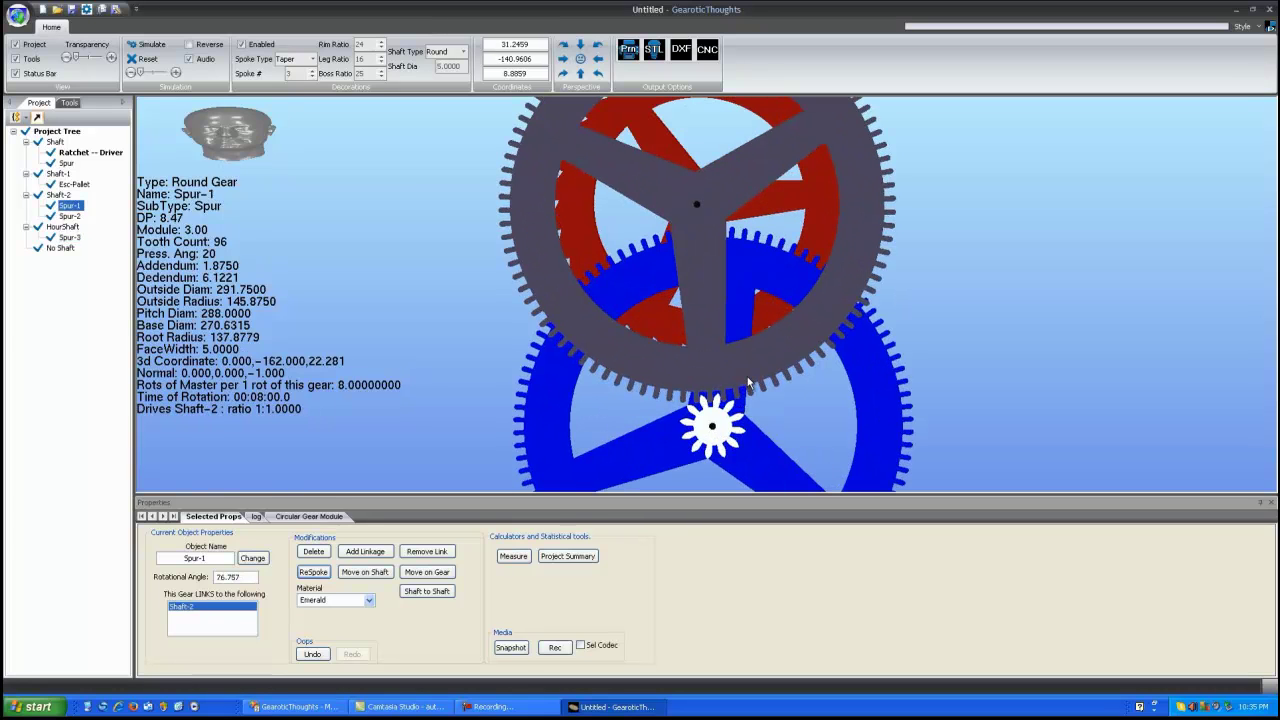
scroll(750, 384, down, 1)
click(557, 268)
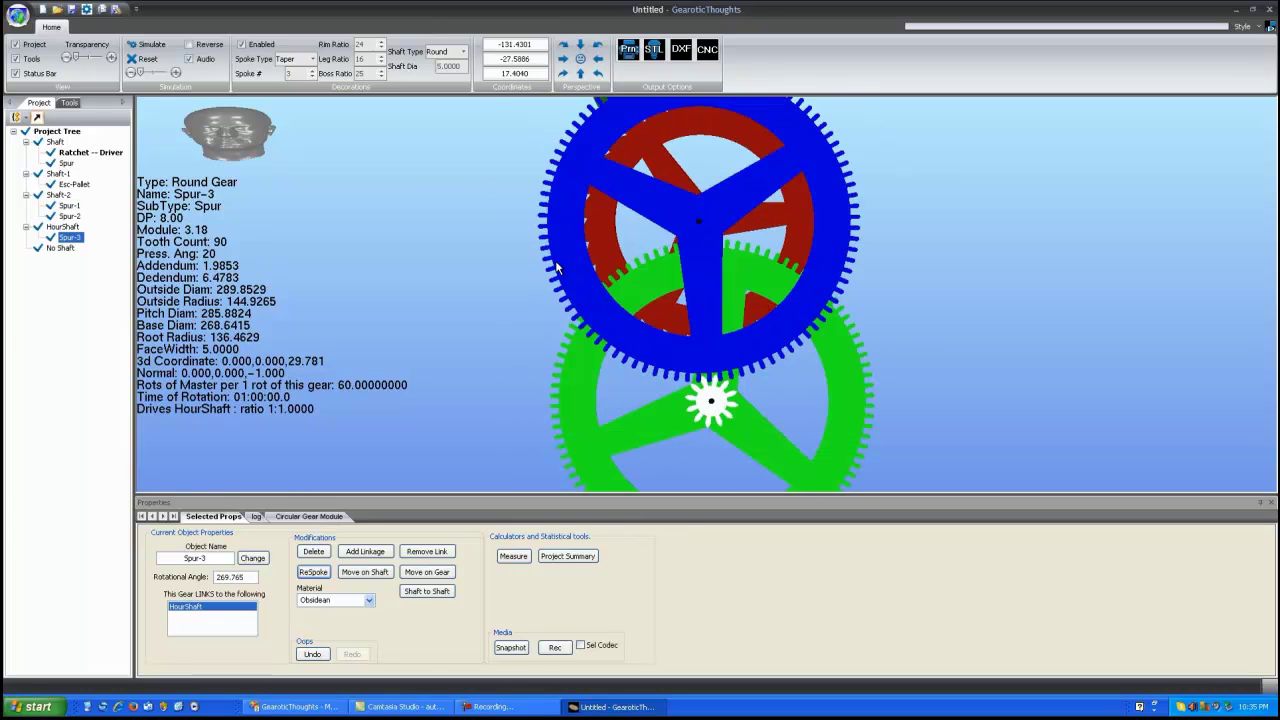
mouse_move(1005, 315)
mouse_down()
mouse_move(784, 310)
mouse_move(980, 315)
mouse_up()
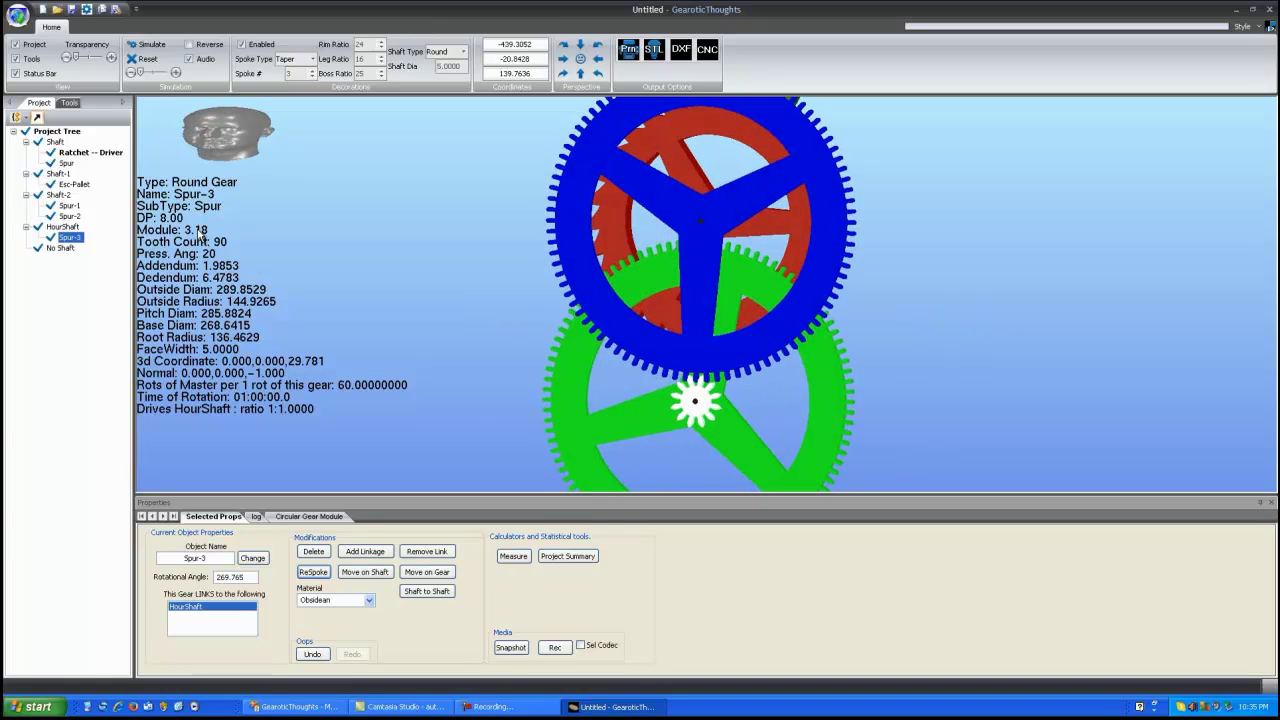
click(962, 300)
scroll(891, 297, down, 3)
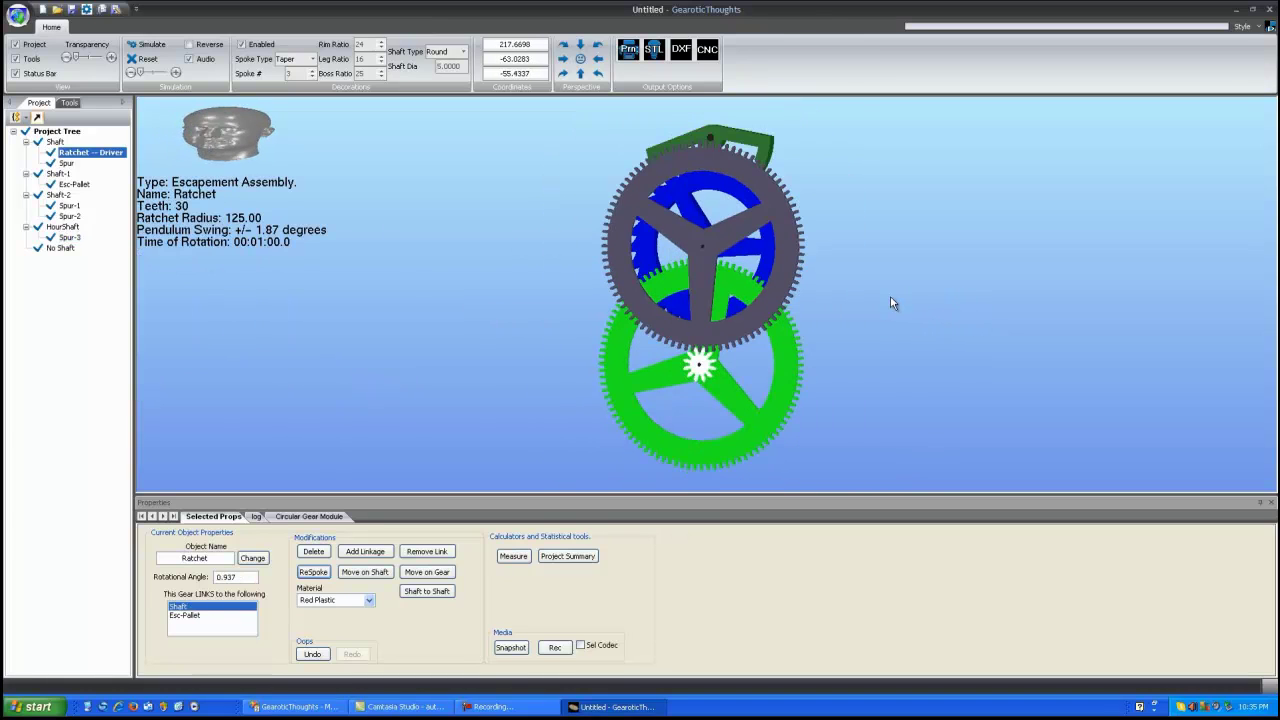
Examine the mesh between the 12-tooth pinion and the 90-tooth gear, and check HourShaft's rotation time
drag(862, 295, 923, 289)
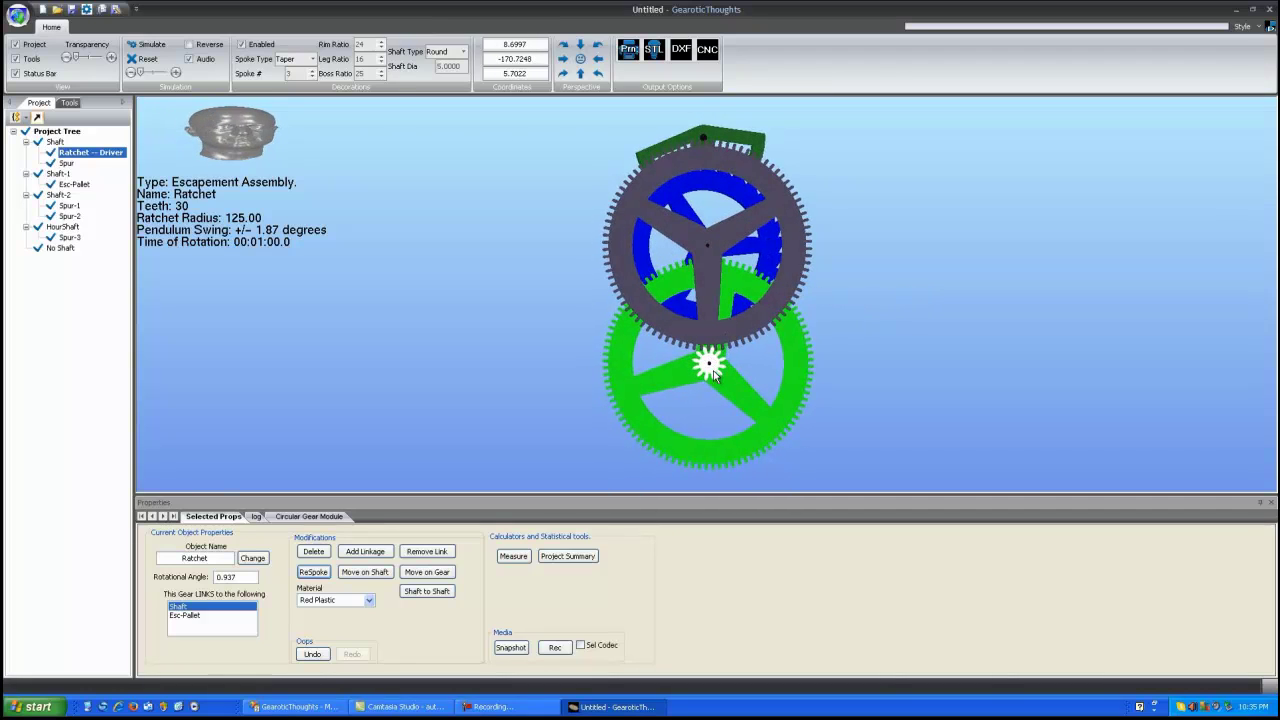
scroll(708, 398, up, 1)
scroll(822, 312, up, 4)
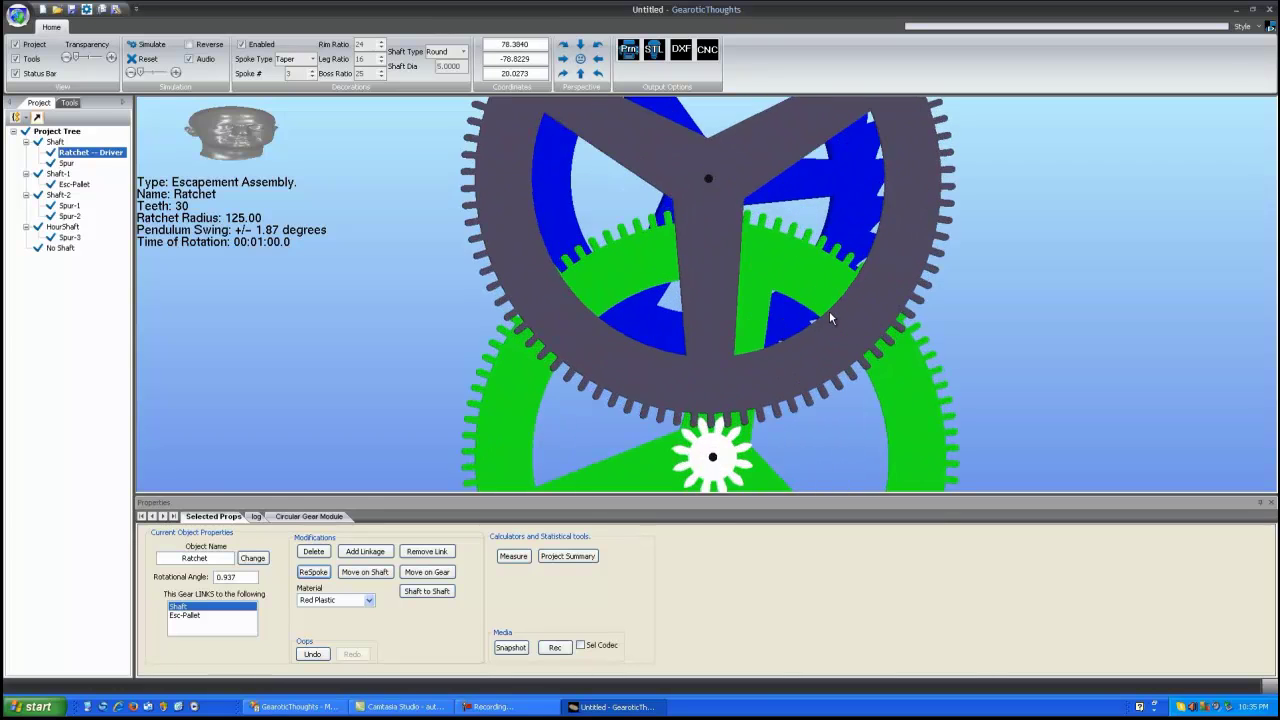
scroll(829, 310, down, 3)
mouse_move(789, 289)
mouse_down()
mouse_move(503, 300)
mouse_move(795, 311)
mouse_up()
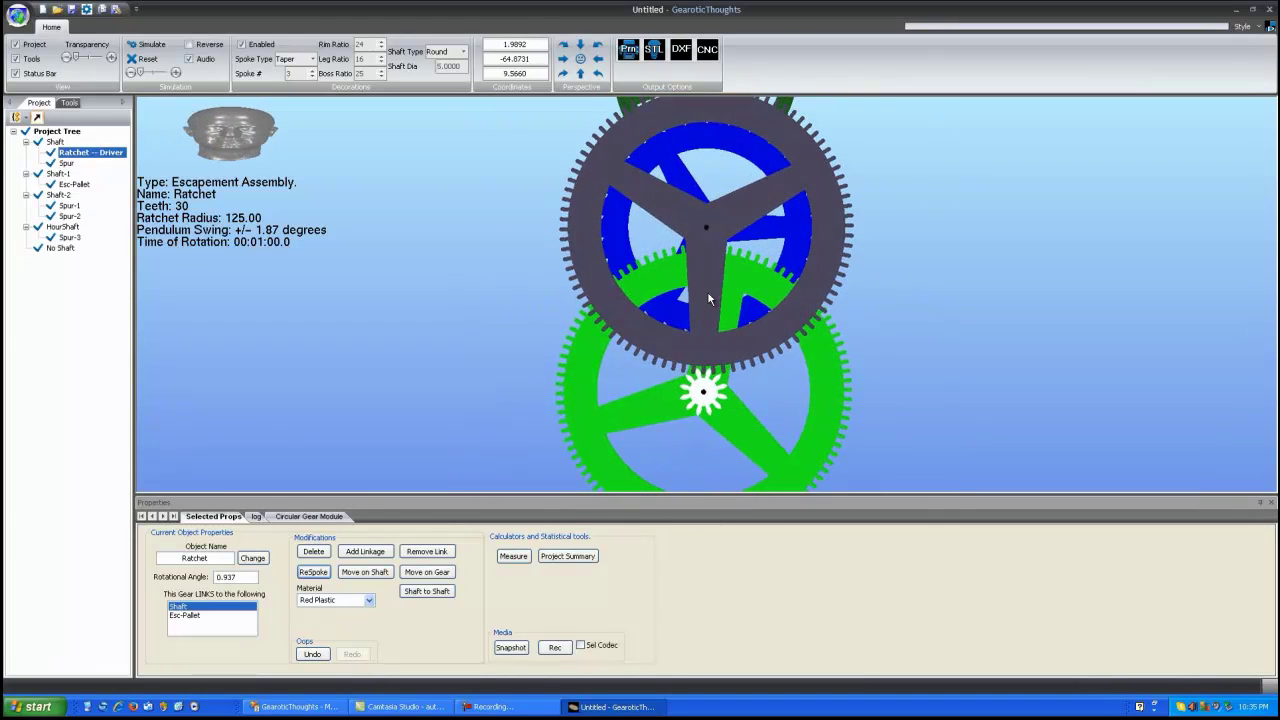
scroll(707, 291, down, 2)
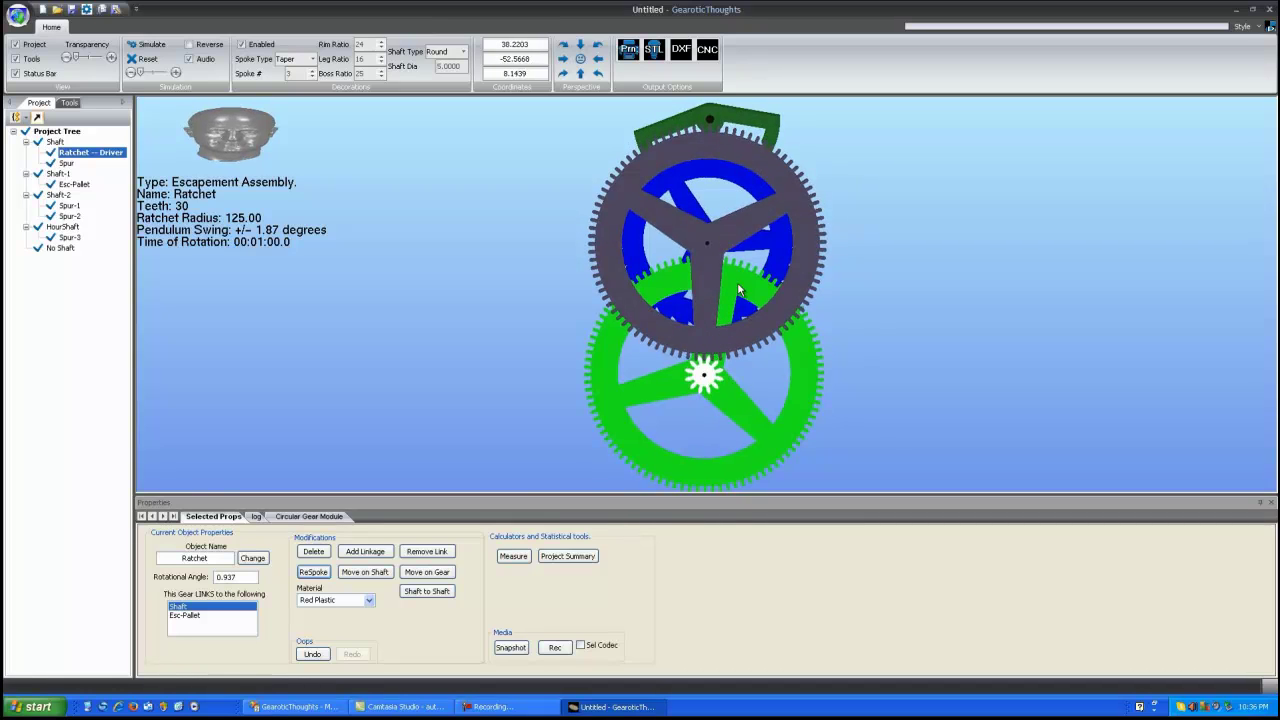
scroll(701, 282, up, 1)
scroll(701, 282, down, 1)
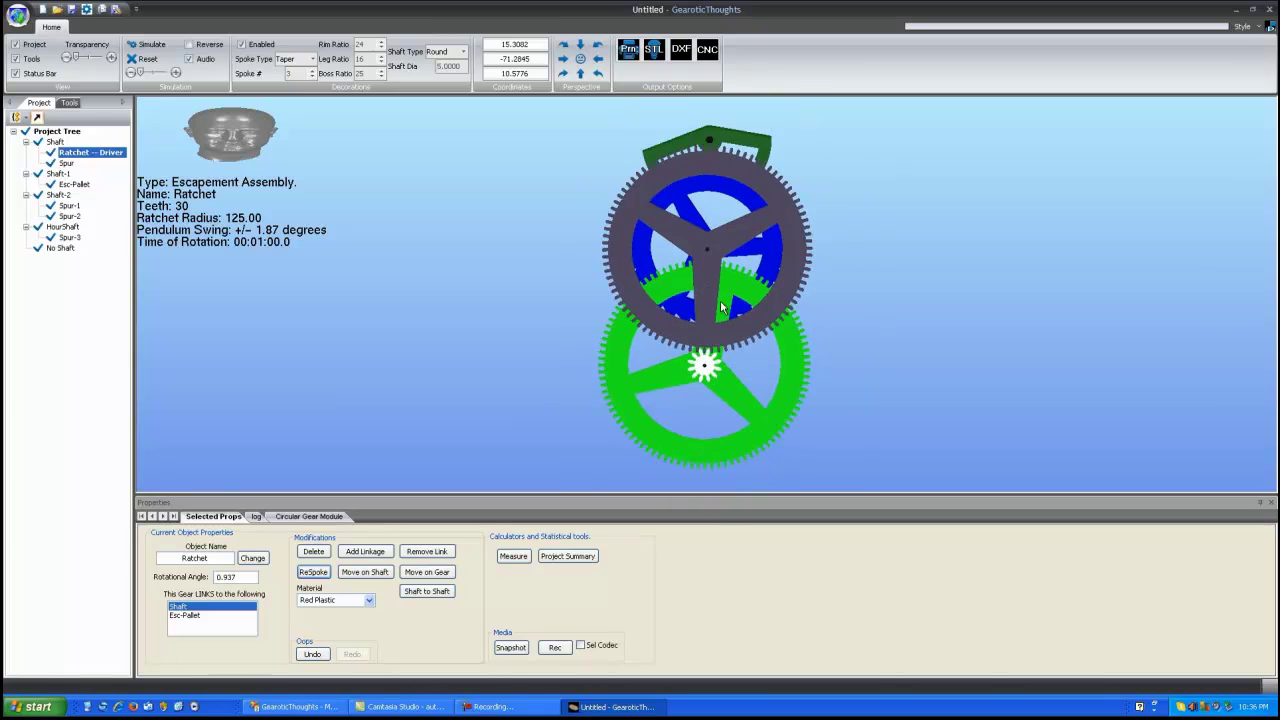
drag(720, 302, 778, 302)
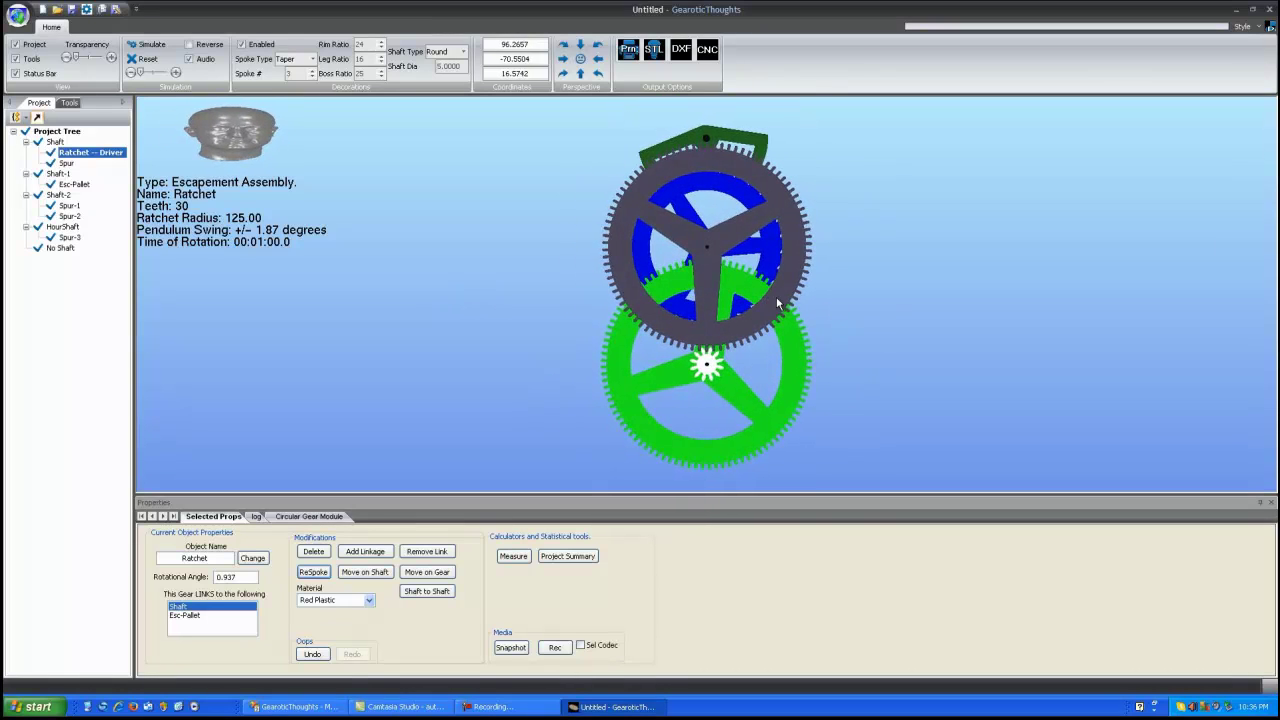
drag(843, 261, 430, 300)
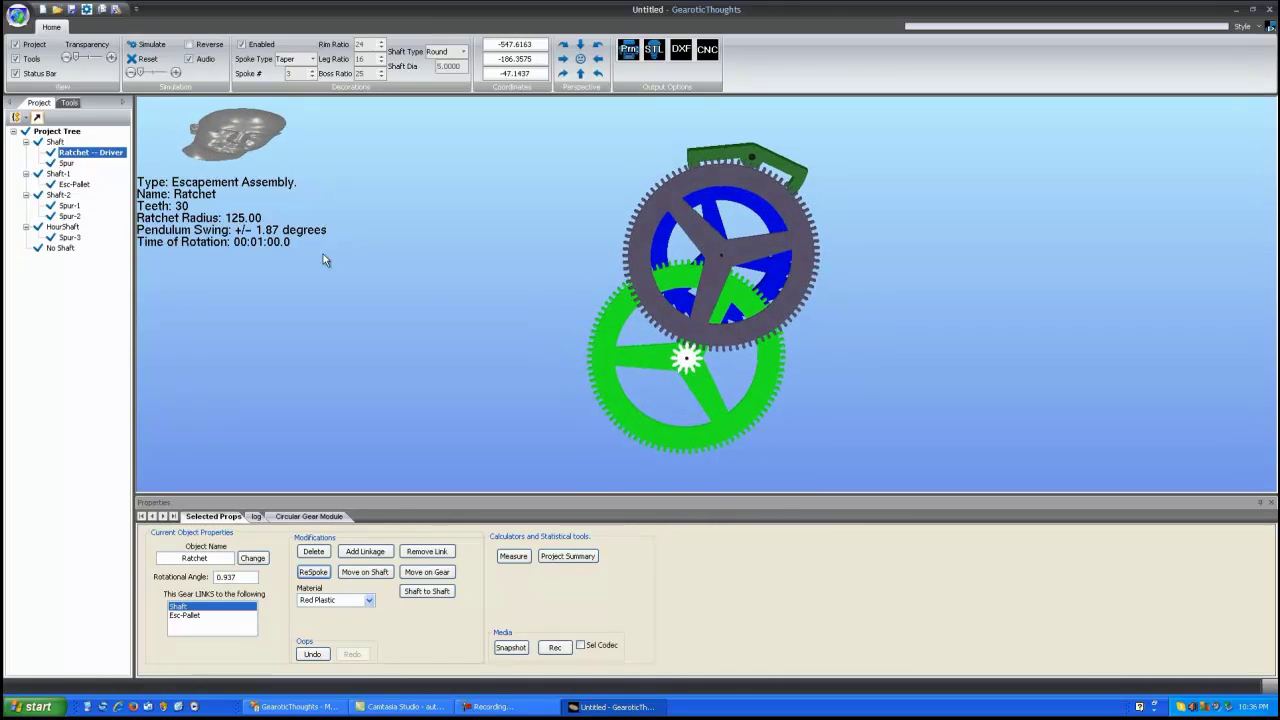
click(63, 227)
drag(691, 256, 733, 287)
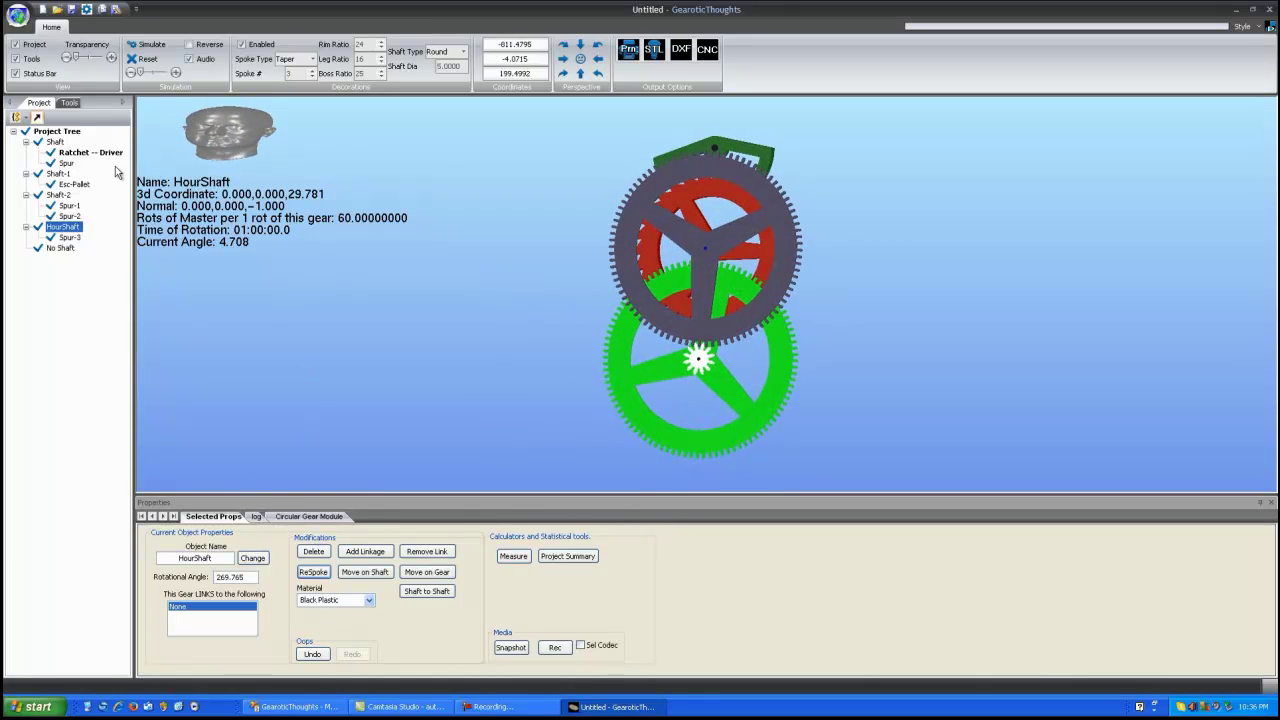
Use AutoTrain to search for two-pair gear trains with the preset Hour to 12 hours ratio
click(69, 103)
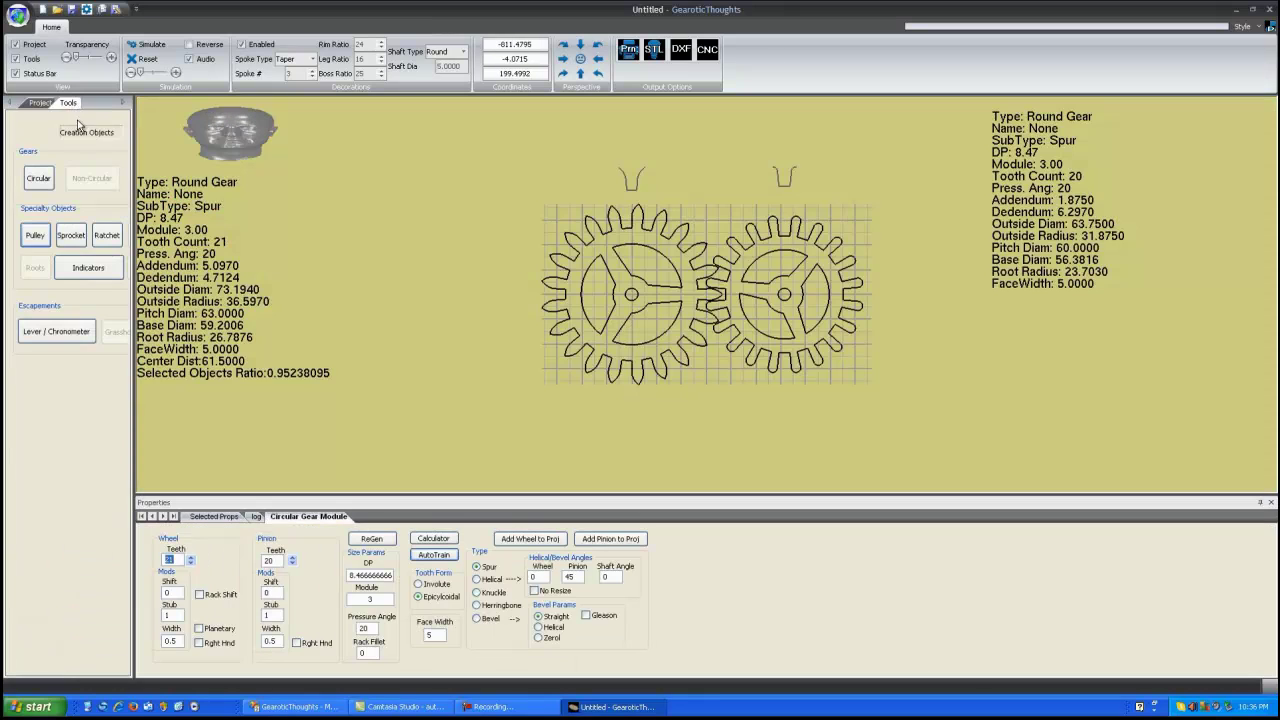
click(43, 183)
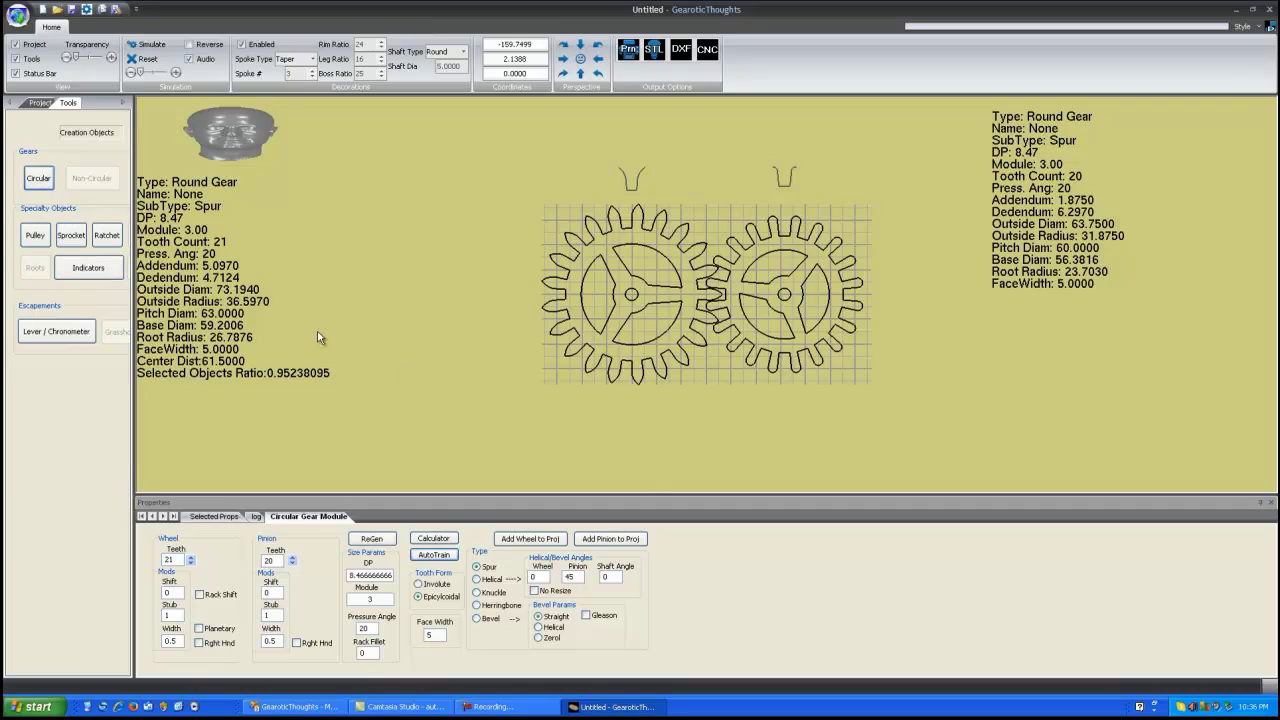
click(436, 558)
click(817, 262)
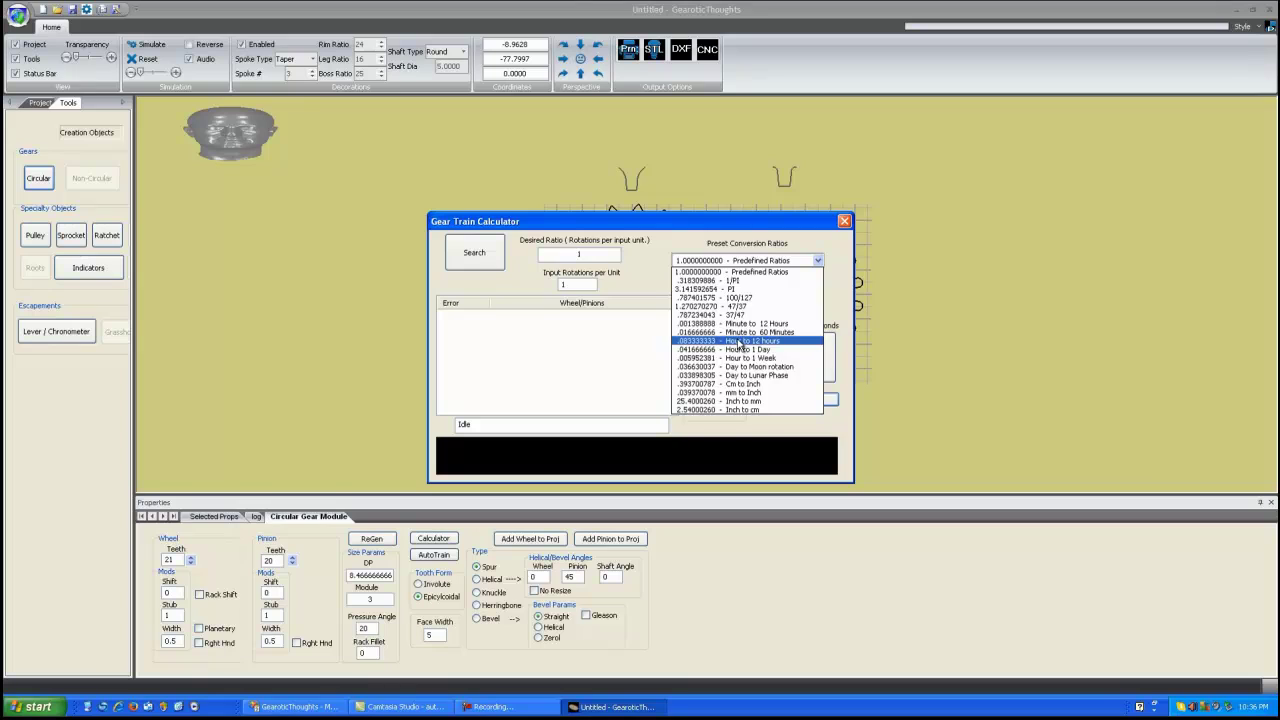
click(739, 342)
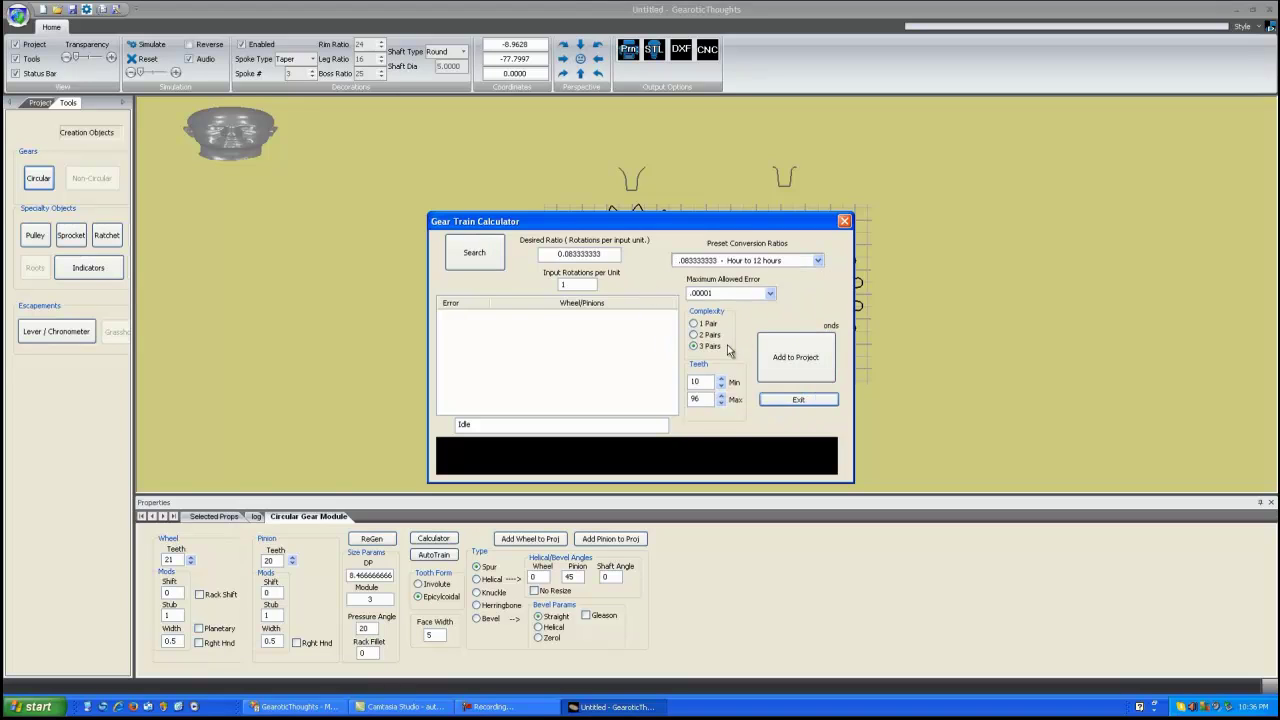
click(458, 260)
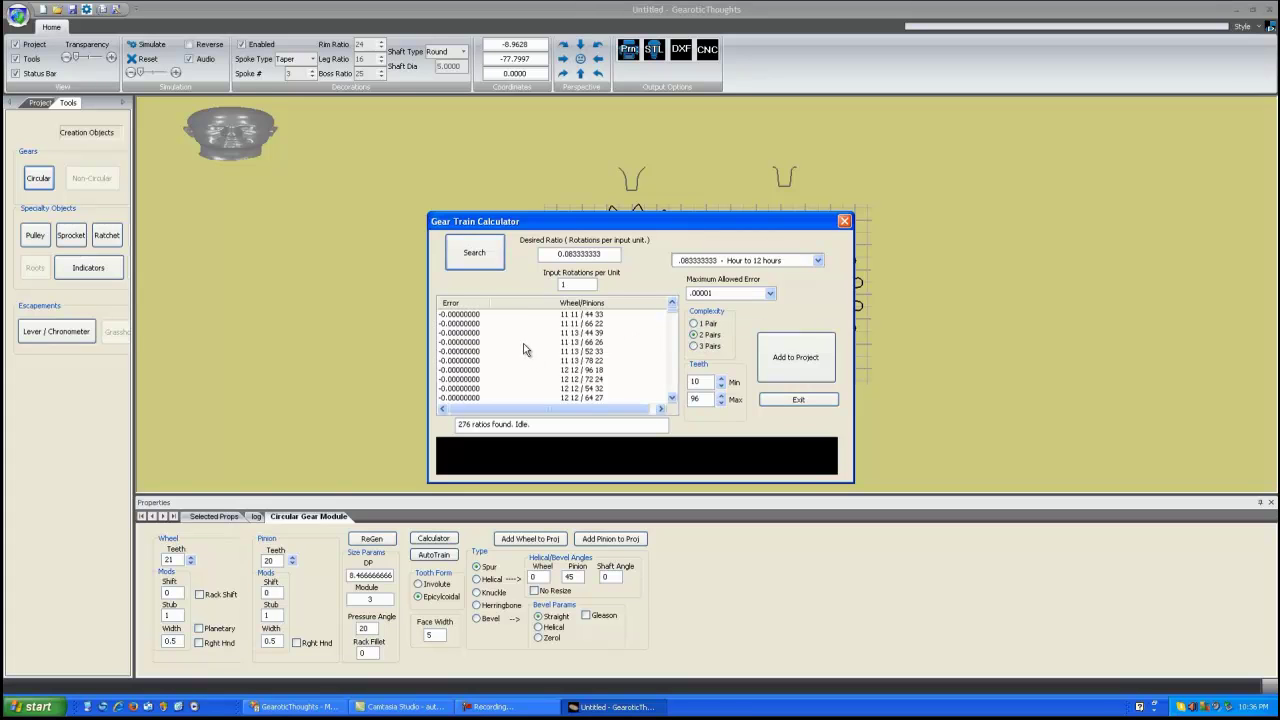
Add the 11 11 / 44 33 gear train to the project, attached to HourShaft about 19.3 from the shaft centre
click(499, 316)
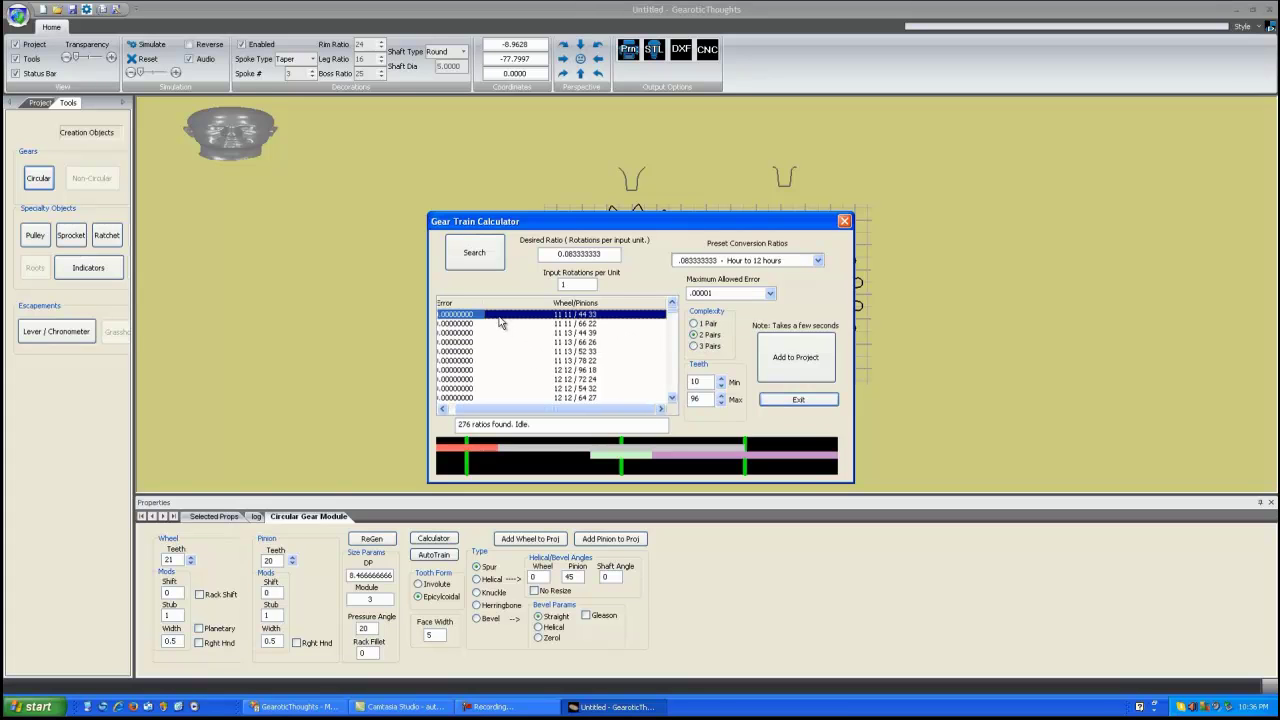
click(803, 360)
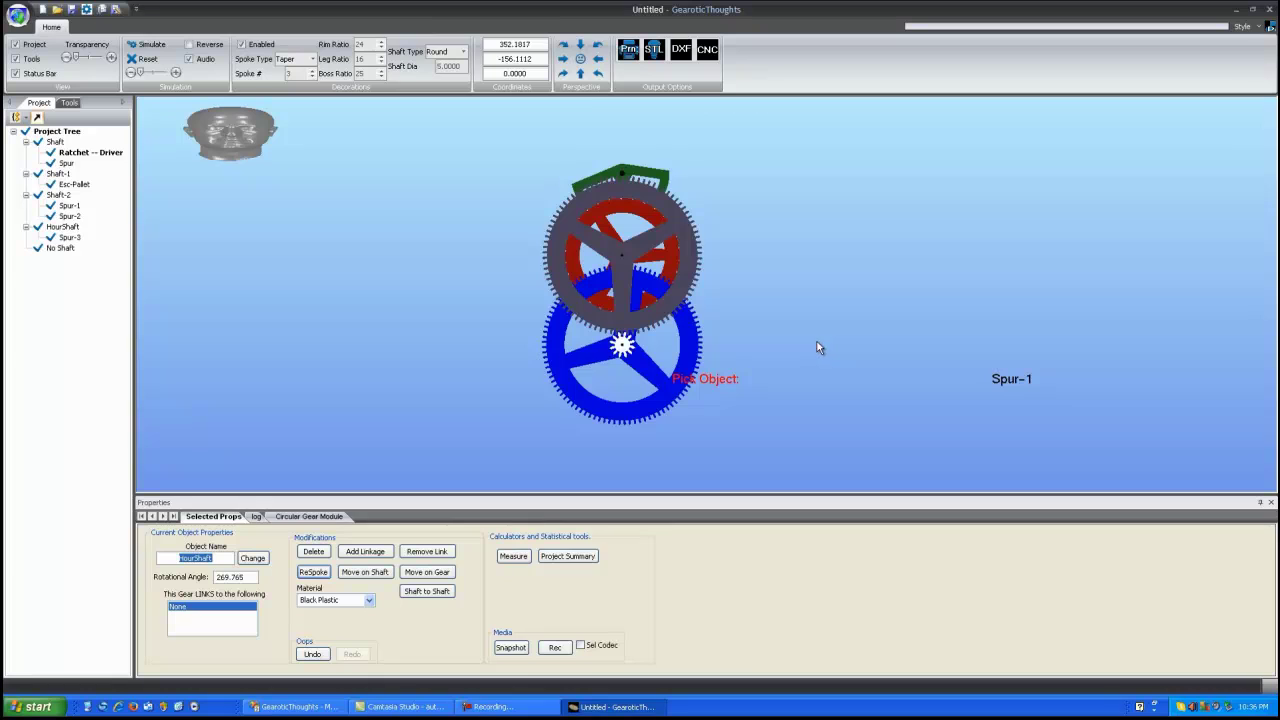
click(62, 228)
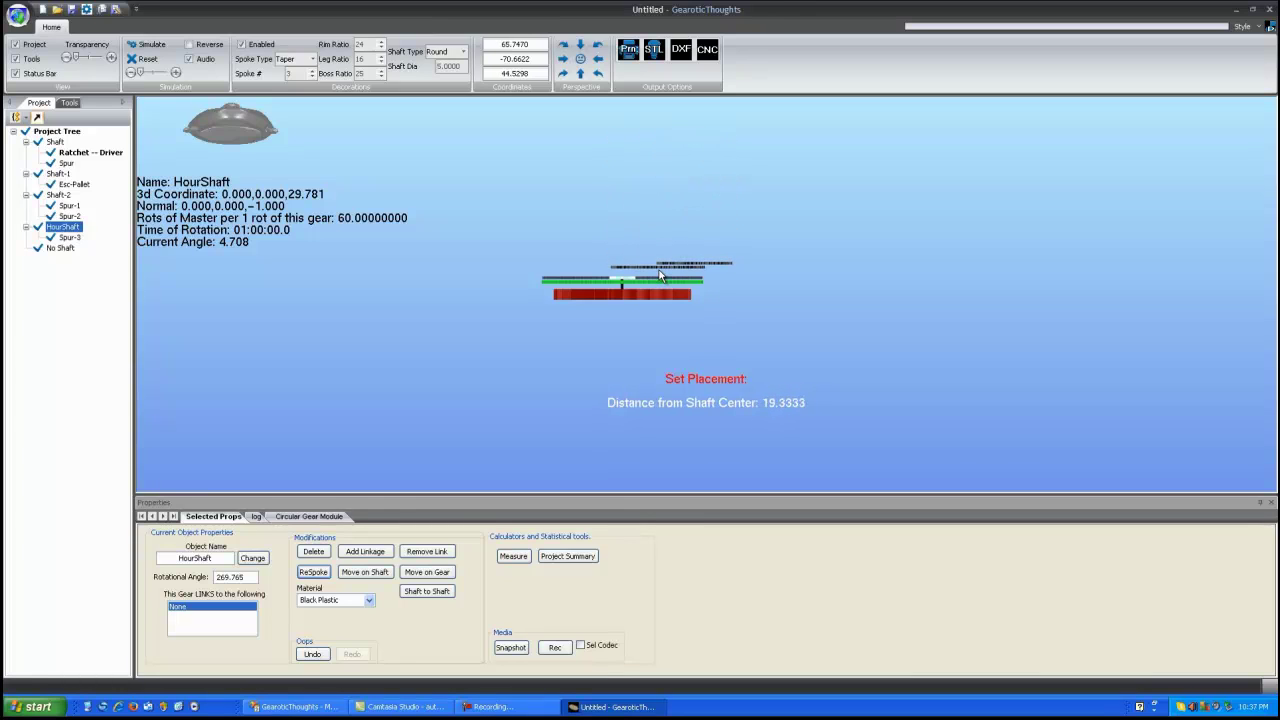
click(662, 274)
Examine the added 11 11 / 44 33 gear train and the rotation time of its final 33-tooth gear
mouse_move(678, 336)
mouse_down()
mouse_move(720, 260)
mouse_move(695, 217)
mouse_move(661, 335)
mouse_move(680, 343)
mouse_move(657, 323)
mouse_up()
scroll(597, 281, up, 3)
right_drag(596, 282, 710, 289)
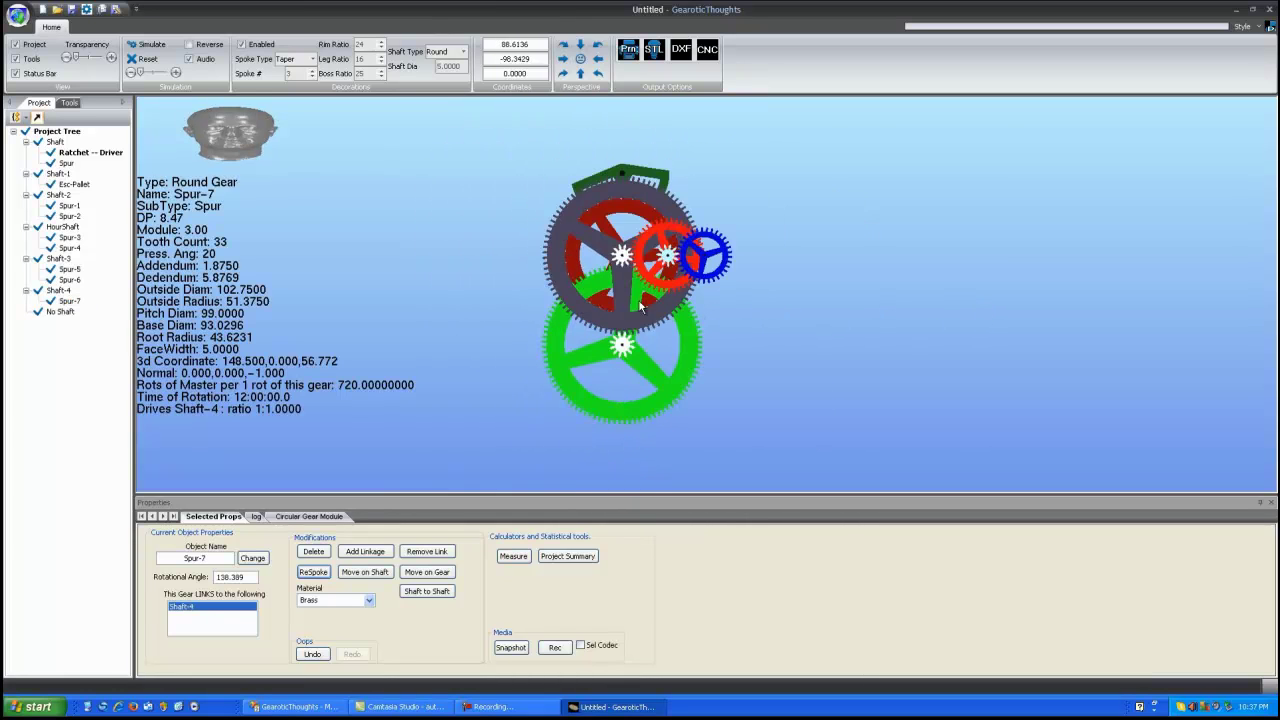
scroll(640, 302, up, 5)
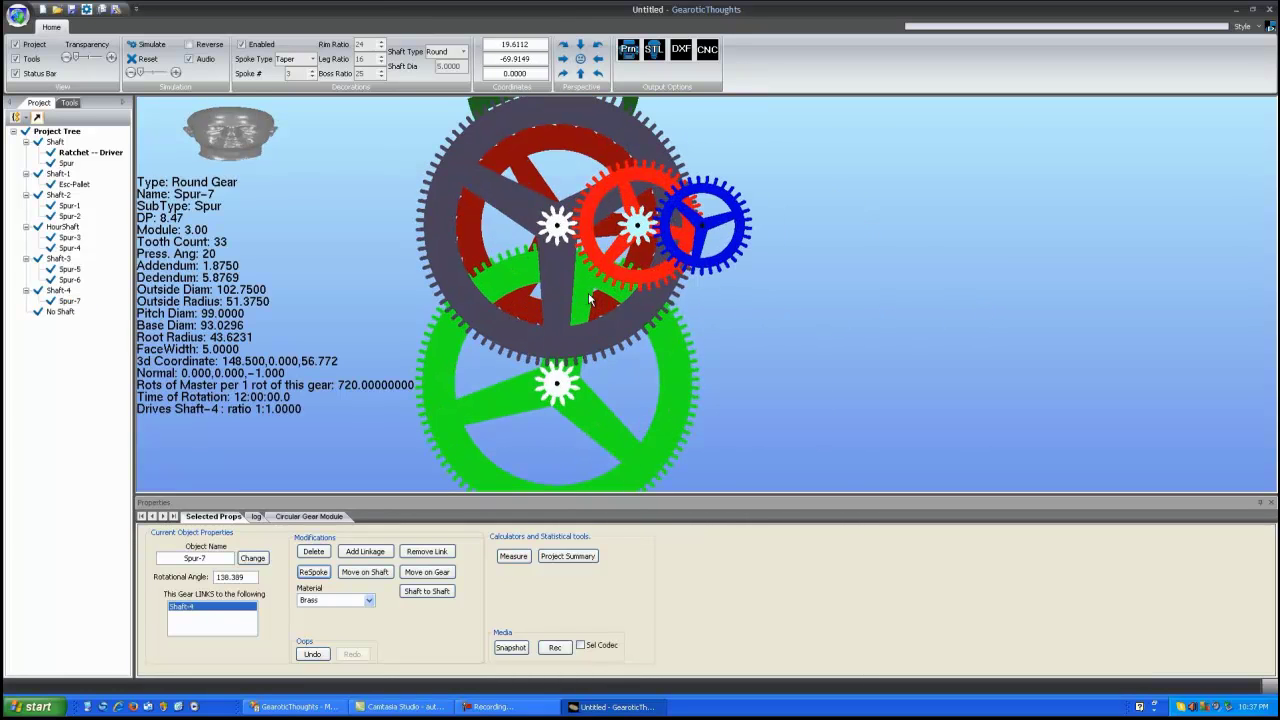
right_drag(571, 288, 745, 311)
scroll(745, 311, up, 1)
scroll(745, 311, up, 3)
scroll(745, 312, down, 3)
scroll(745, 318, down, 3)
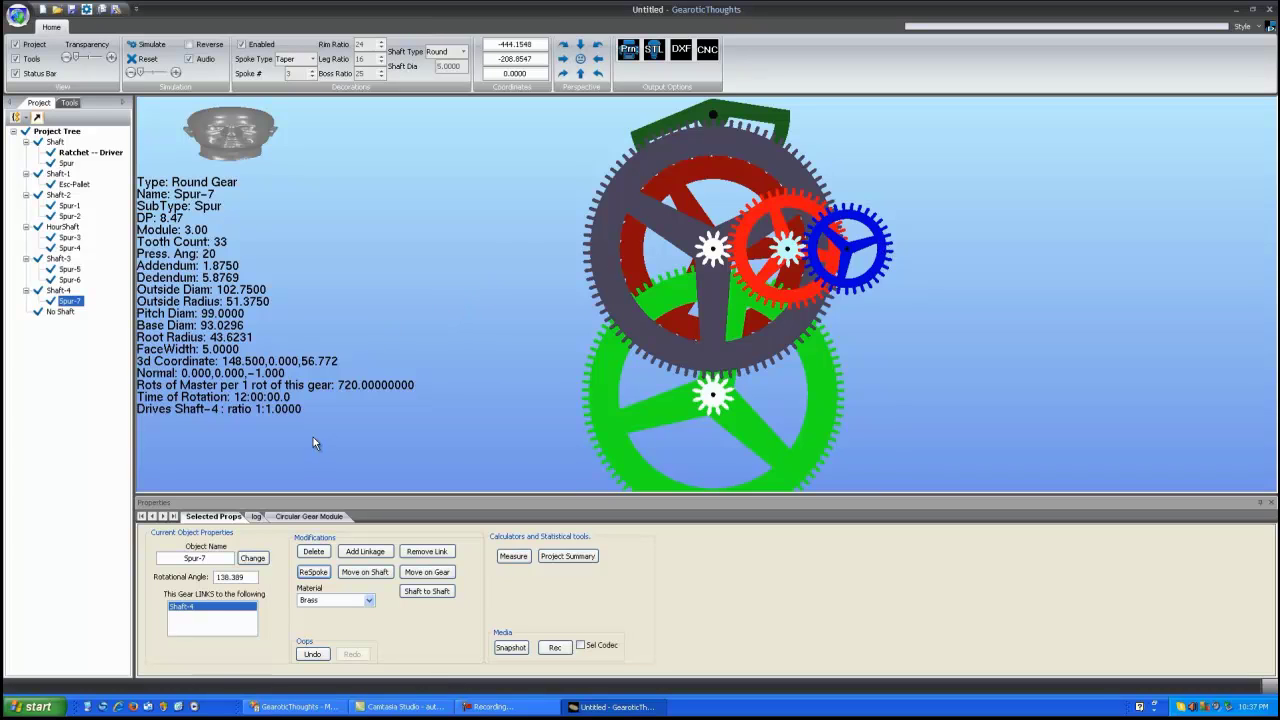
Rename the final 33-tooth gear on Shaft-4 as 12hour
right_click(72, 309)
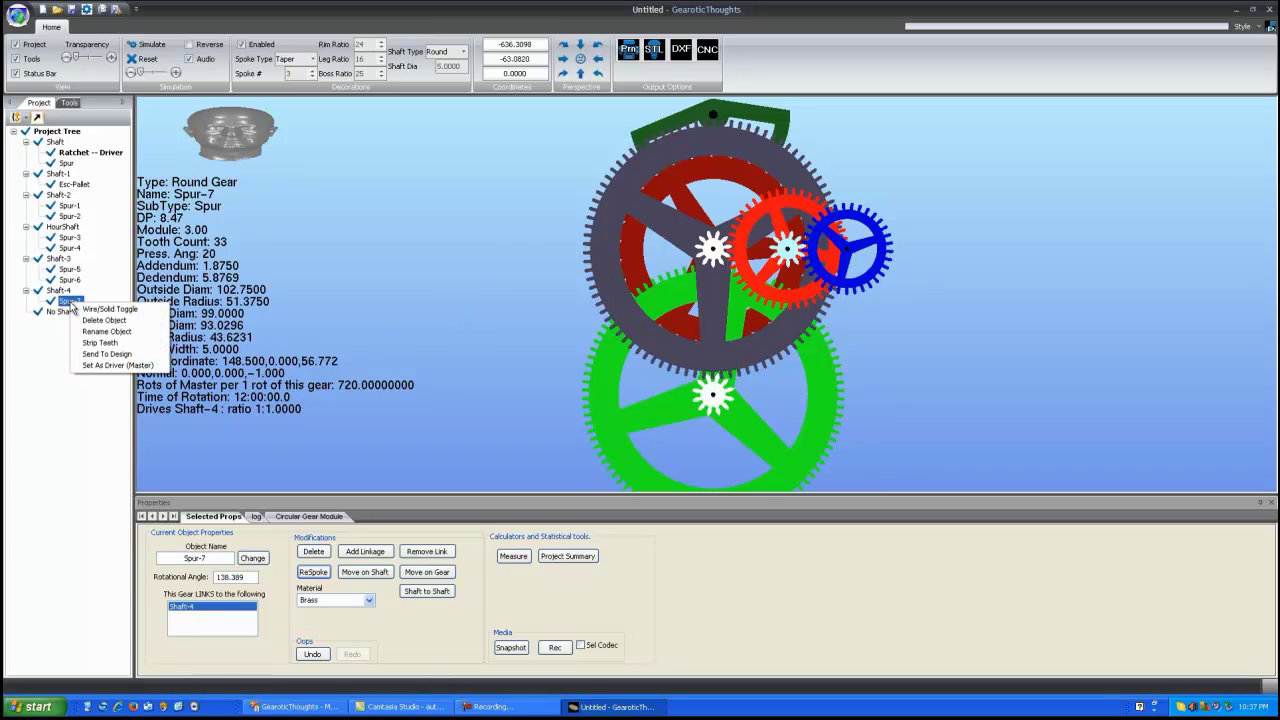
click(122, 332)
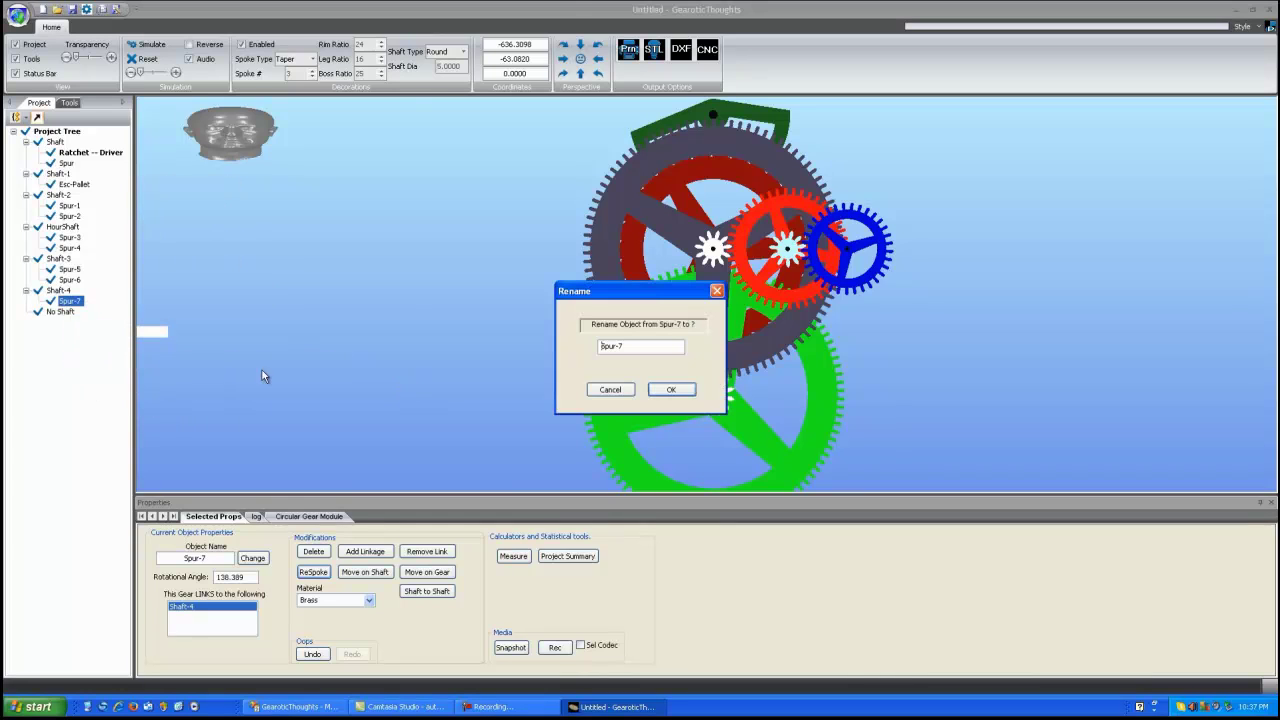
click(662, 393)
click(686, 389)
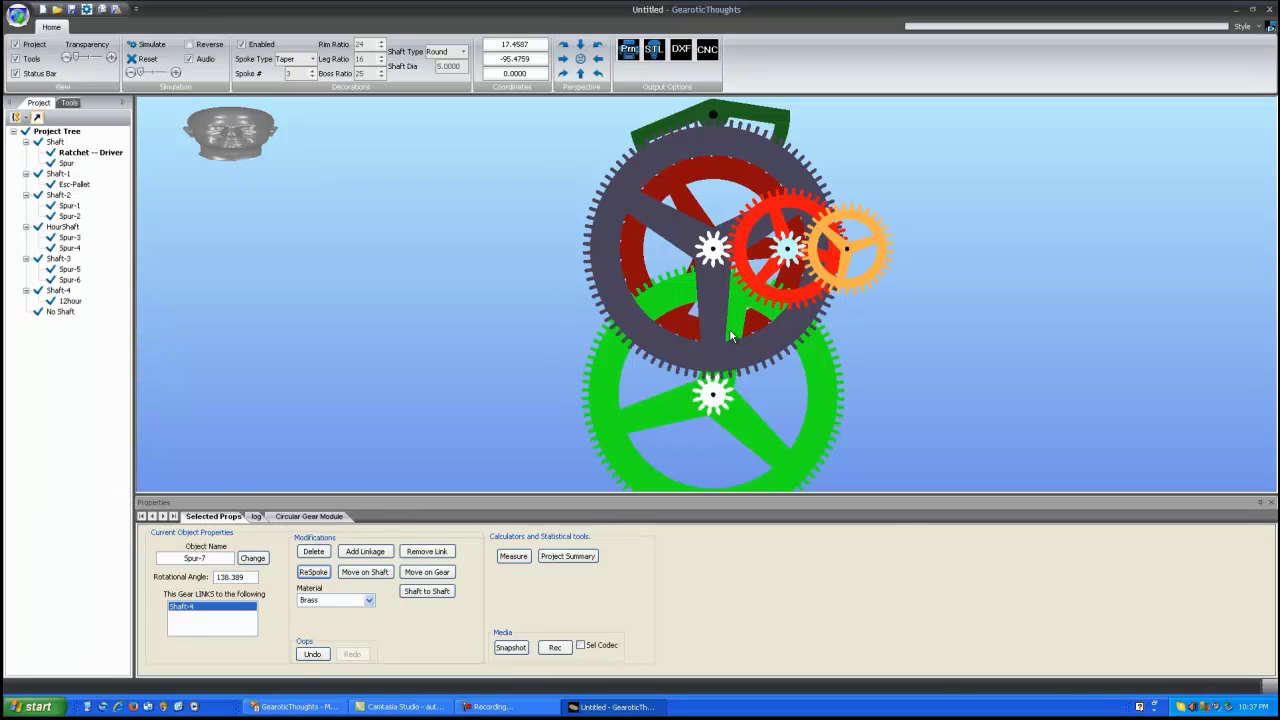
Align the 12hour gear's shaft with the ratchet's Shaft using Shaft to Shaft
click(885, 255)
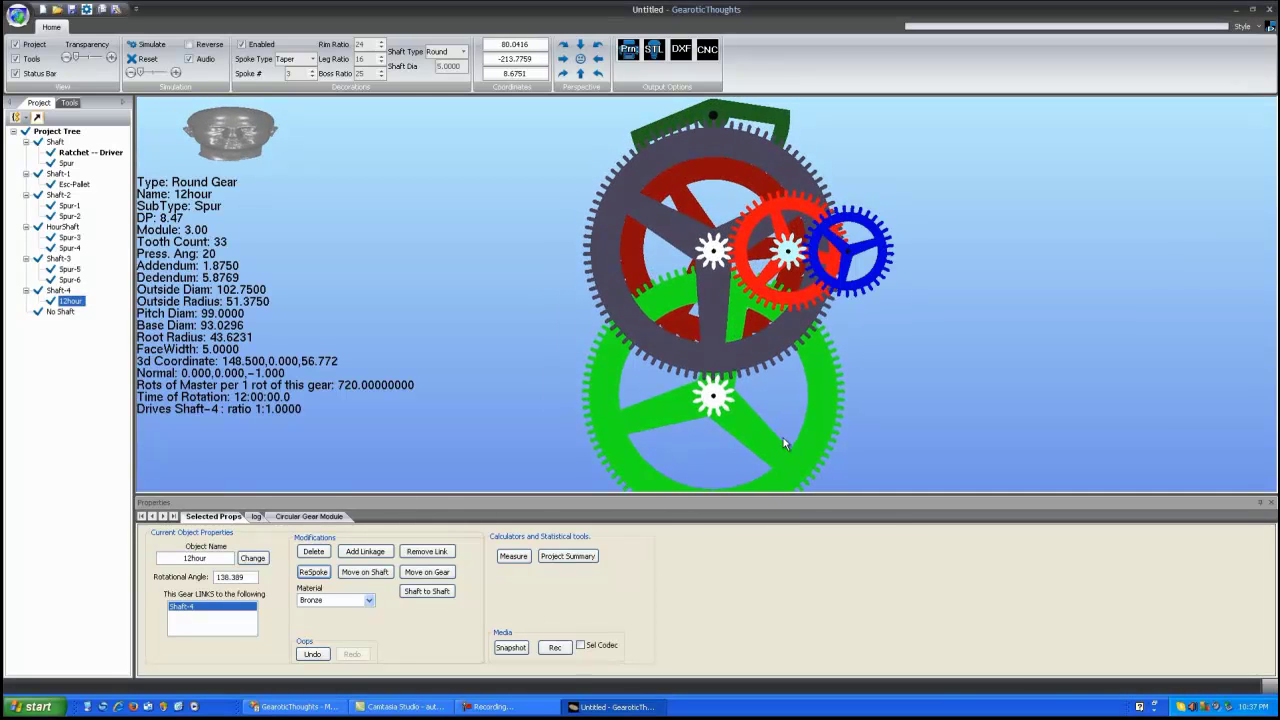
click(433, 595)
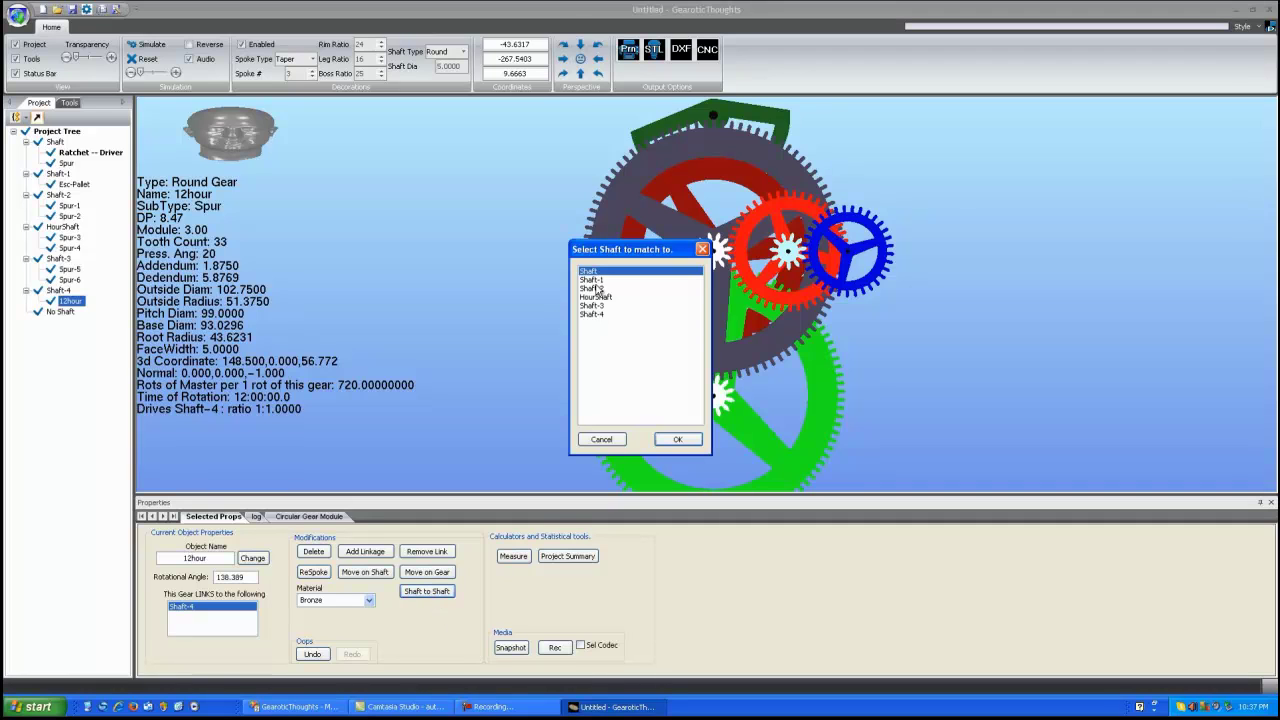
click(677, 441)
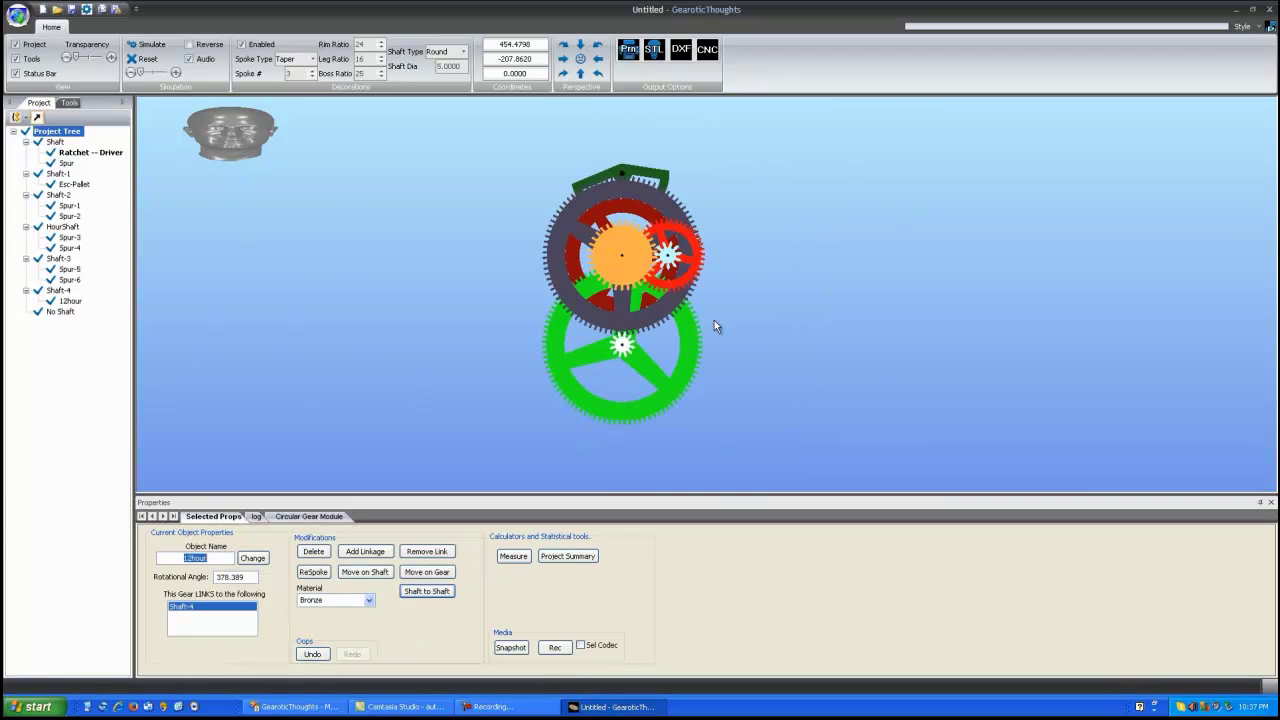
click(683, 371)
scroll(683, 371, up, 5)
drag(664, 337, 837, 380)
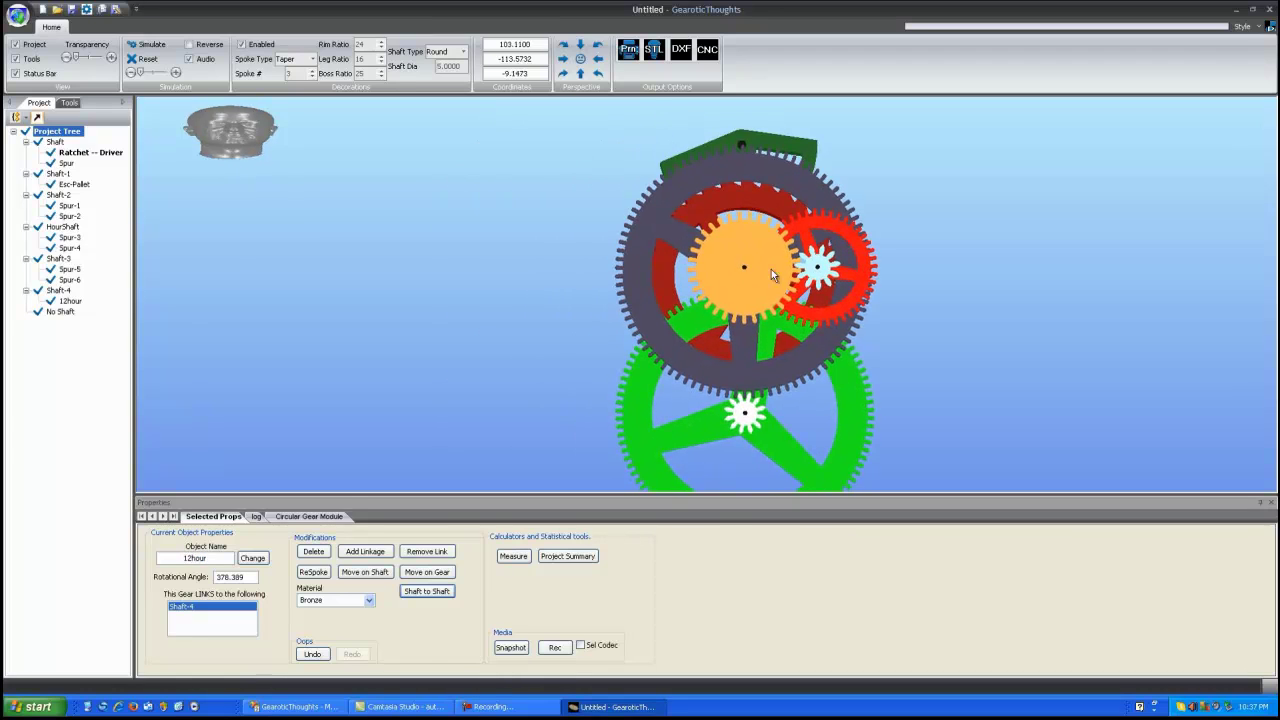
Respoke the realigned 12hour gear with three tapered spokes
click(739, 227)
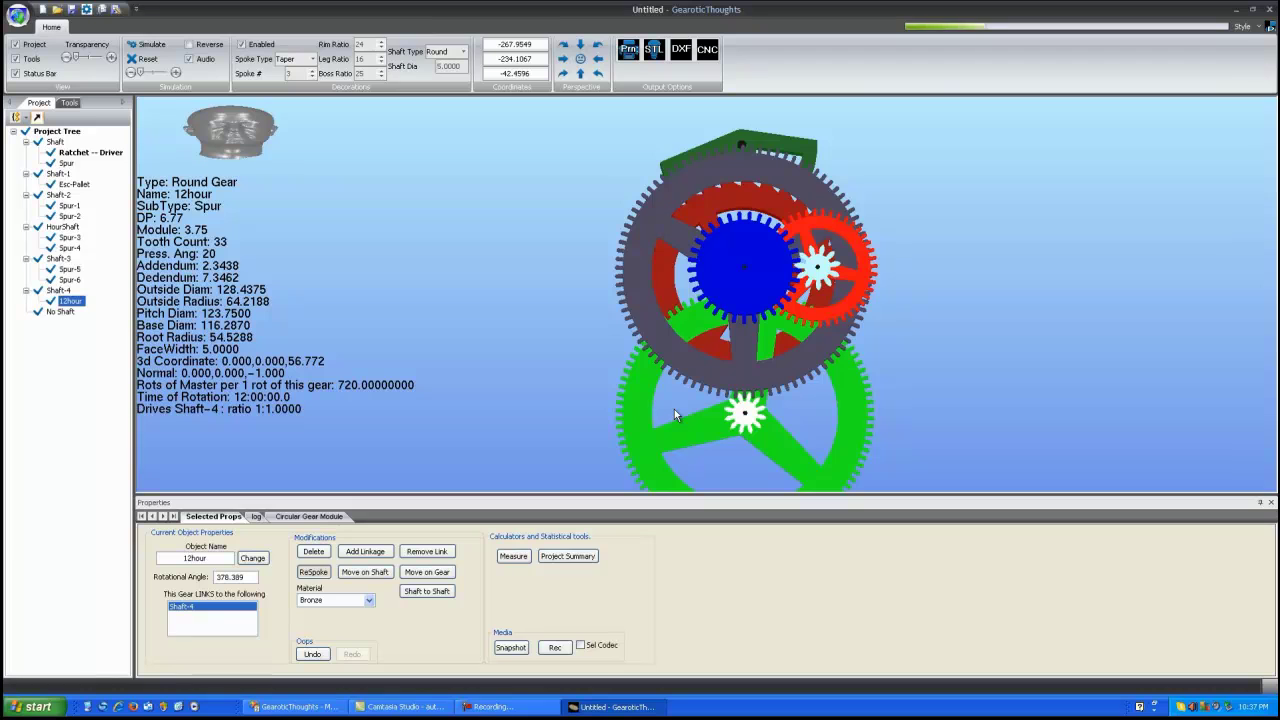
drag(750, 360, 752, 330)
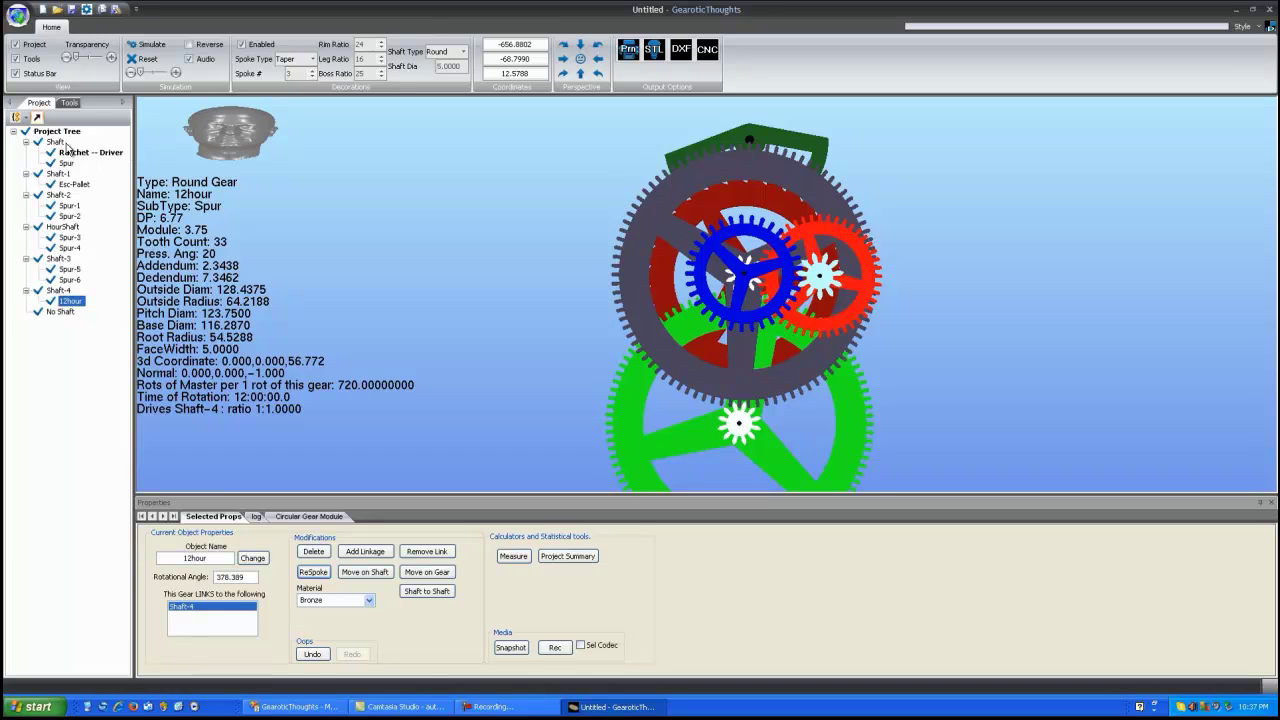
scroll(721, 366, down, 2)
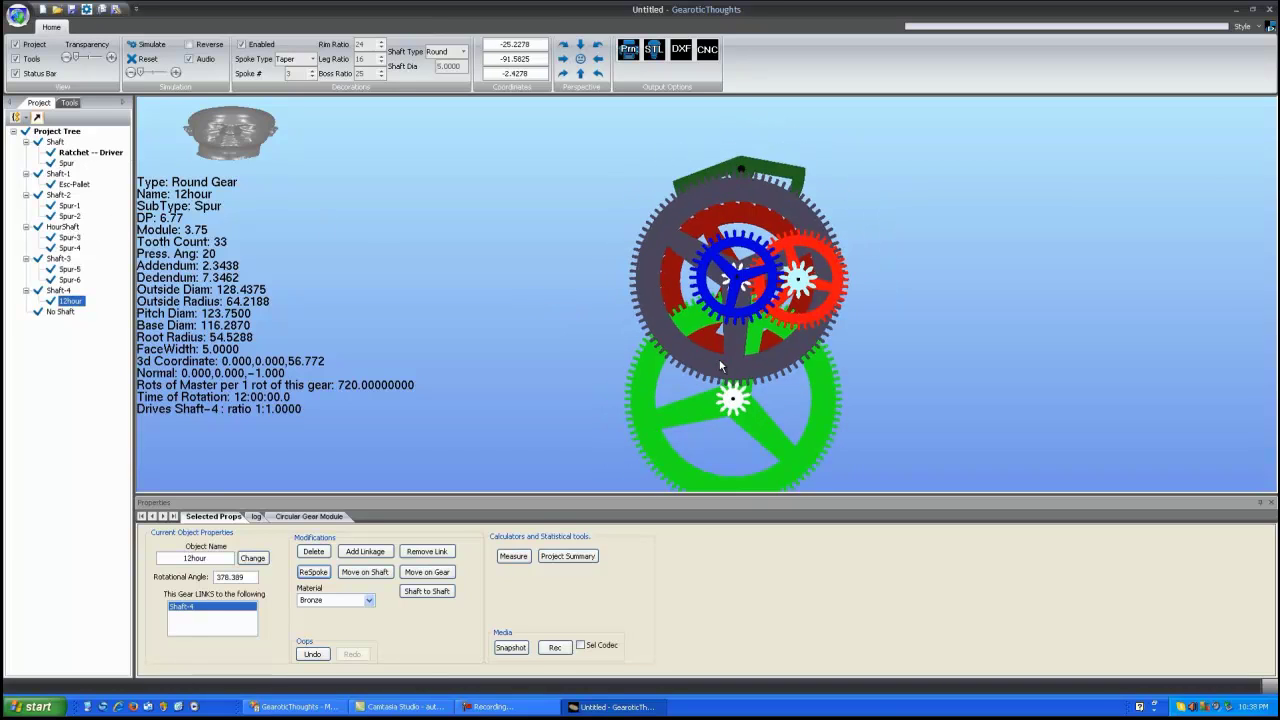
Add the 190 mm Basic8 indicator hand to the project on the ratchet's Shaft, in front of the gears
click(68, 103)
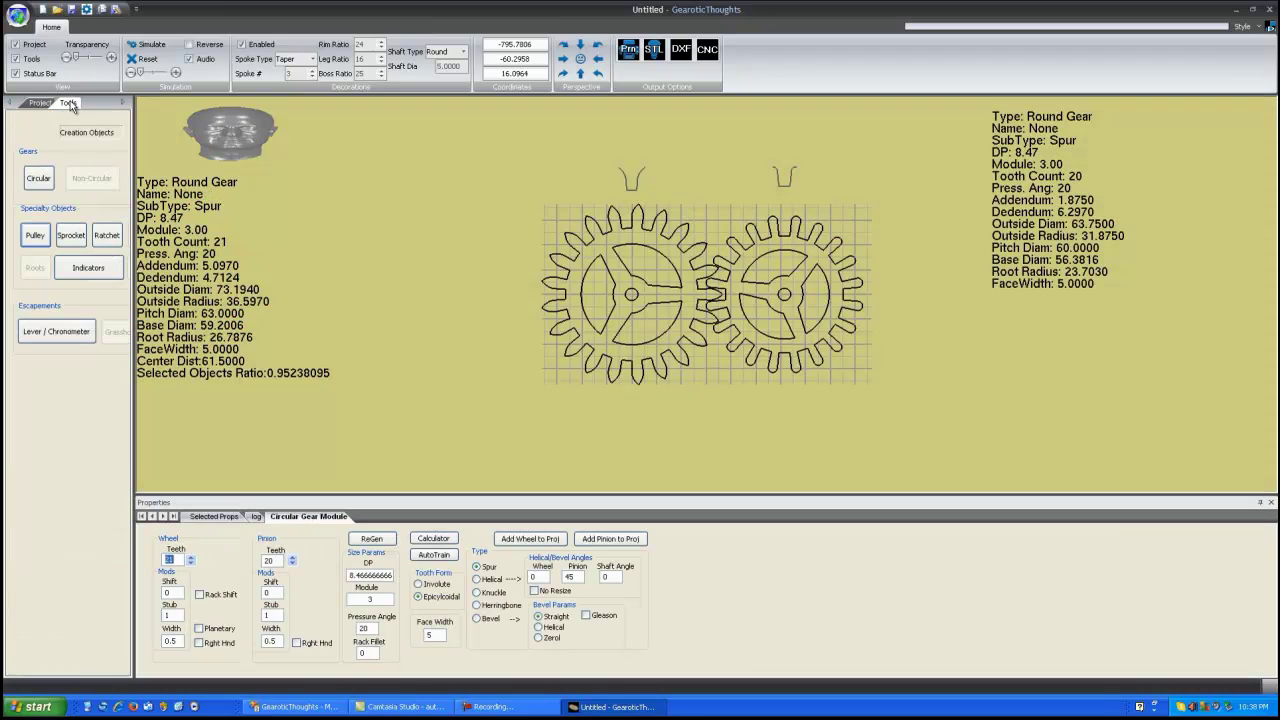
click(88, 268)
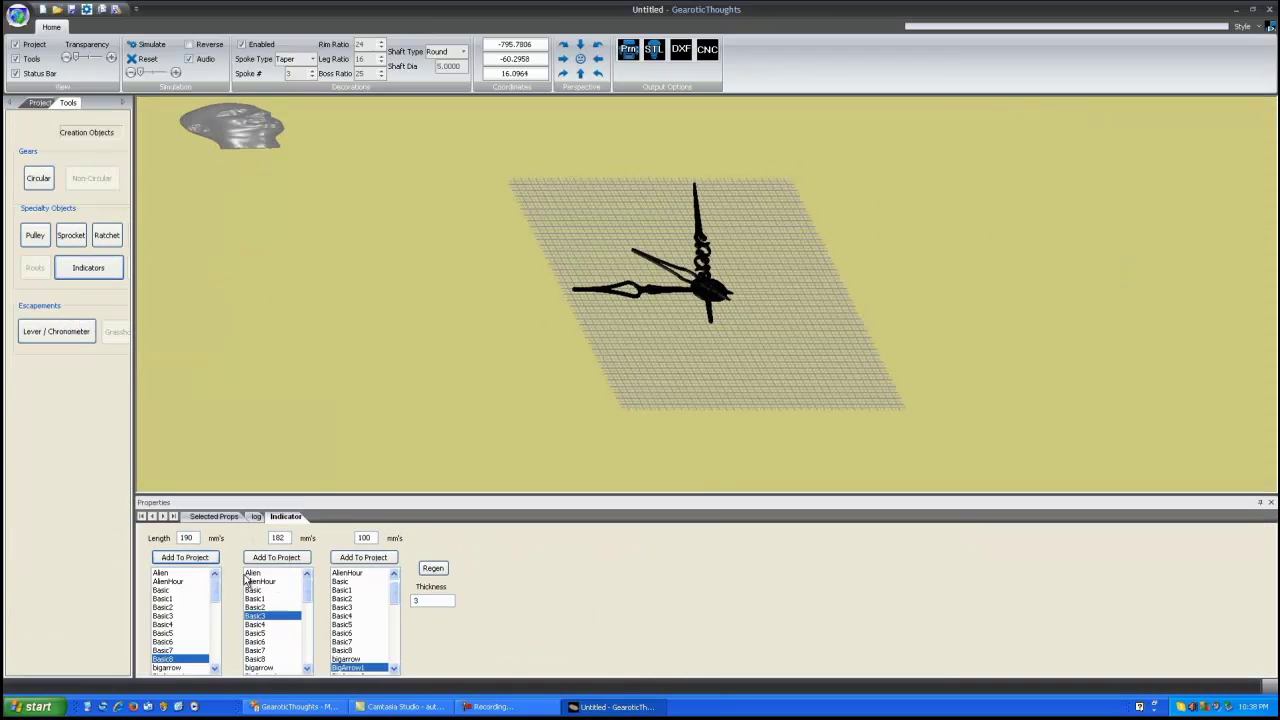
click(190, 562)
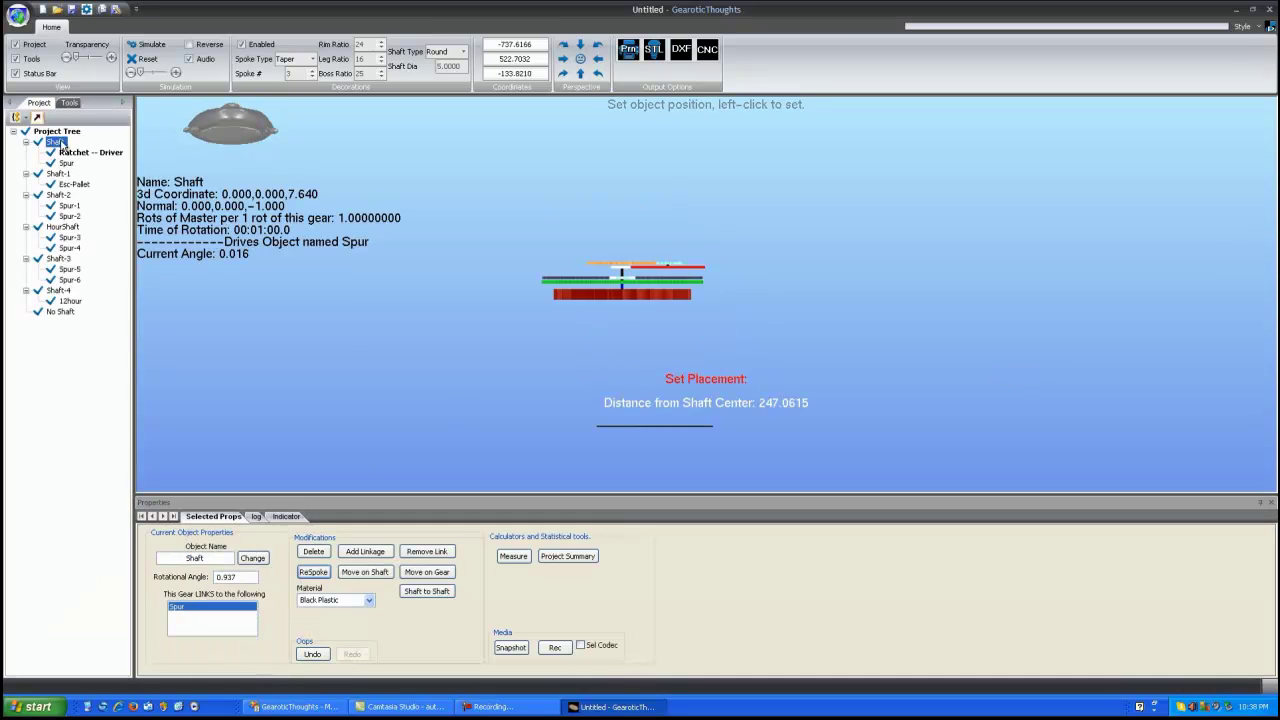
click(727, 250)
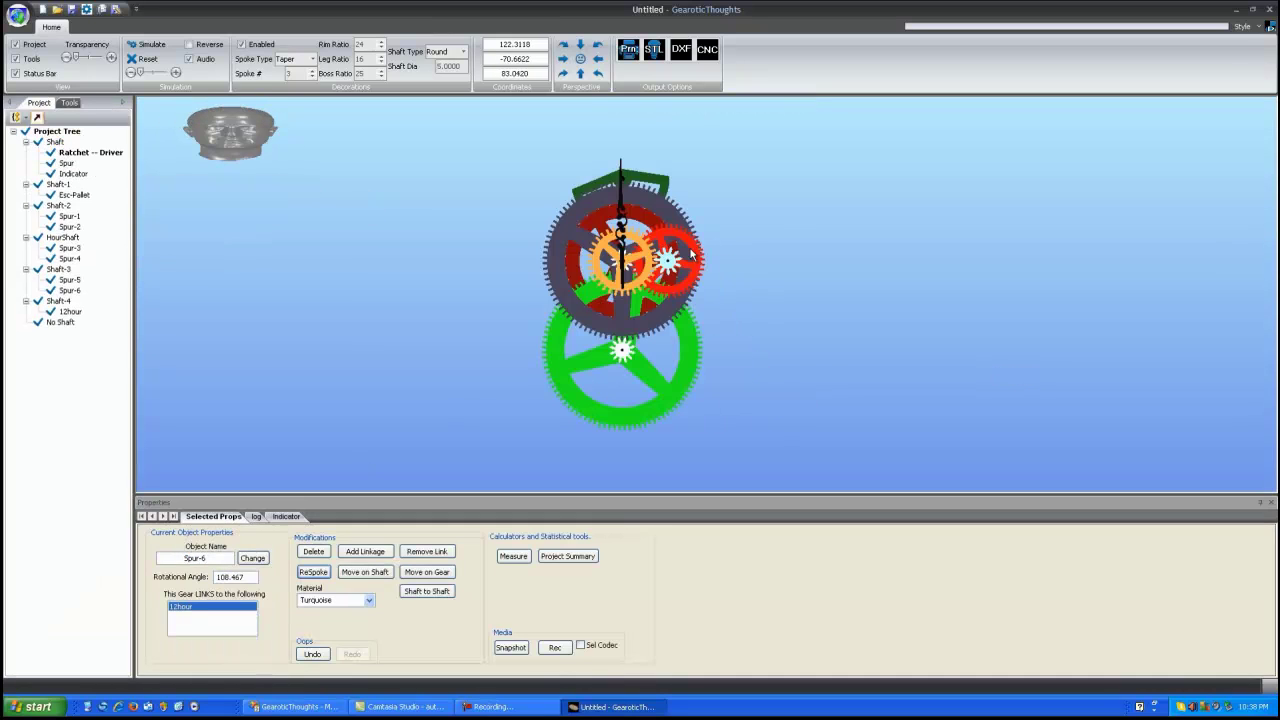
Add the 182 mm Basic3 indicator hand to the project on HourShaft, in front of the gears
click(68, 103)
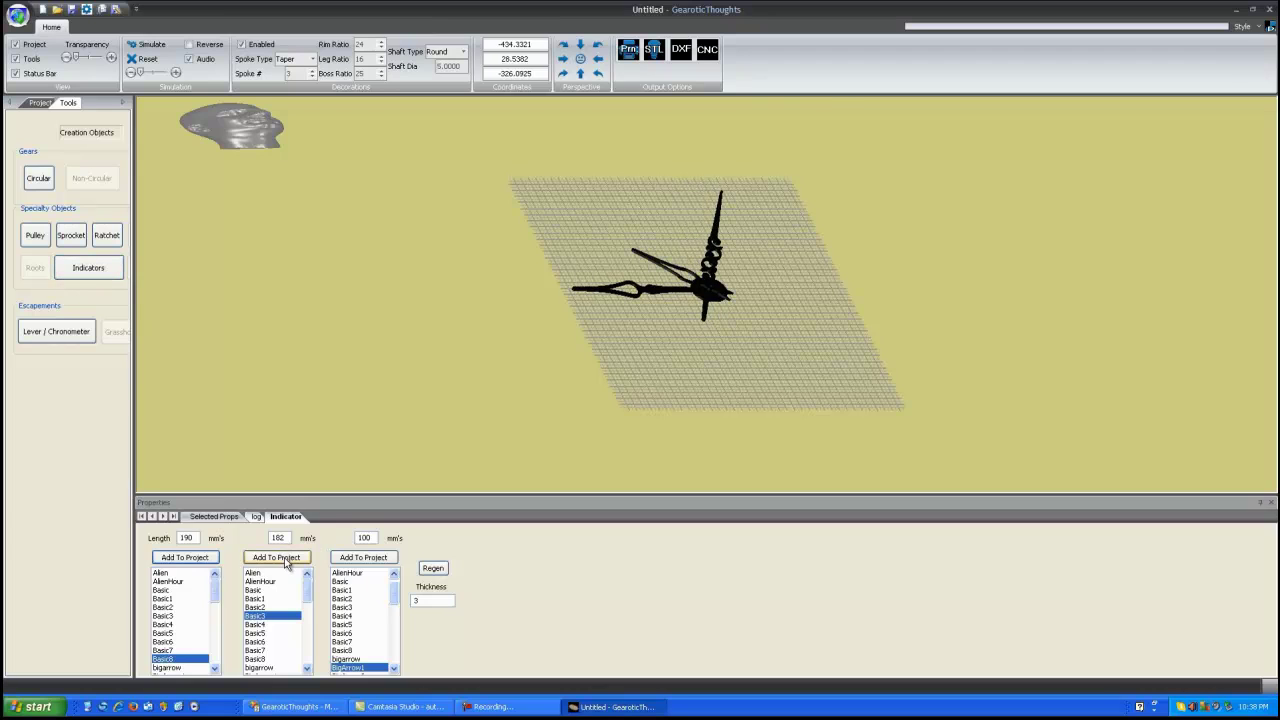
click(285, 562)
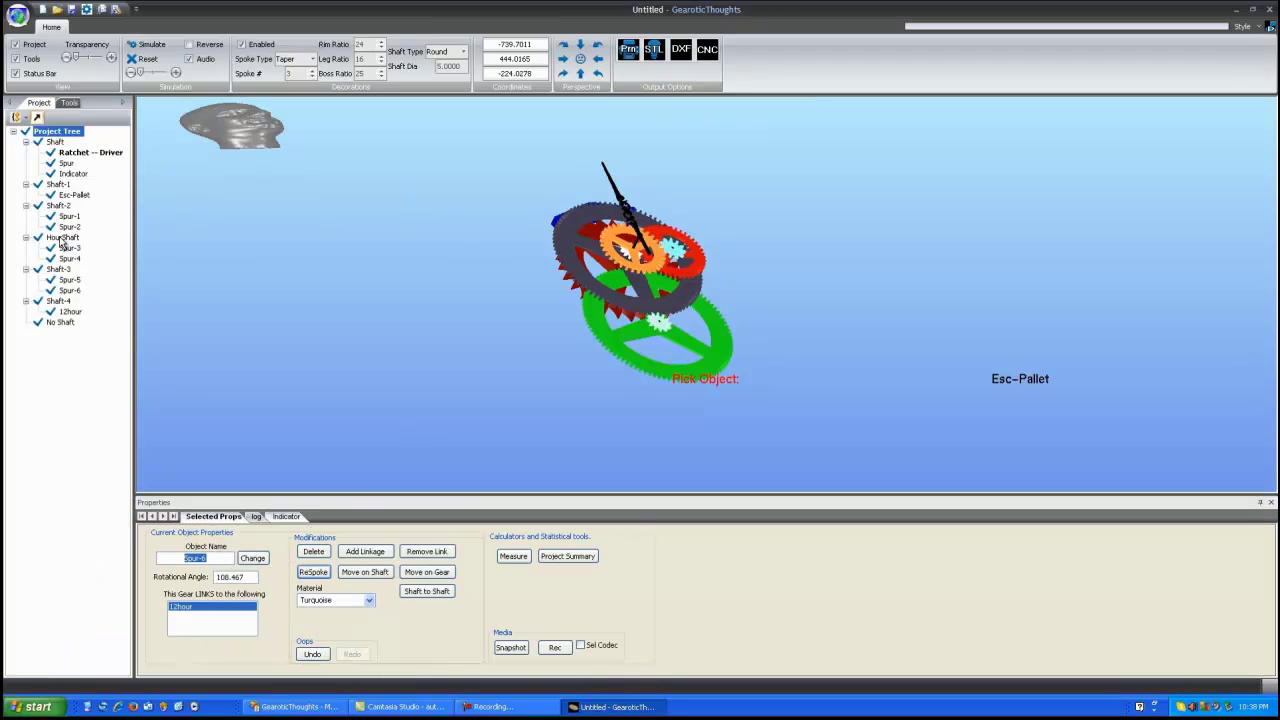
click(61, 238)
click(593, 251)
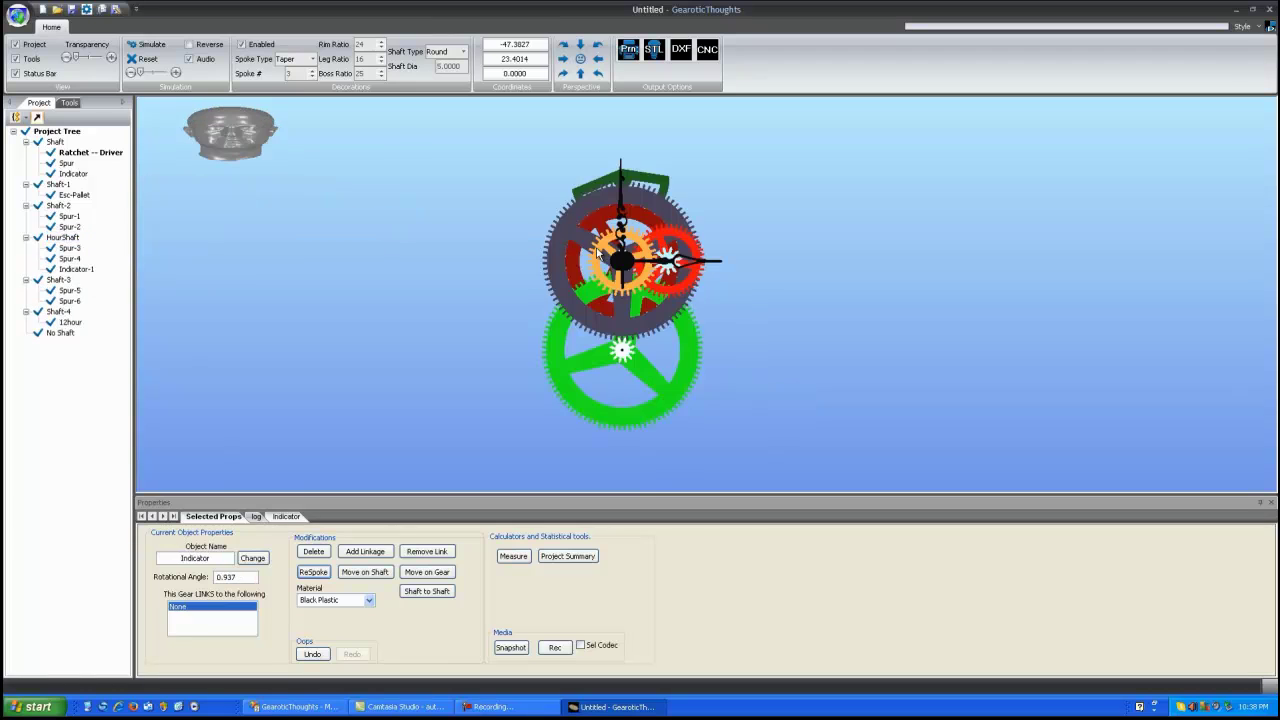
Add the 100 mm BigArrow1 indicator hand to Shaft-4, about 24.7 from the shaft centre
click(68, 104)
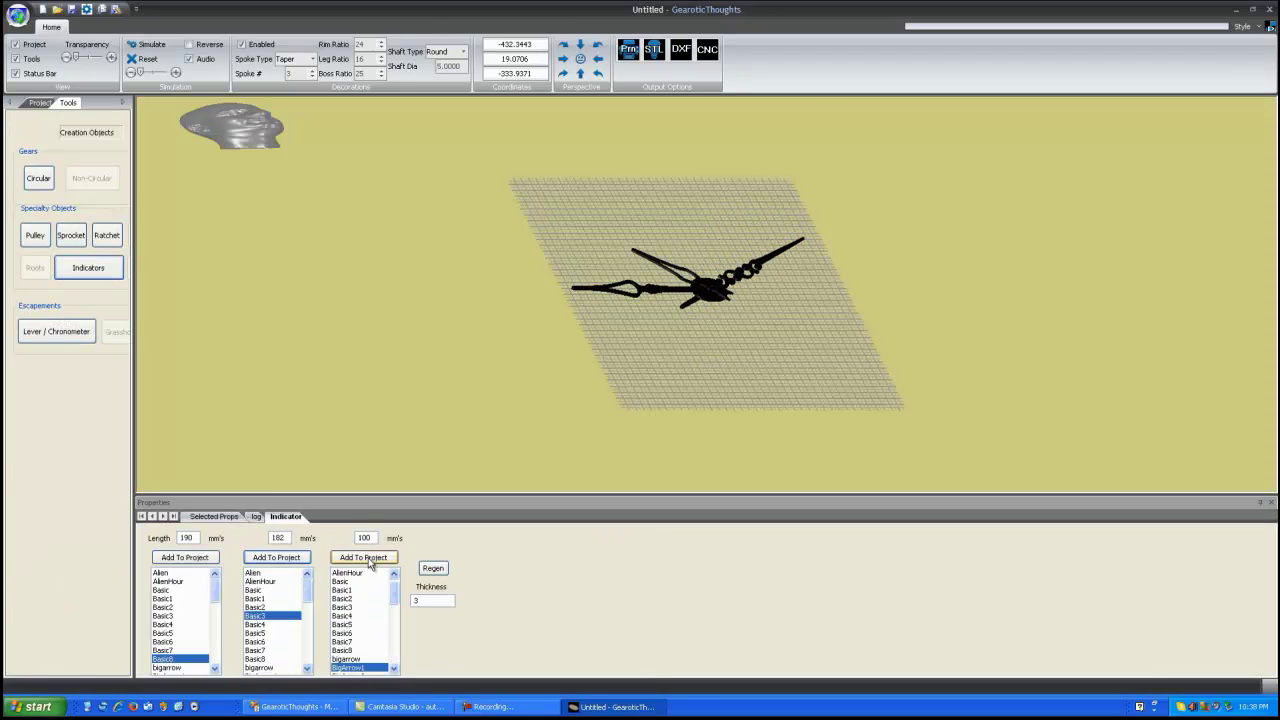
click(366, 558)
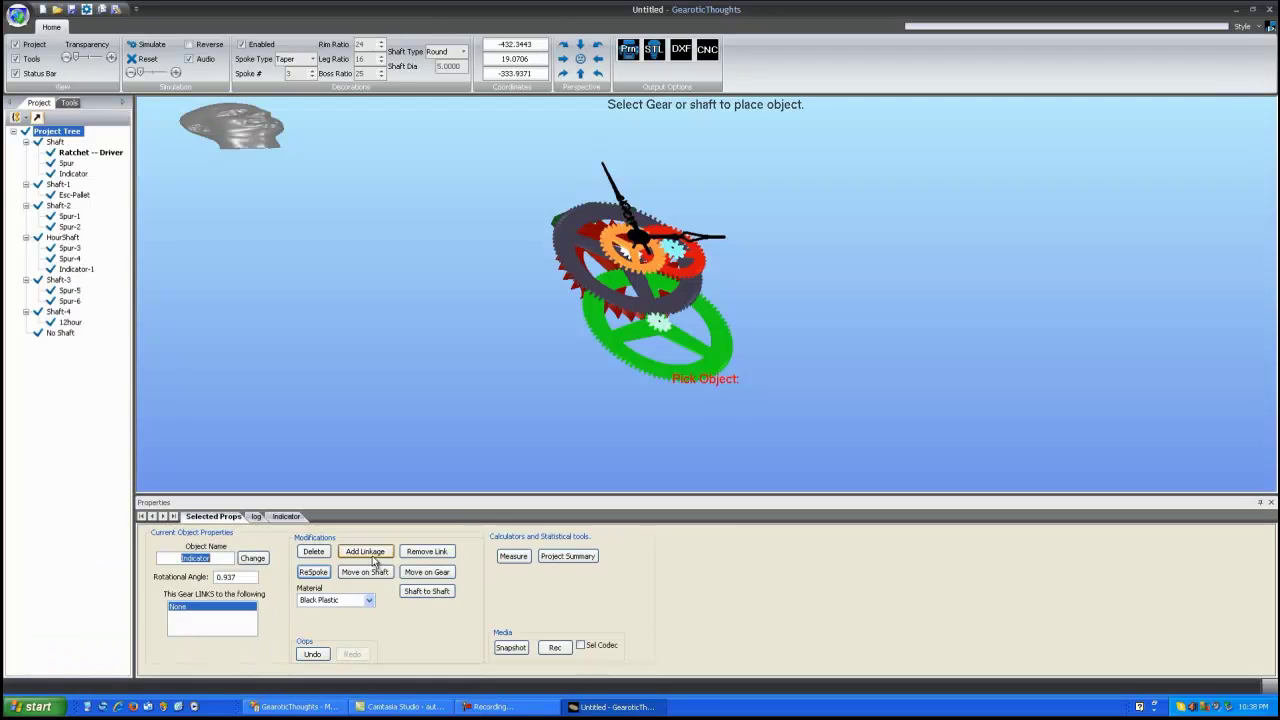
click(58, 313)
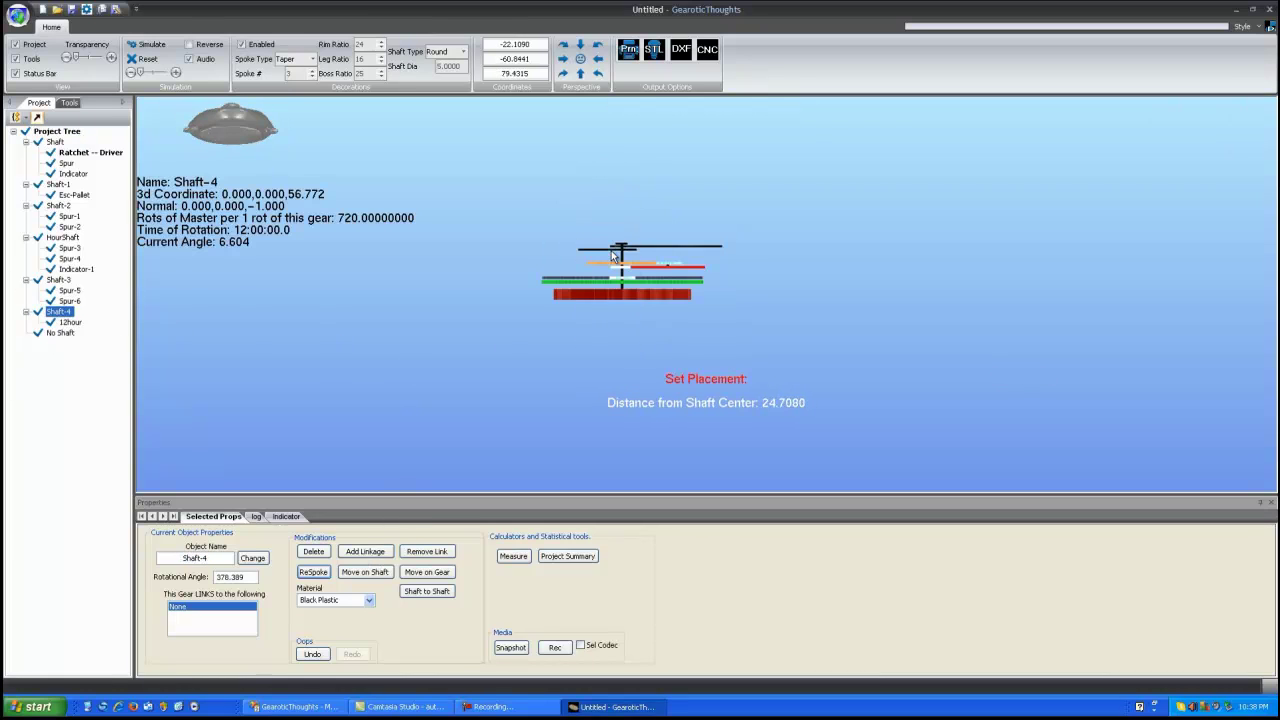
click(613, 258)
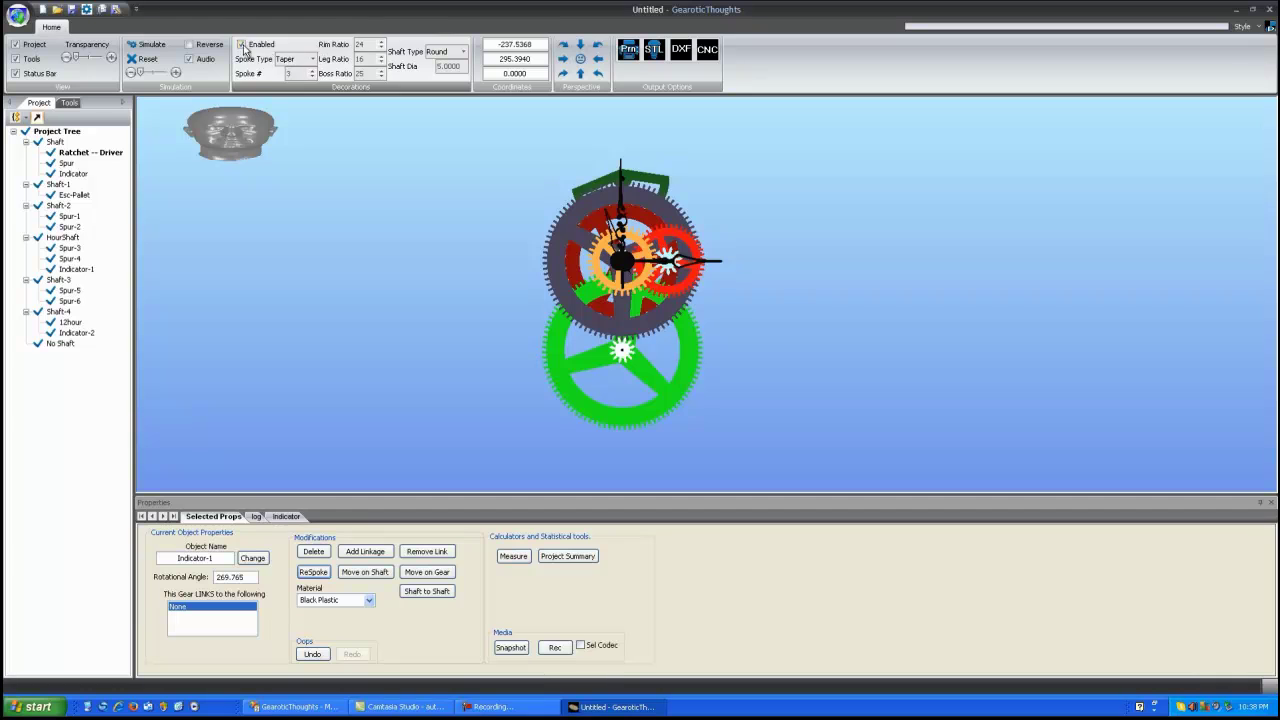
Run the clock simulation and raise its speed to watch the three hands turn
click(134, 47)
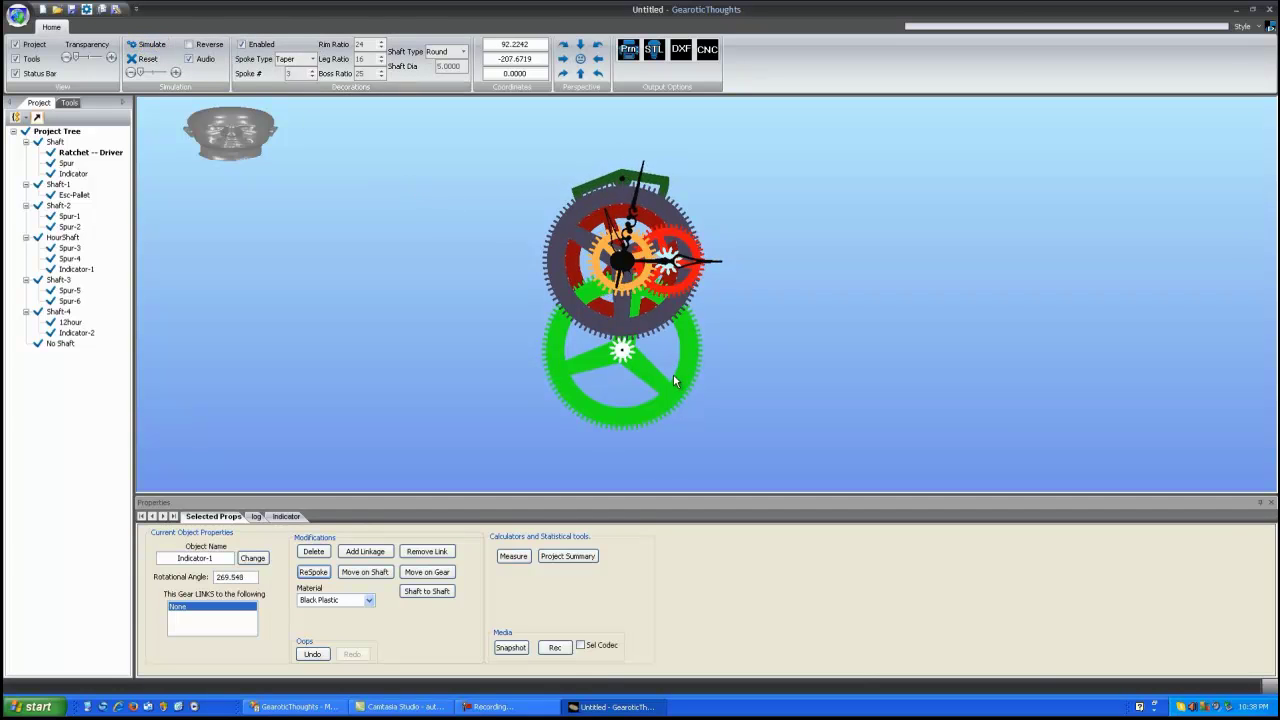
scroll(655, 368, up, 2)
scroll(655, 368, down, 2)
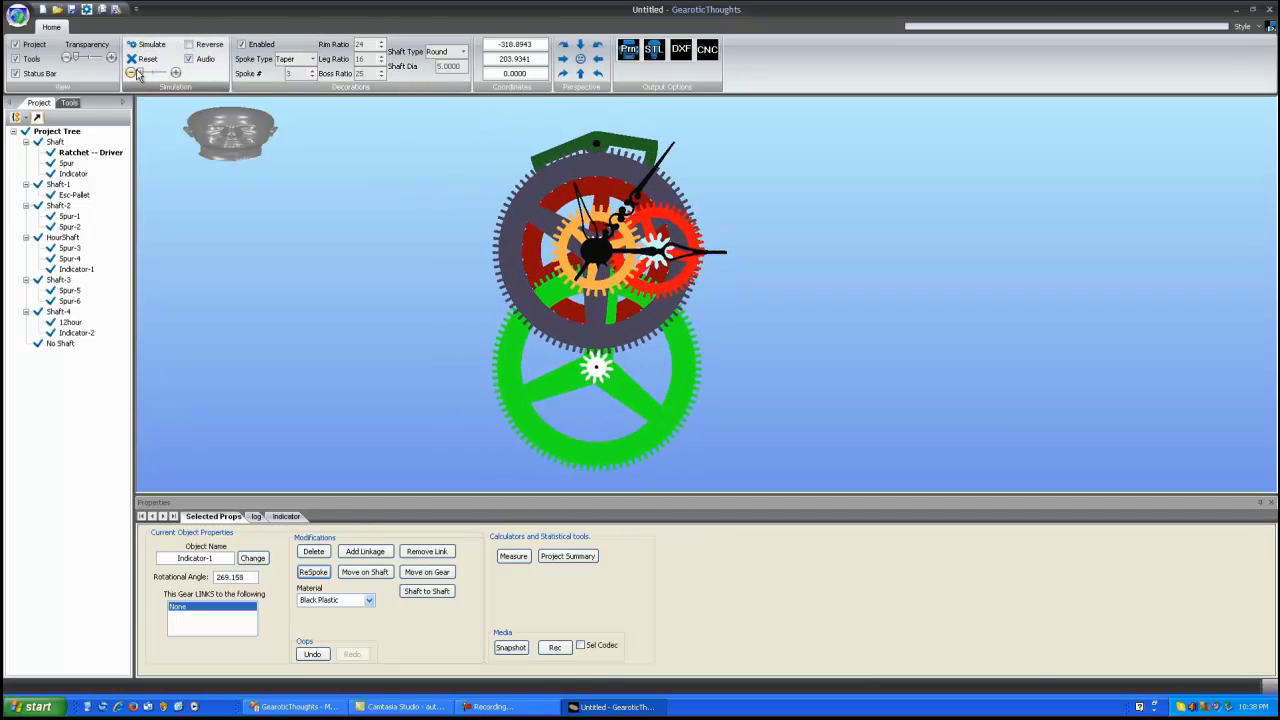
mouse_move(142, 72)
mouse_down()
mouse_move(174, 74)
mouse_move(154, 76)
mouse_up()
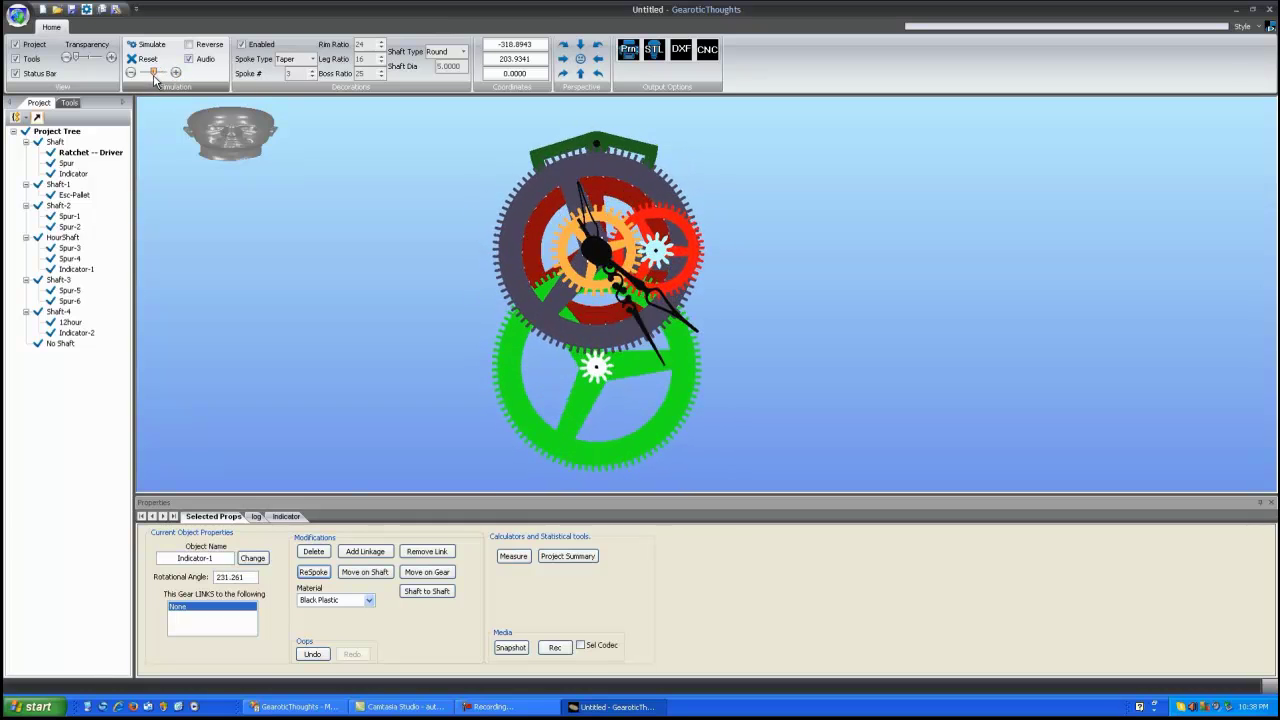
Examine the gear properties and rotation times of the train's wheels and pinions while the simulation runs
click(69, 228)
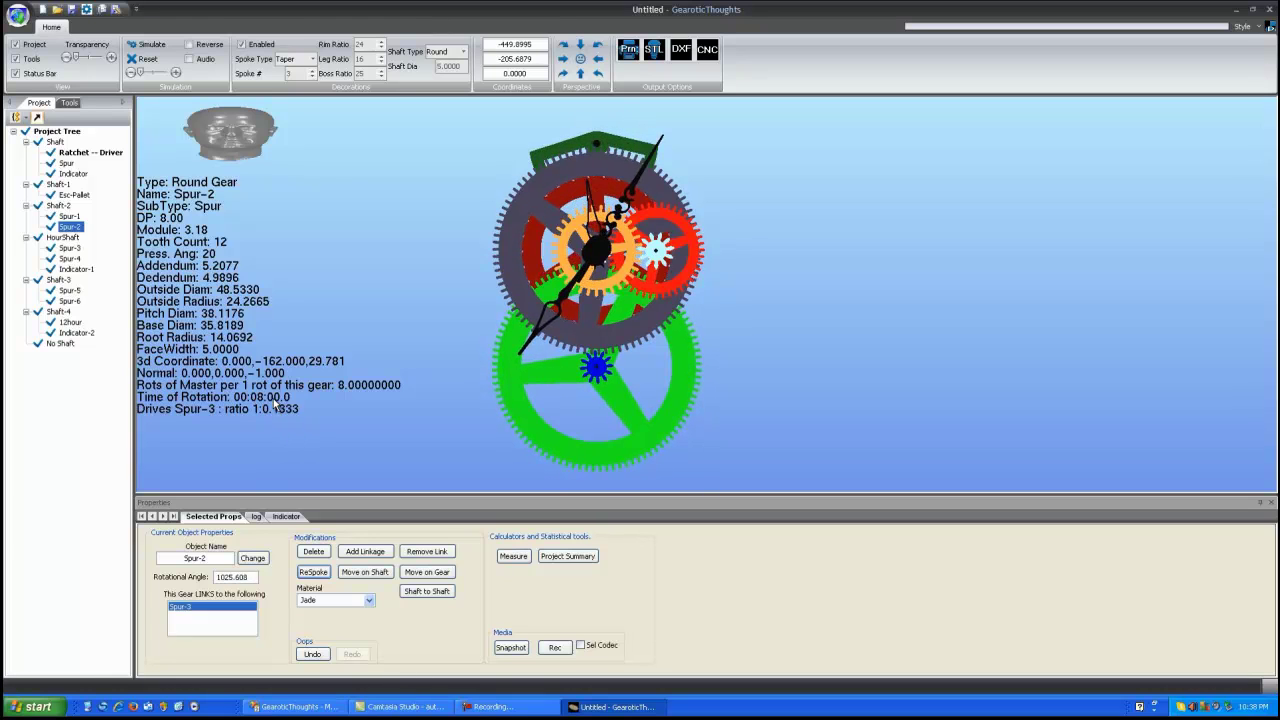
click(629, 408)
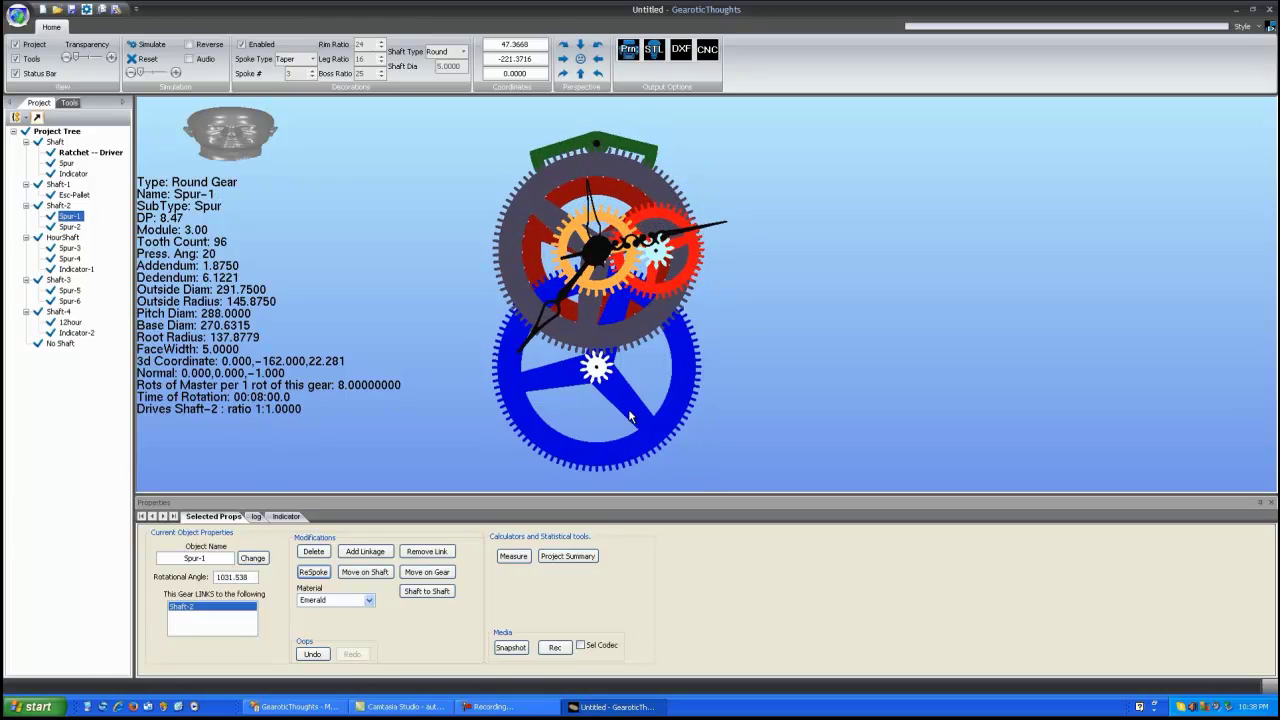
click(636, 198)
click(638, 150)
click(554, 198)
click(596, 145)
click(578, 238)
click(640, 410)
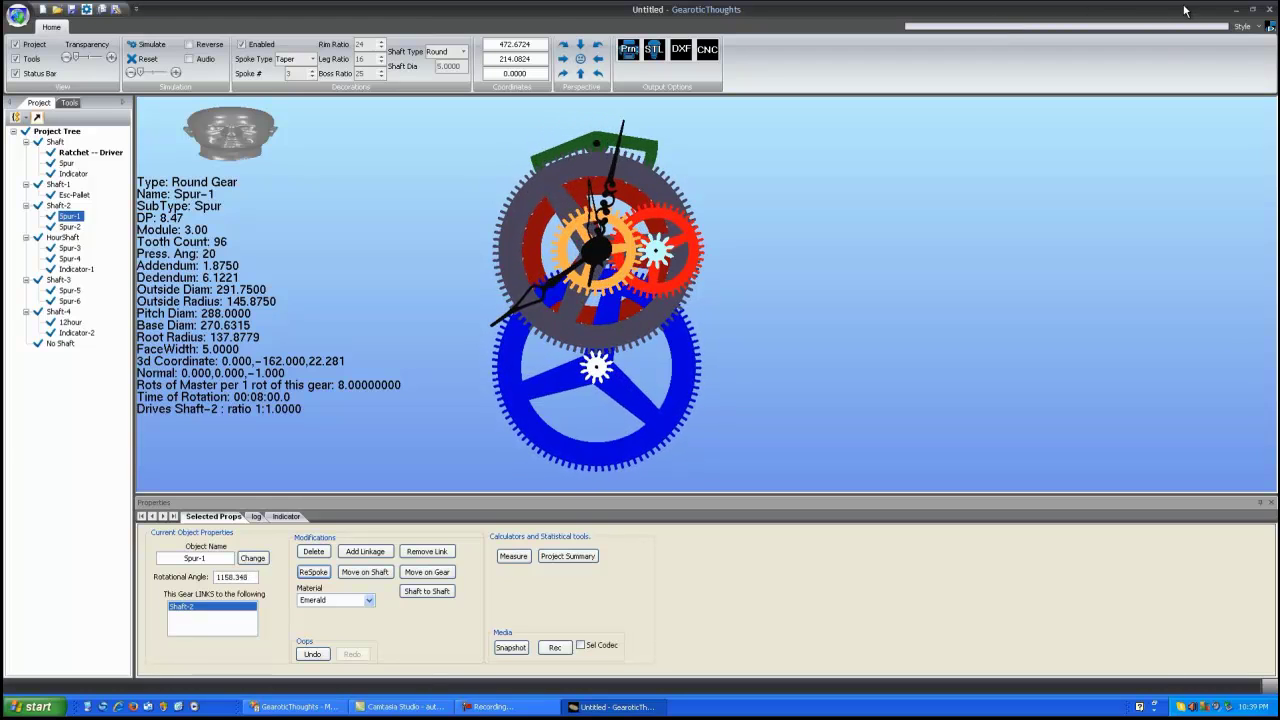
click(1271, 8)
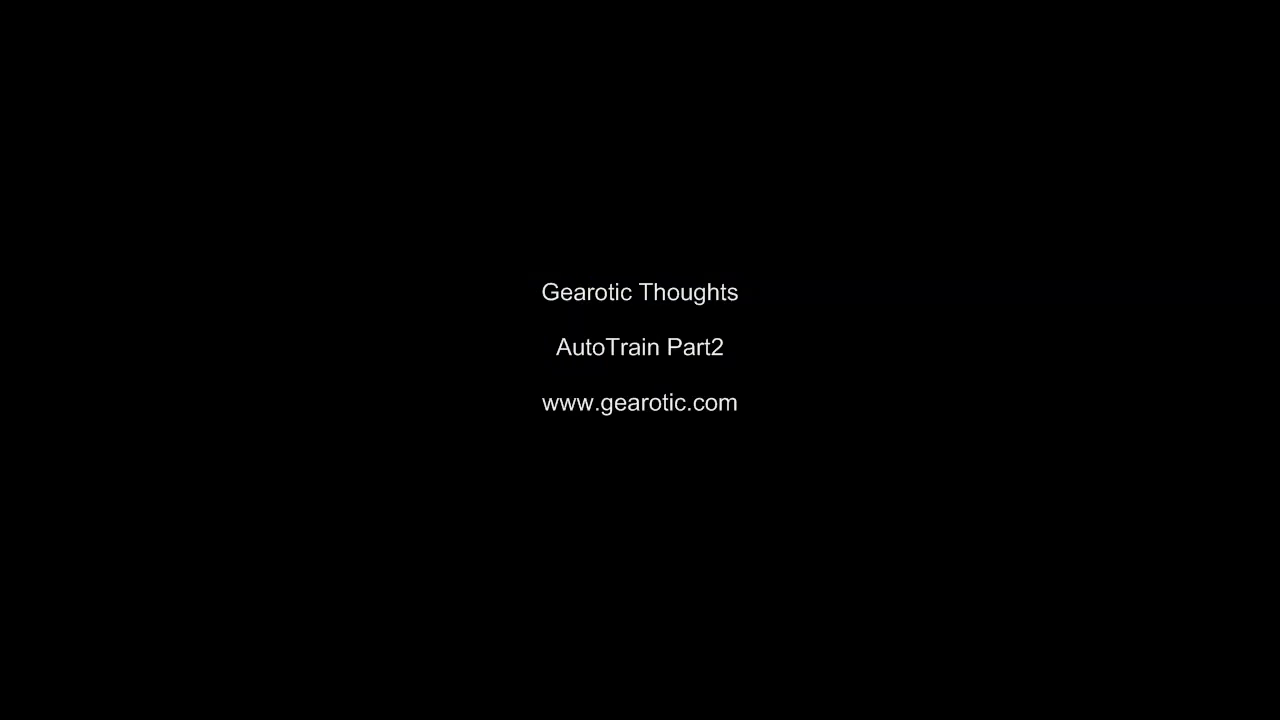